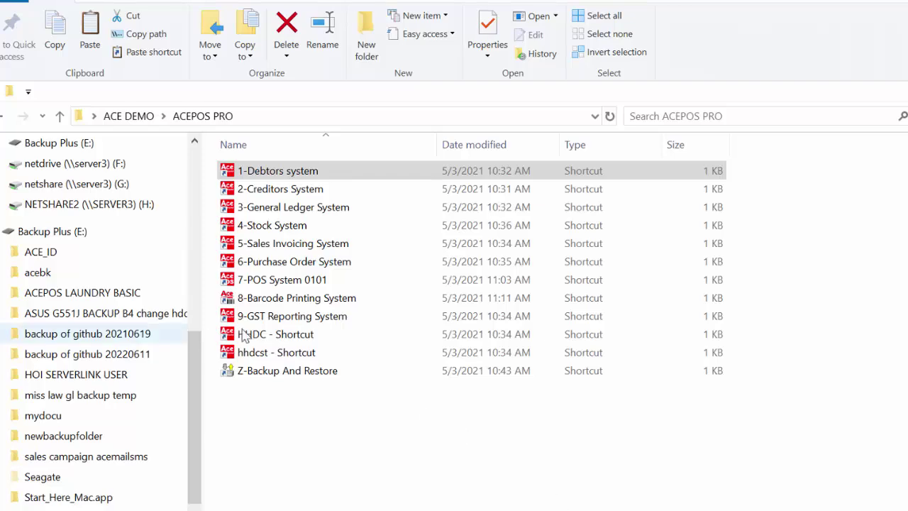
Select the 5-Sales Invoicing System shortcut in the ACEPOS PRO folder
click(339, 247)
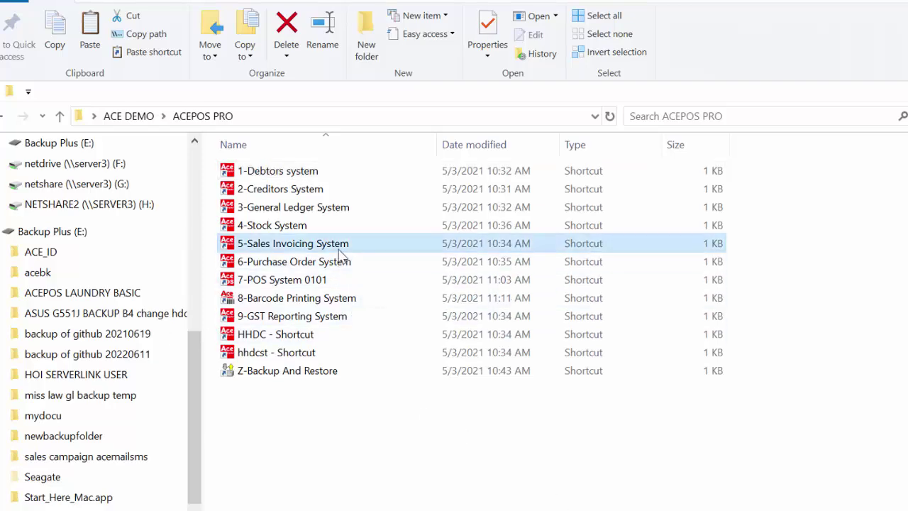
Launch the Sales Invoicing System, log in as ADMIN with the password, and accept posting date 20/12/2024
double_click(340, 248)
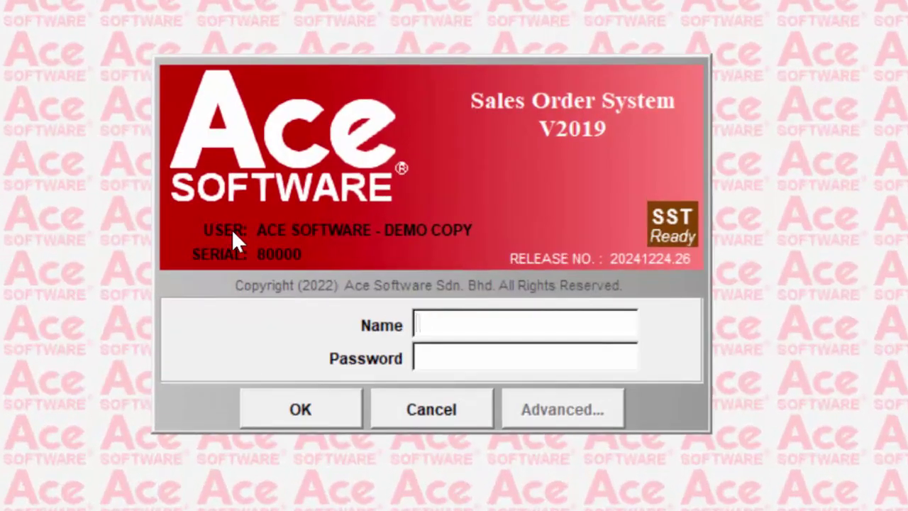
text(ADMIN)
key(Tab)
text(ace)
key(Return)
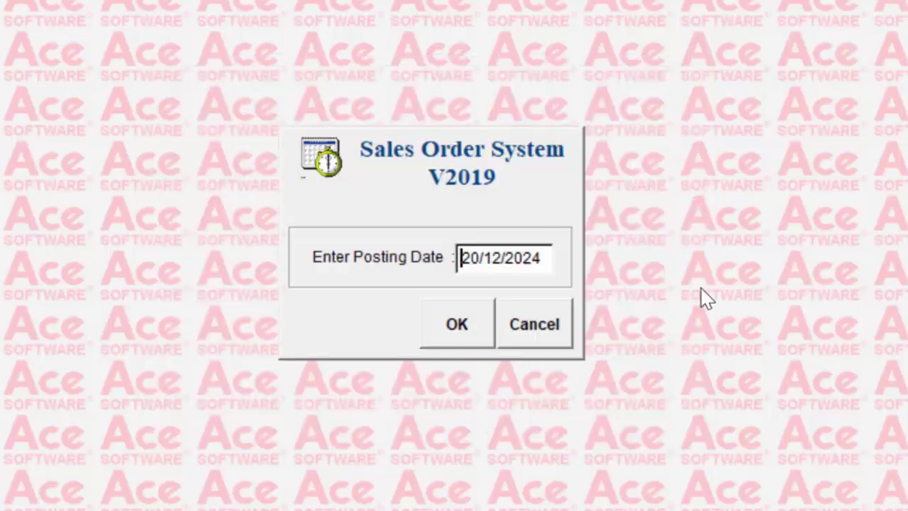
click(450, 320)
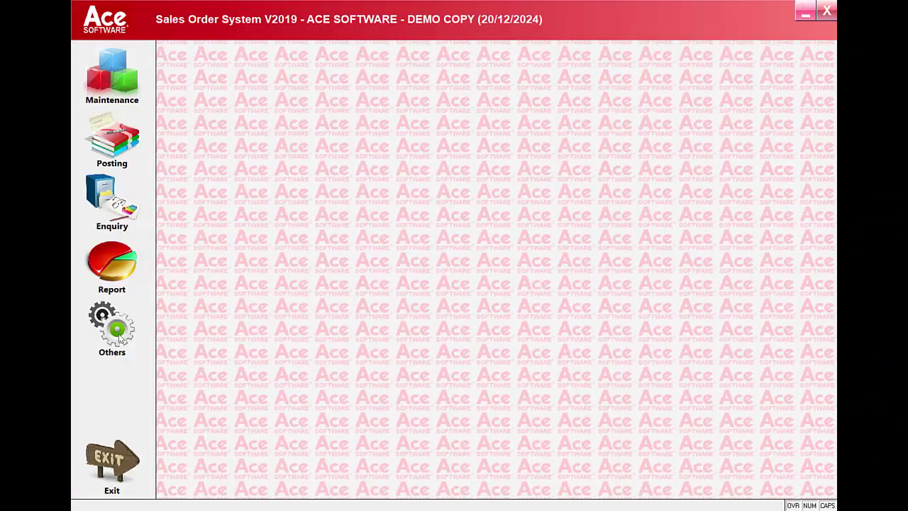
Open System Setup from Others > Administrative Tools
click(118, 332)
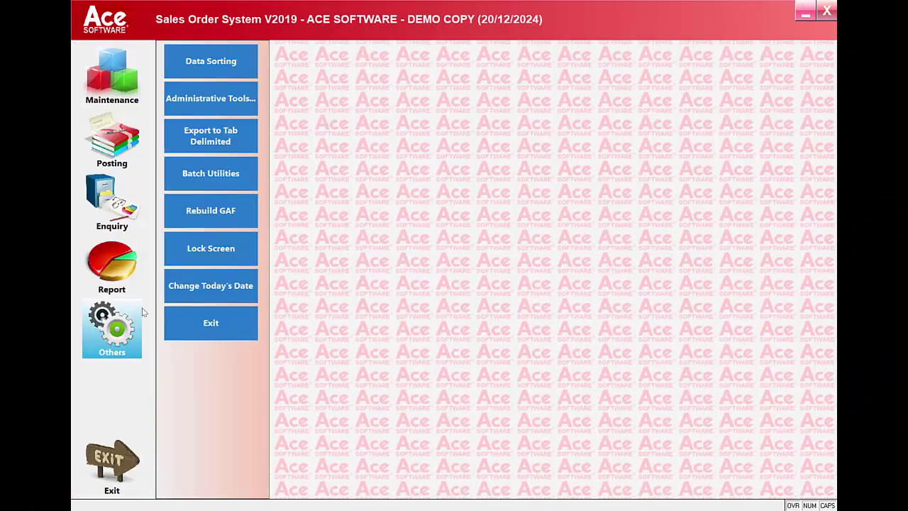
click(220, 102)
click(414, 161)
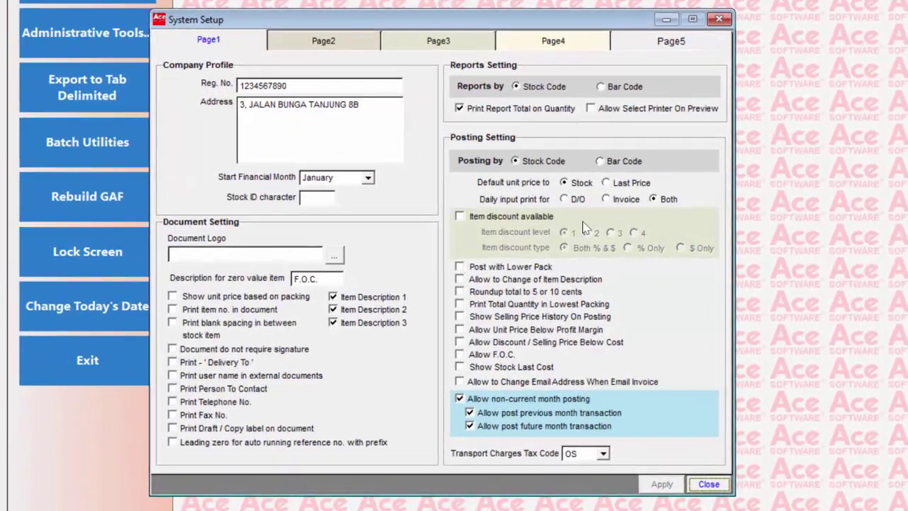
On the Page5 e-Invoice page, review Company Name, TIN, BRN, SST No., Tourism and MSIC fields
click(670, 44)
click(671, 44)
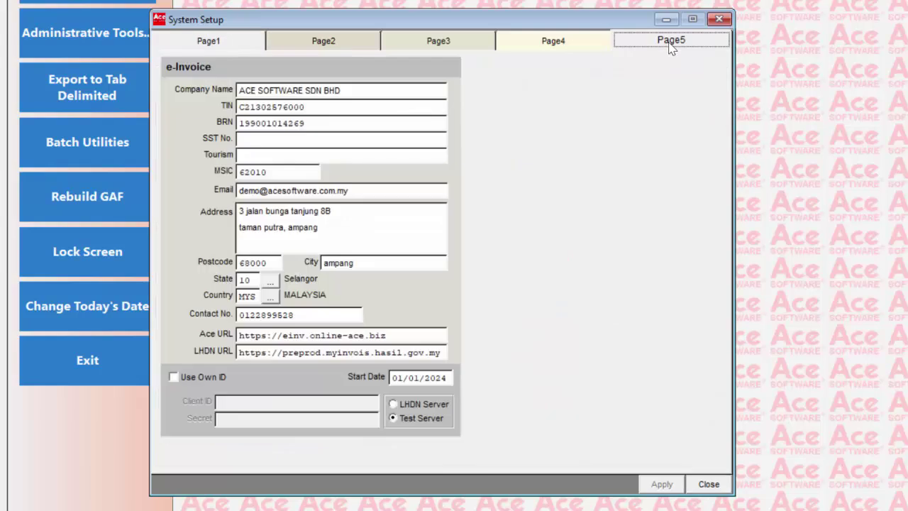
click(360, 90)
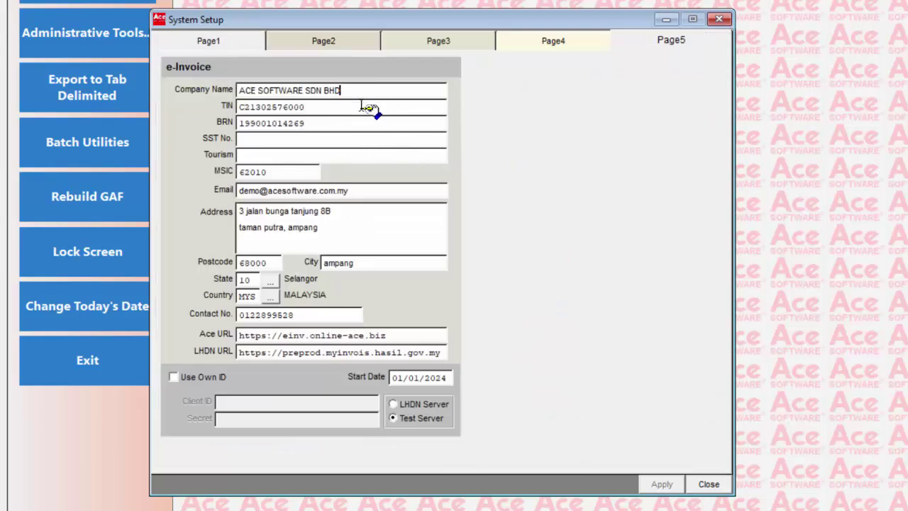
click(310, 107)
click(317, 123)
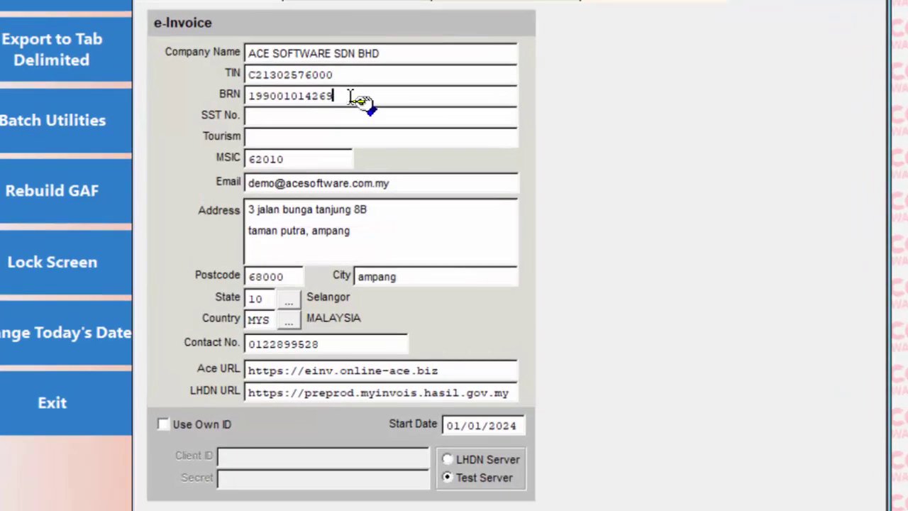
click(326, 124)
click(328, 137)
click(294, 159)
click(383, 209)
click(289, 274)
click(415, 283)
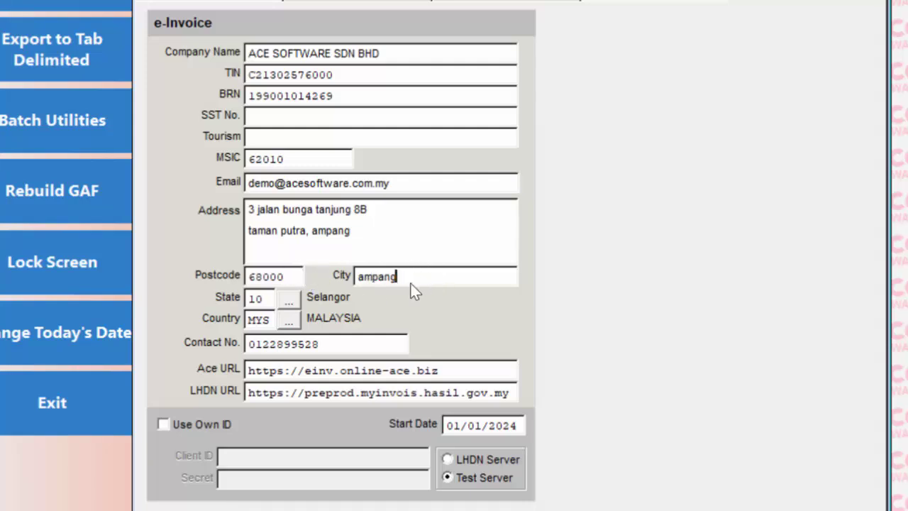
click(289, 301)
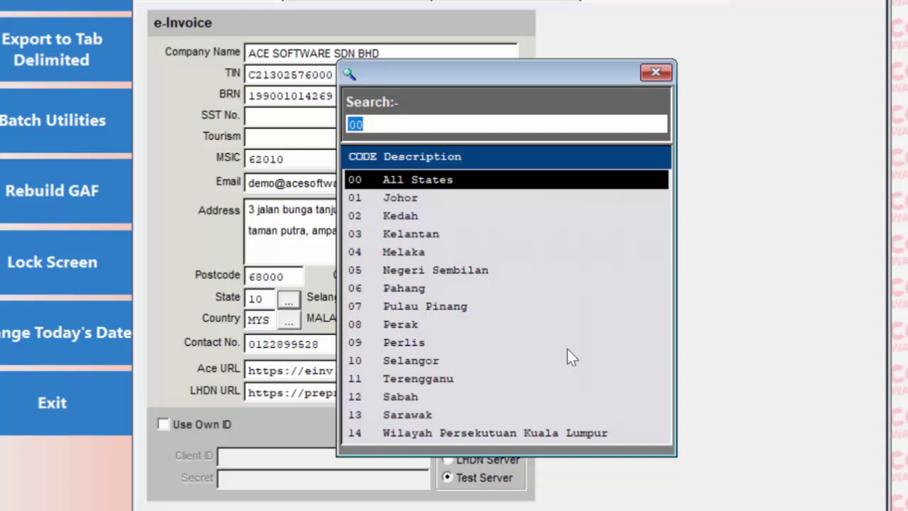
double_click(425, 361)
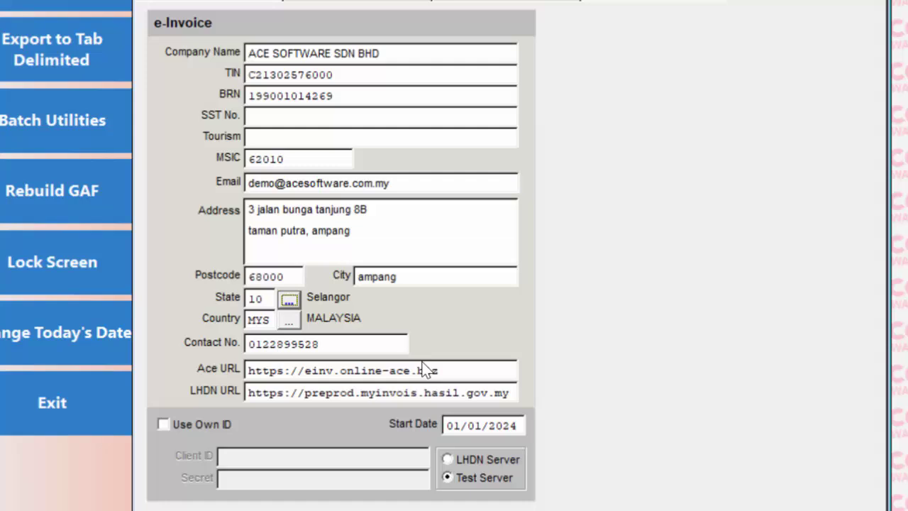
click(289, 325)
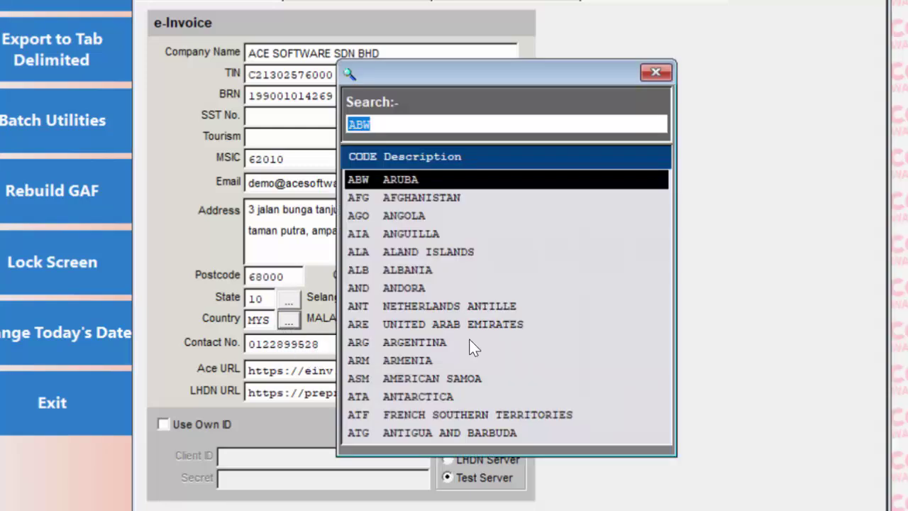
click(654, 74)
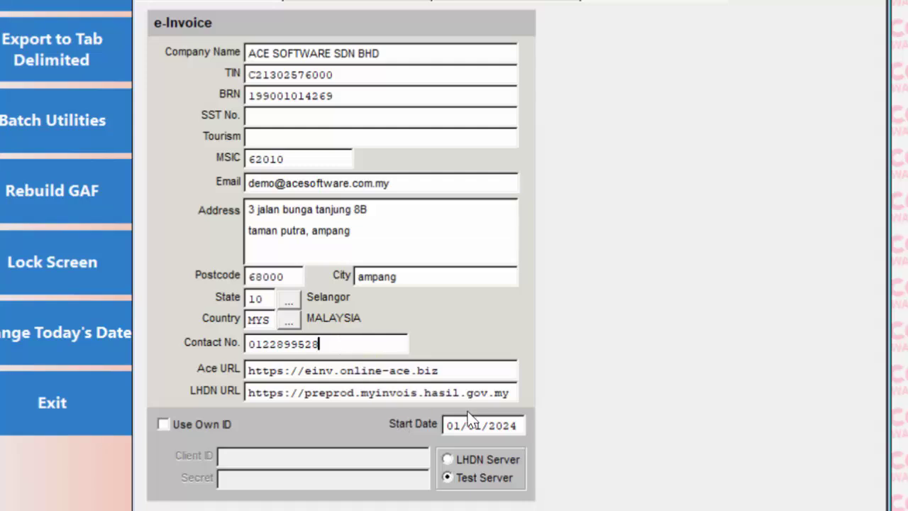
click(452, 372)
click(510, 399)
click(356, 392)
double_click(356, 392)
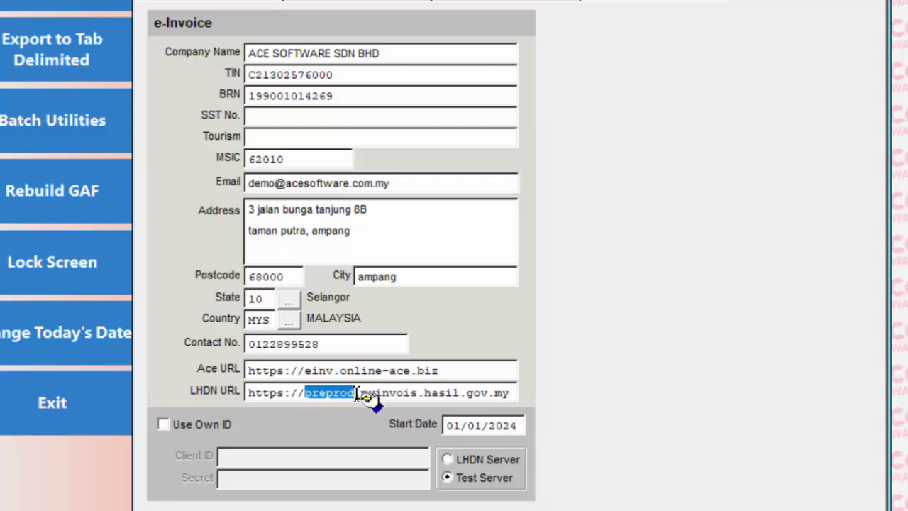
click(452, 460)
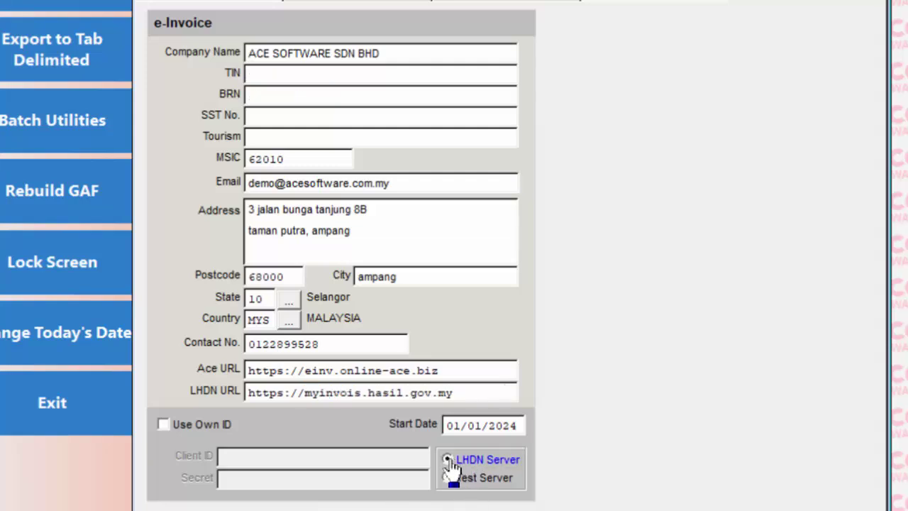
click(467, 395)
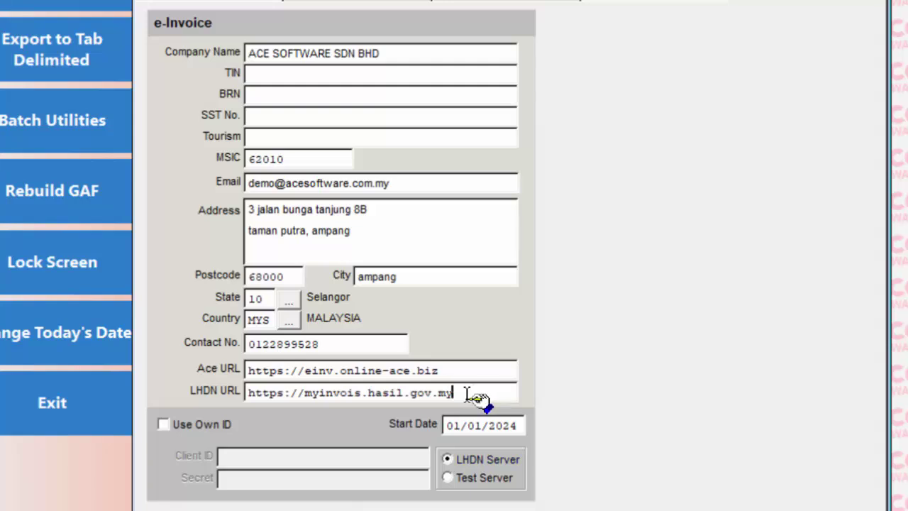
click(448, 478)
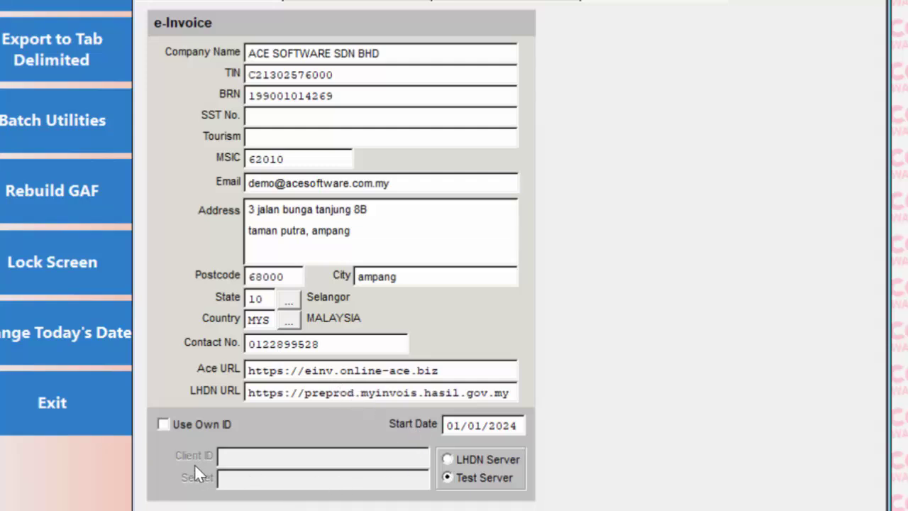
click(164, 426)
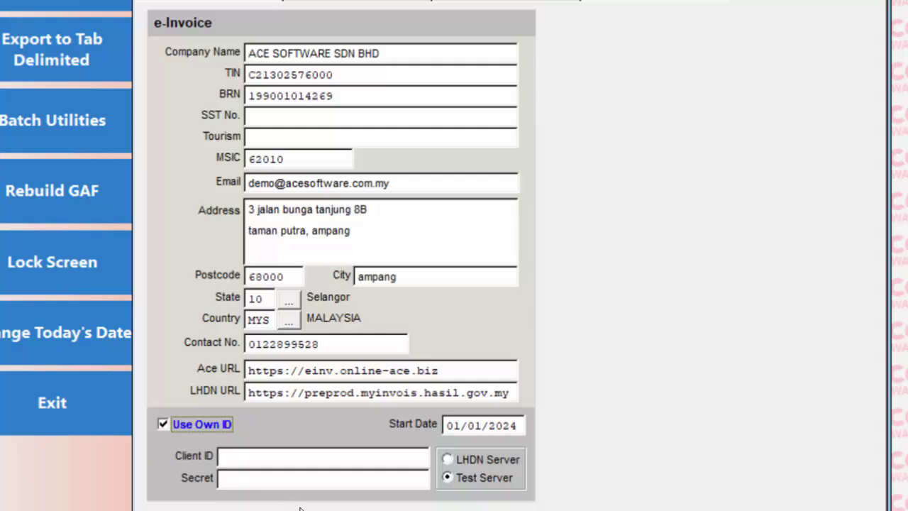
click(239, 459)
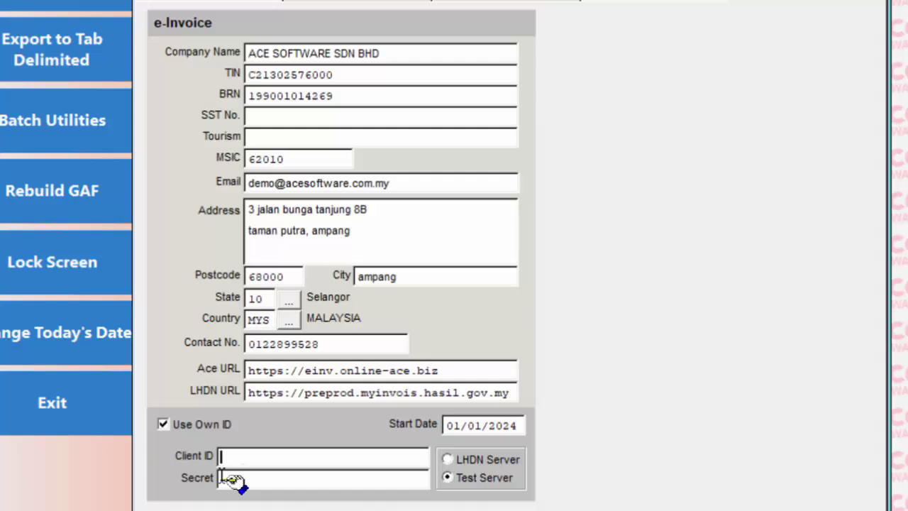
click(164, 425)
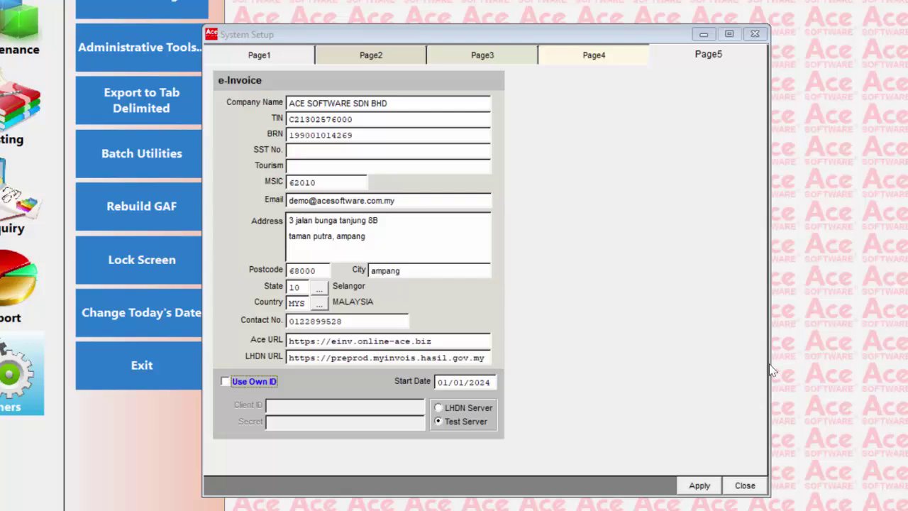
Set the e-Invoice Start Date to 01/01/2024 and apply the Test Server settings
click(489, 382)
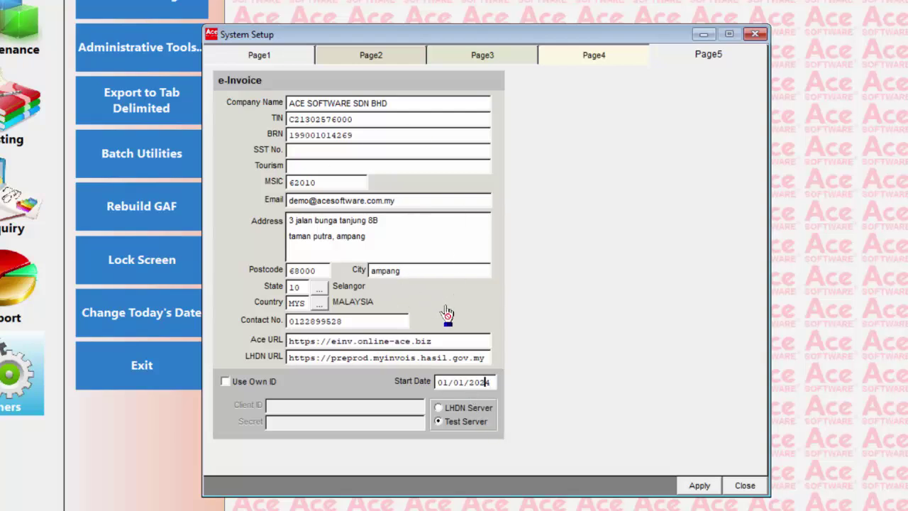
click(701, 487)
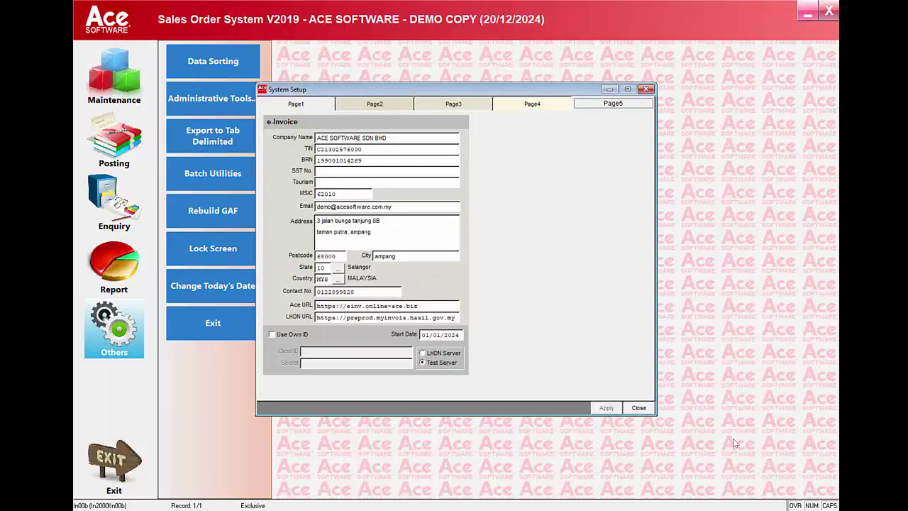
Close System Setup and open the Posting menu
click(642, 411)
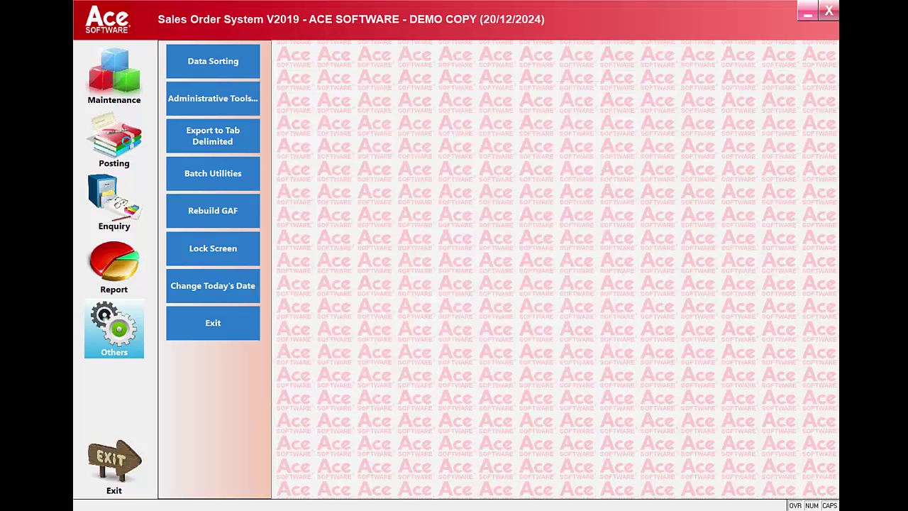
click(124, 142)
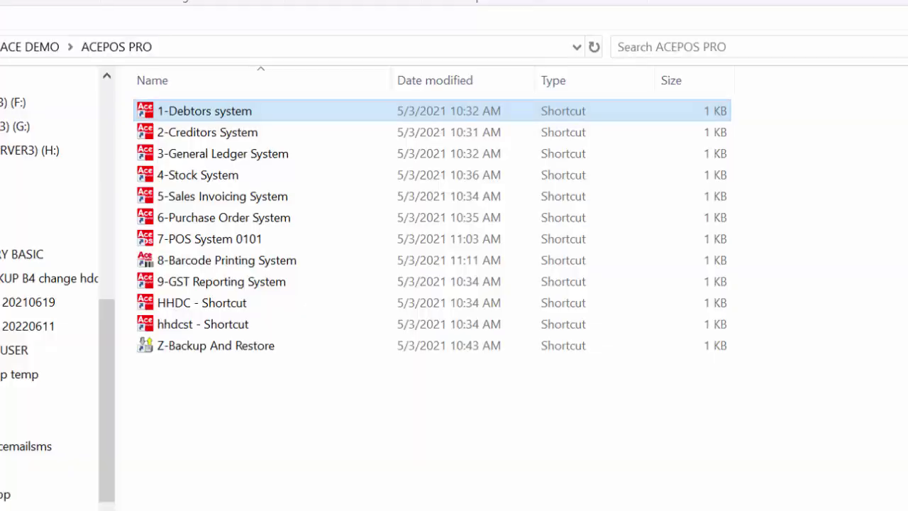
Launch the Debtors system, log in as ADMIN with the password, and accept posting date 31/12/2024
double_click(292, 108)
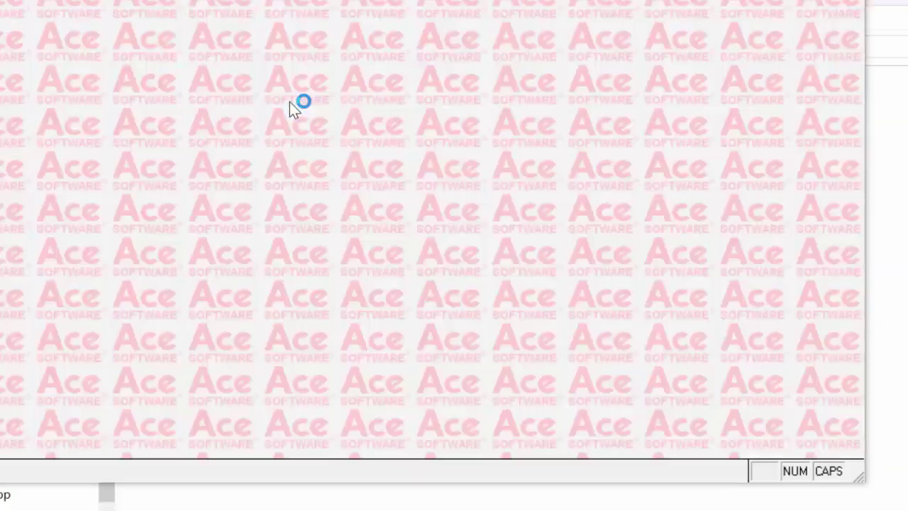
text(ADMIN)
key(Tab)
text(123)
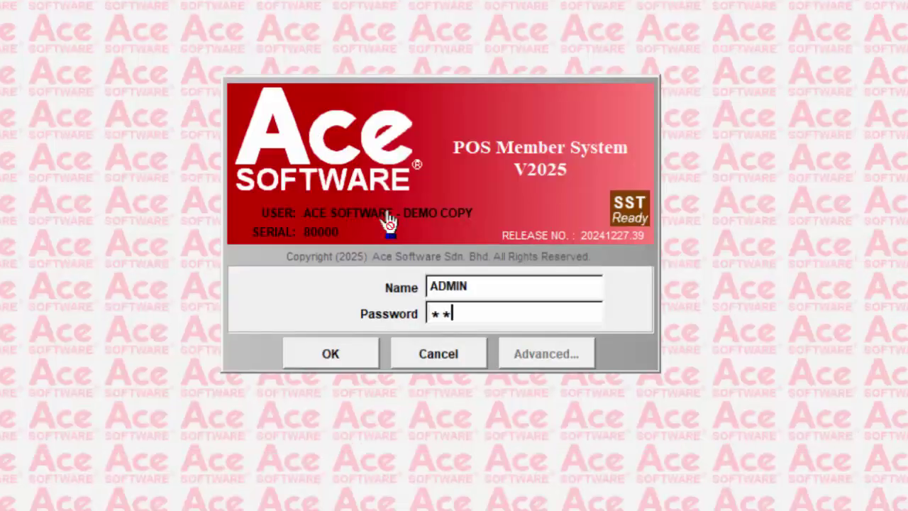
key(Tab)
key(Return)
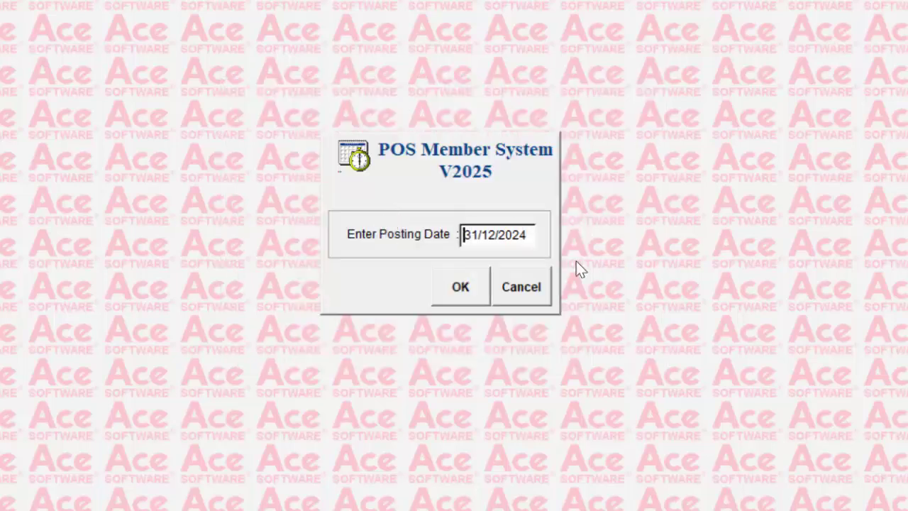
click(454, 301)
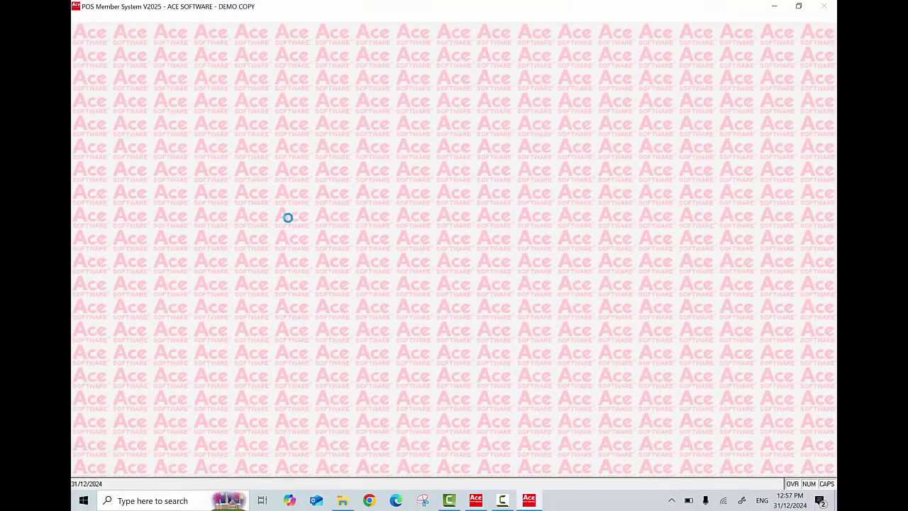
Dismiss the overdue records notice and open Maintenance > Accounts
click(538, 349)
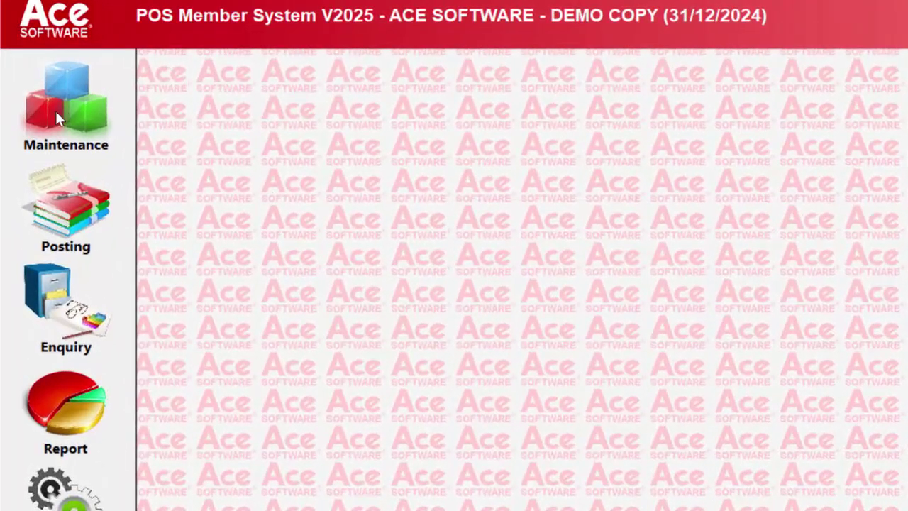
click(55, 109)
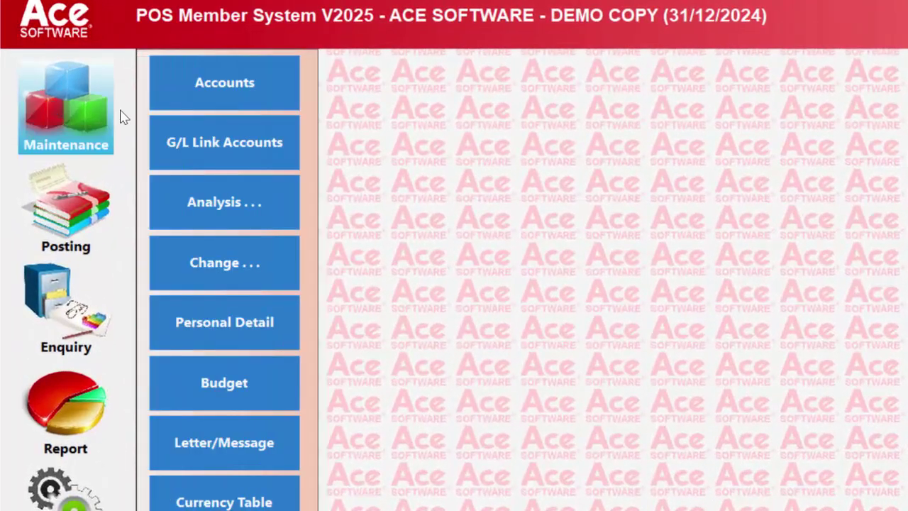
click(242, 84)
Load the ALL DIAMONDS TRADING account by debtor number in the VIP / Debtor form and show page 2
click(603, 266)
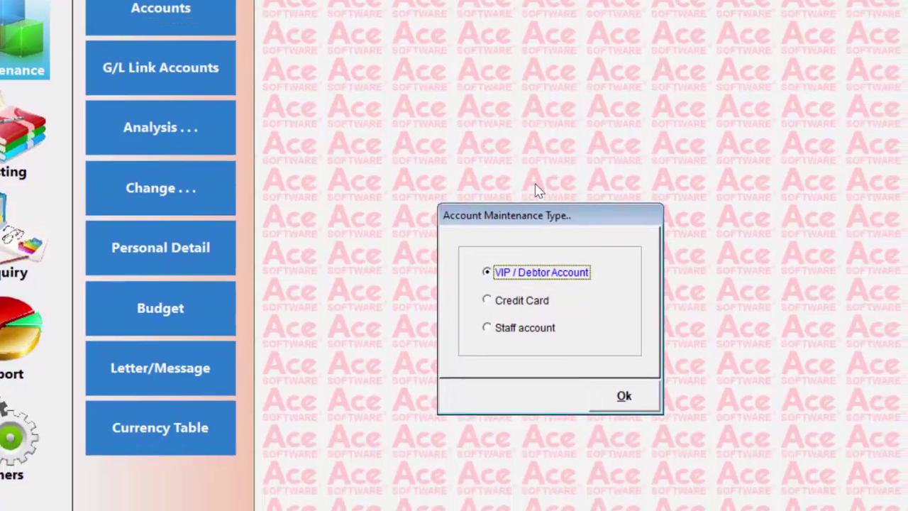
click(548, 331)
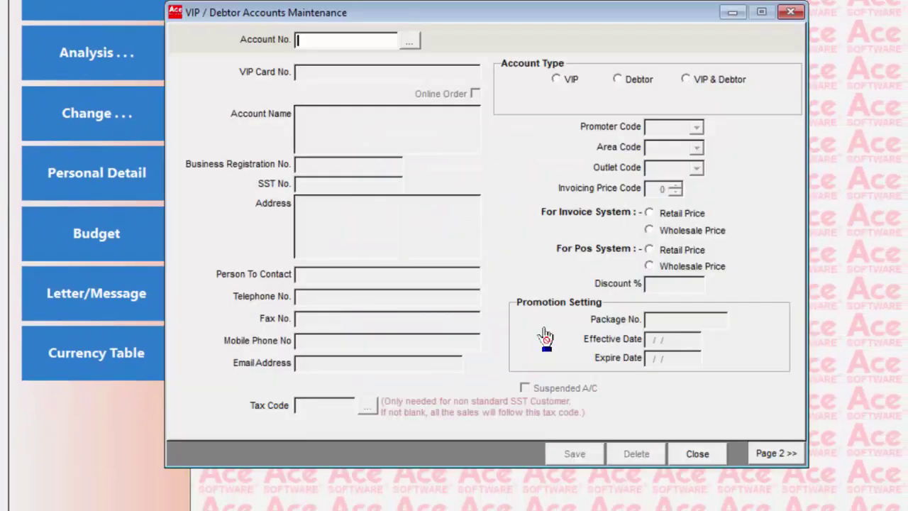
click(411, 42)
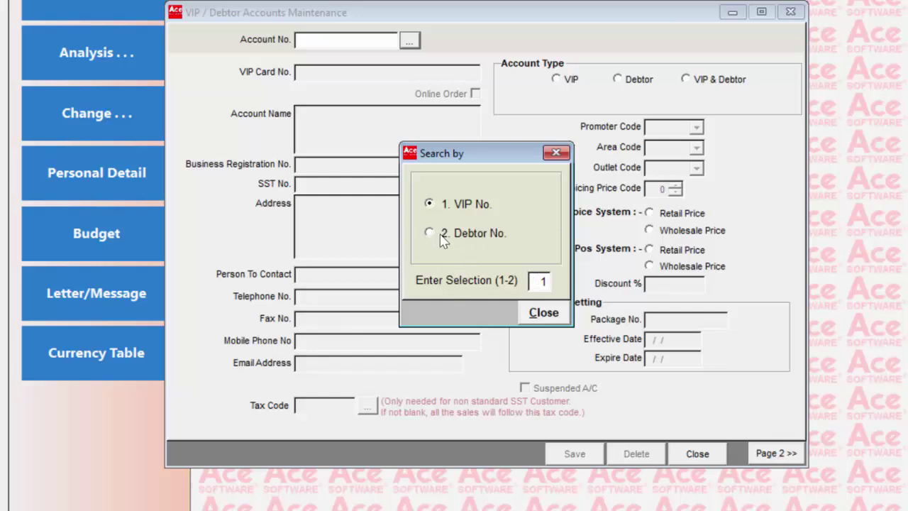
click(445, 236)
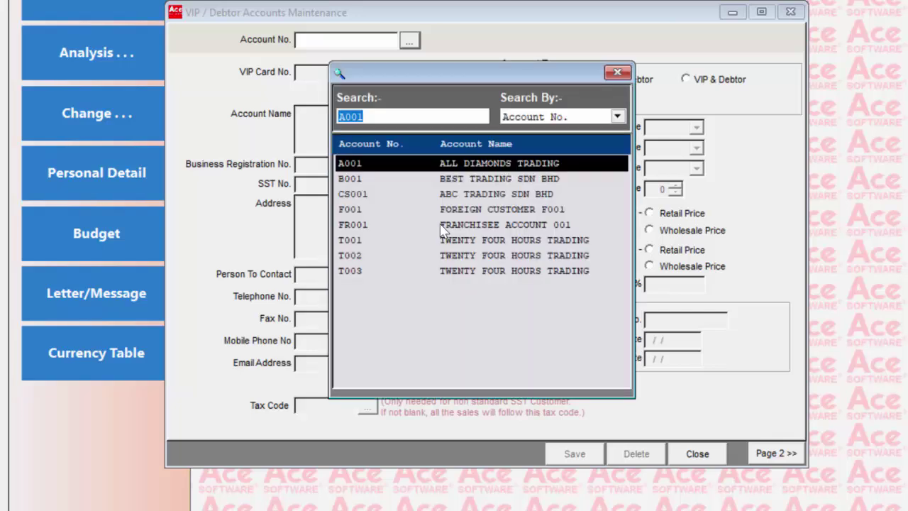
key(Return)
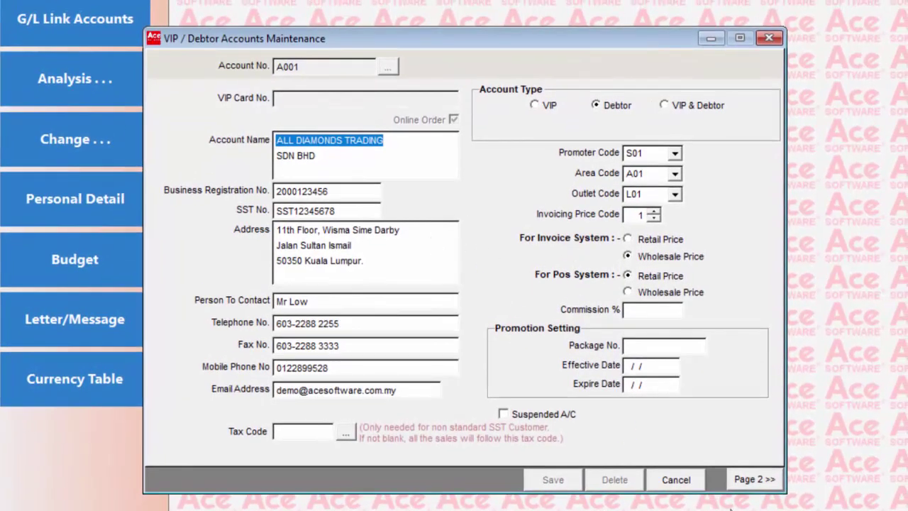
click(743, 483)
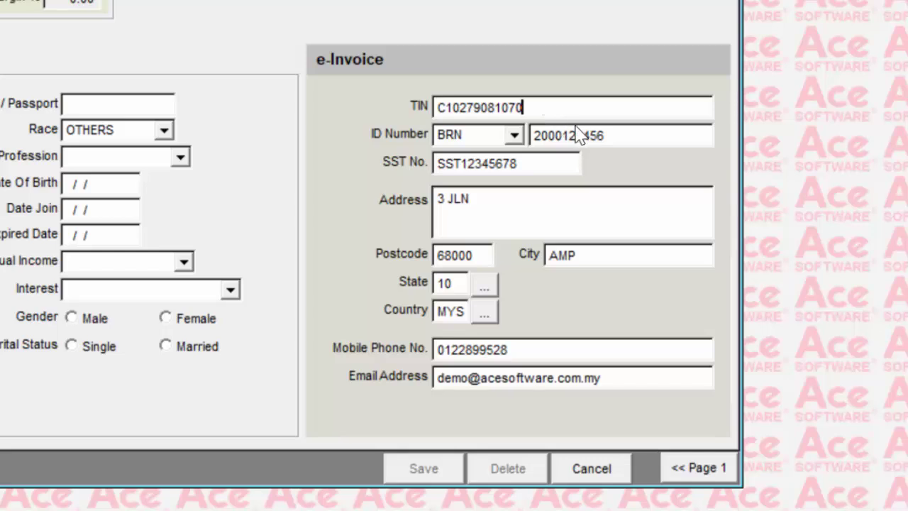
Keep BRN as the ID type and check the ID number, SST number, address, postcode and city
click(604, 136)
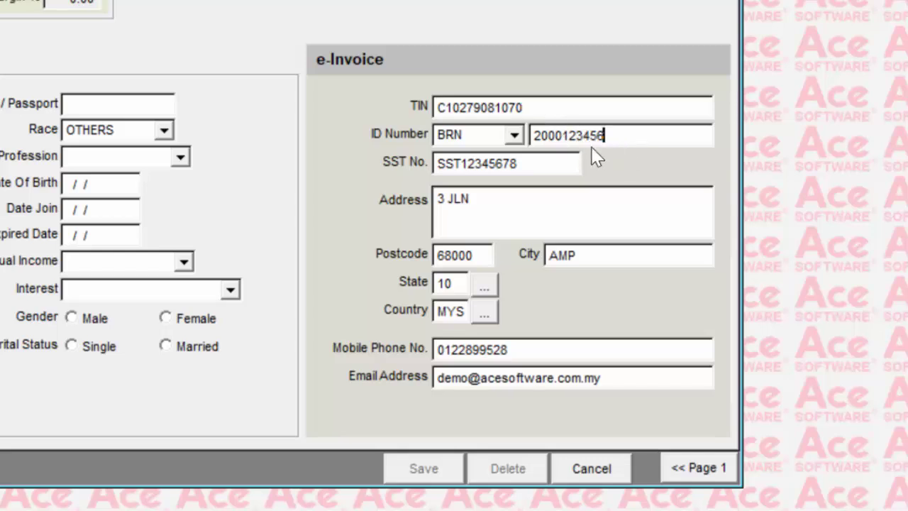
click(516, 136)
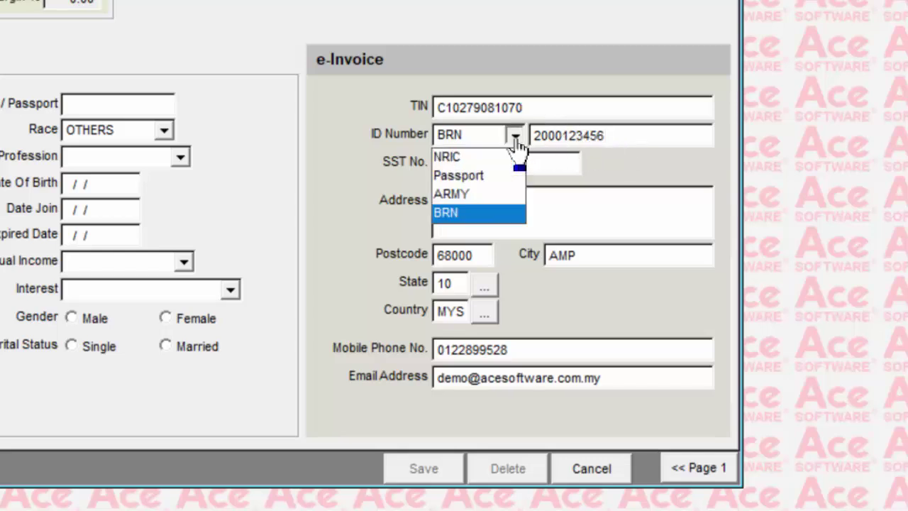
click(506, 214)
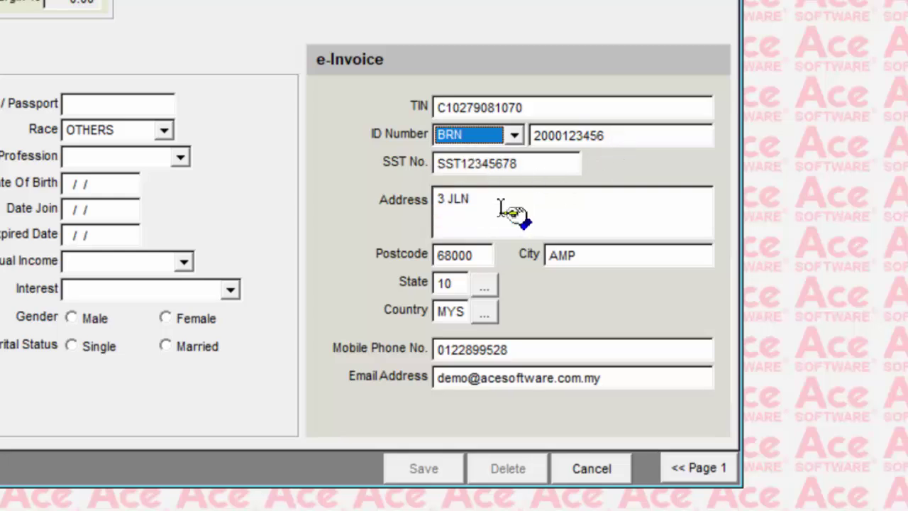
click(644, 136)
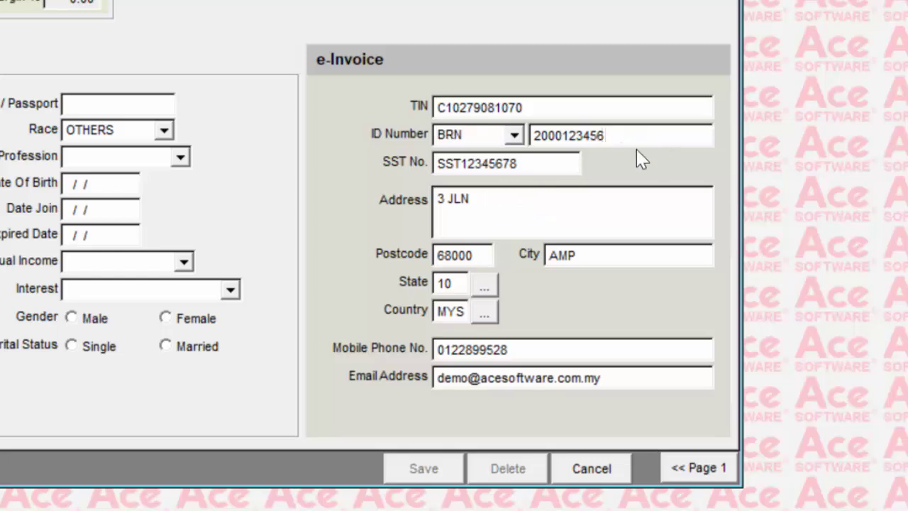
click(545, 170)
click(541, 198)
click(489, 255)
click(589, 255)
Set the state to 10 Selangor and the country to MYS, then check the email address
click(485, 288)
click(210, 291)
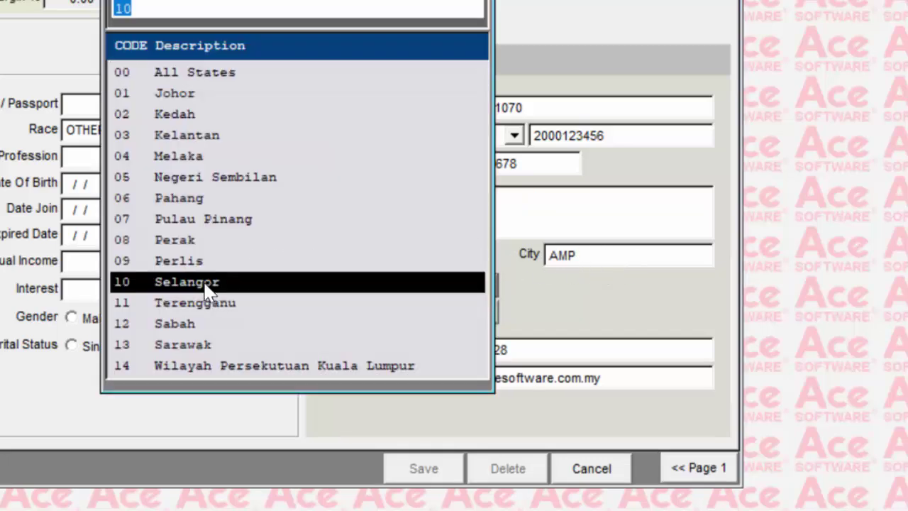
click(487, 317)
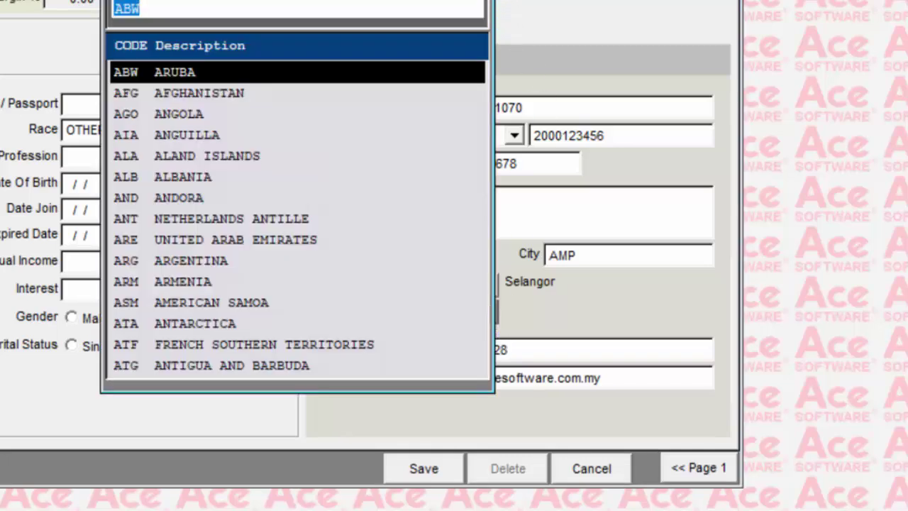
text(MYS)
key(Return)
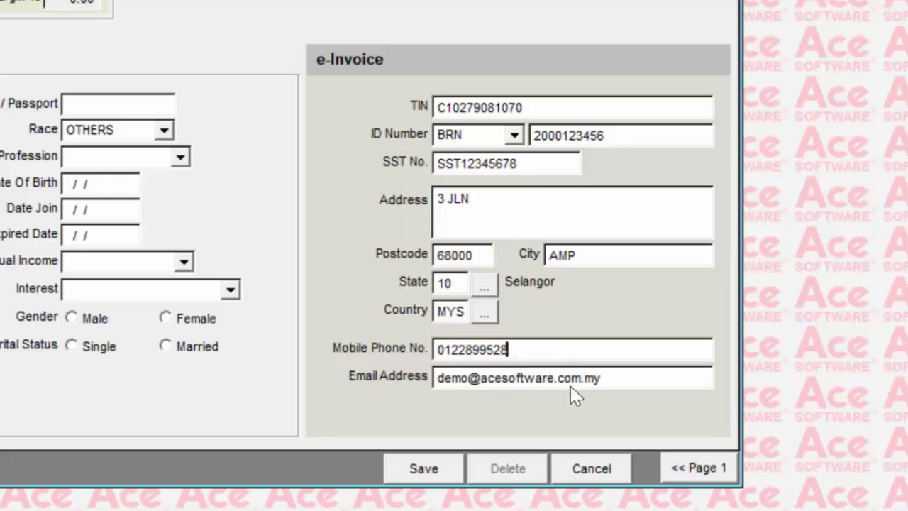
click(611, 381)
click(435, 474)
Save ALL DIAMONDS TRADING's e-Invoice details and load TWENTY FOUR HOURS TRADING's page 2
click(431, 482)
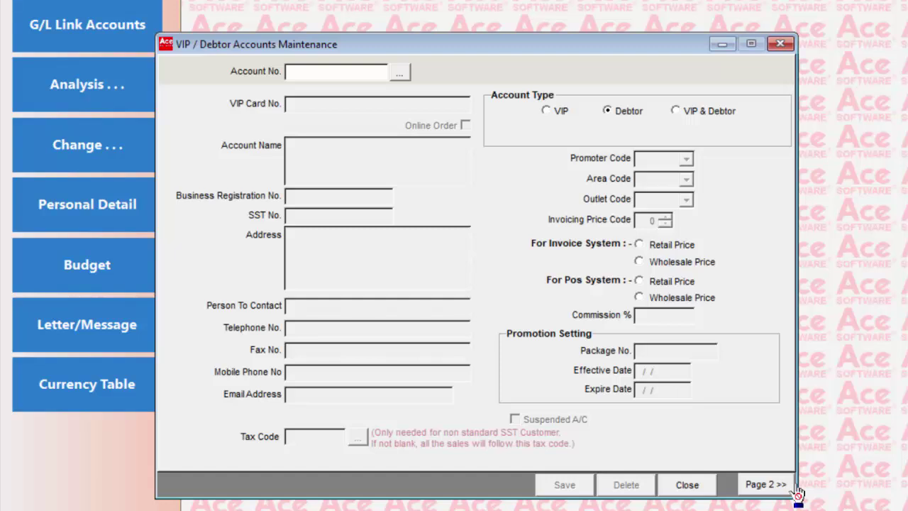
click(401, 73)
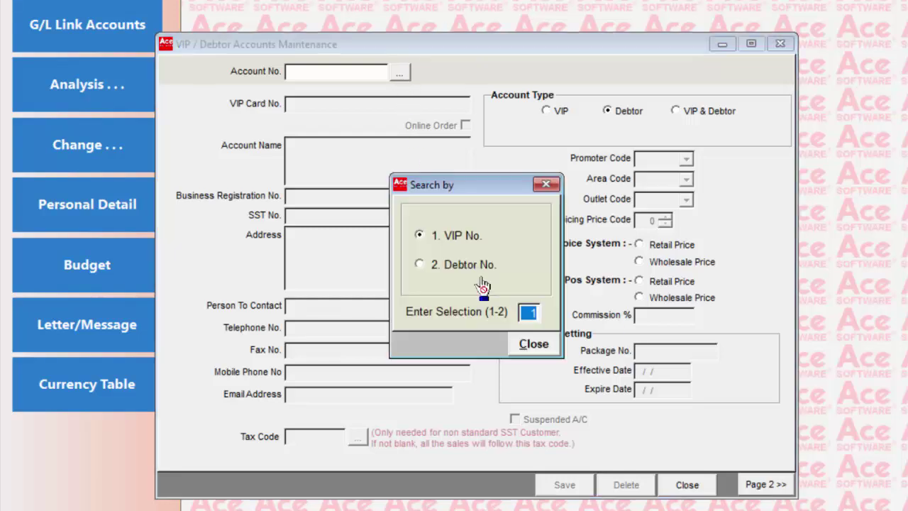
key(Return)
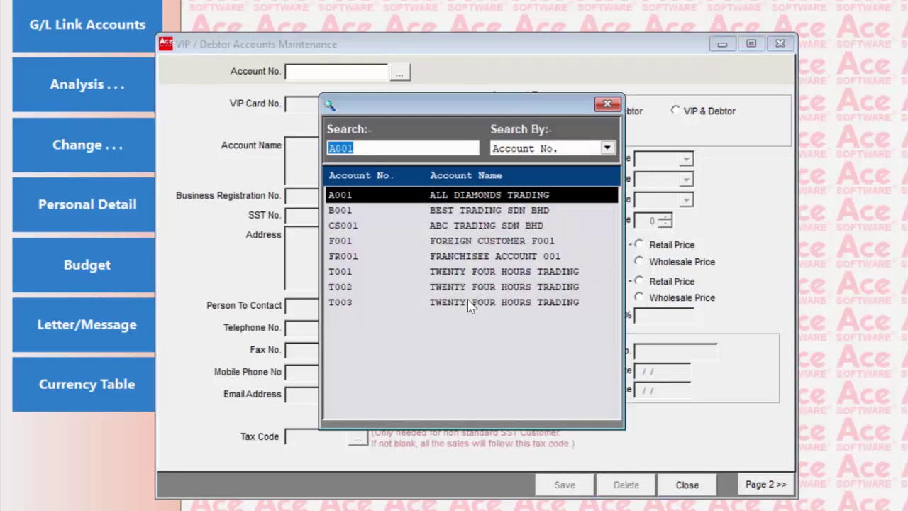
double_click(469, 304)
click(750, 488)
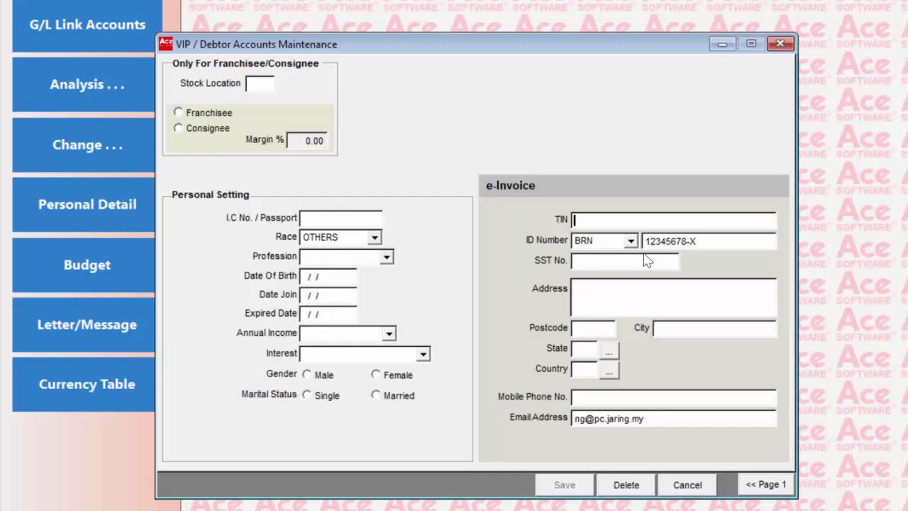
text(EI000000)
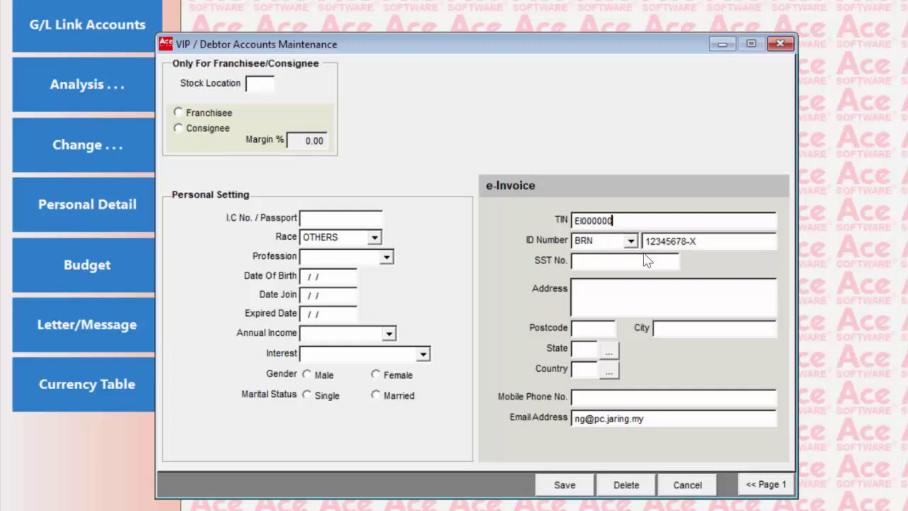
text(00010)
key(Tab)
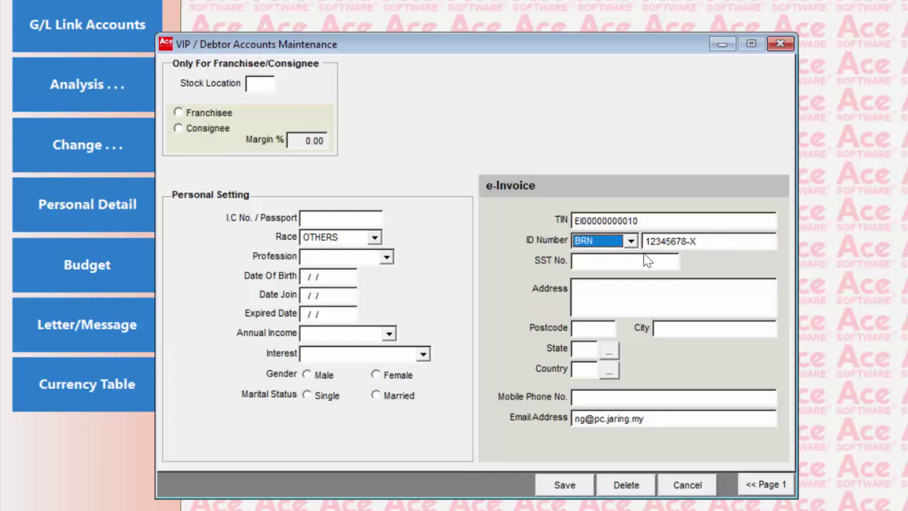
key(Tab)
text(NA)
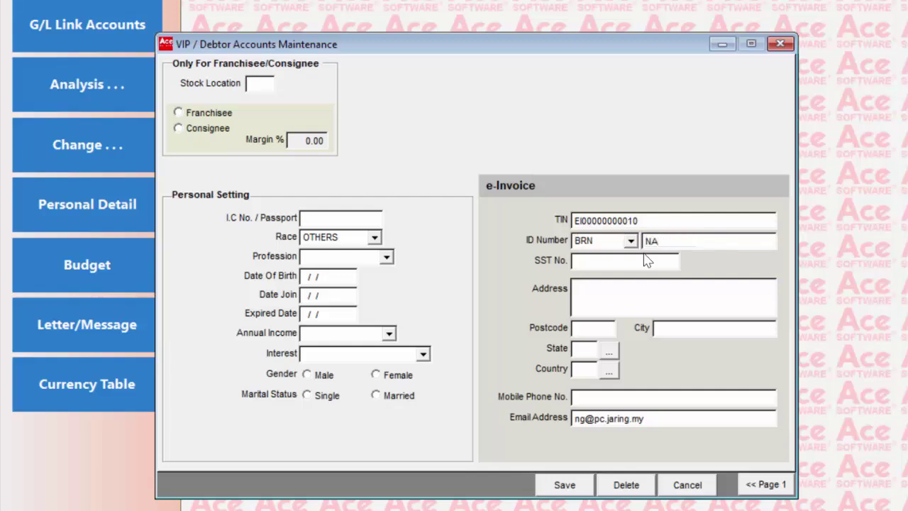
key(Tab)
Fill in the street address, postcode, city, state 10 Selangor, country MYS and mobile number
text(3 JALAN)
key(Tab)
text(68000)
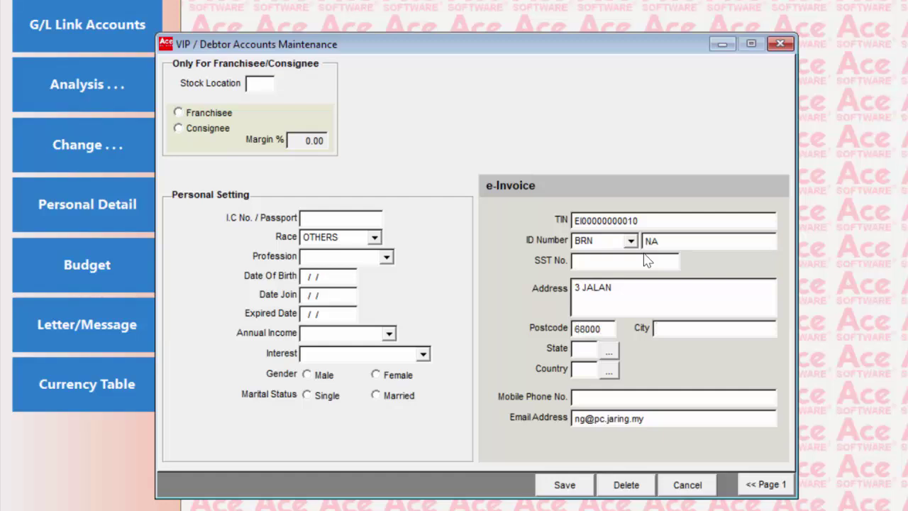
key(Tab)
text(AMPANG)
key(Tab)
text(10)
key(Tab)
key(Tab)
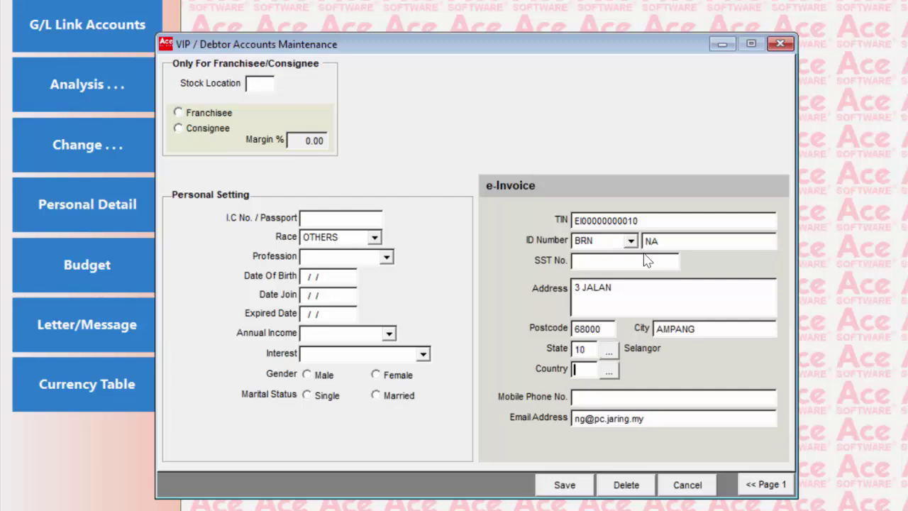
text(MYS)
key(Tab)
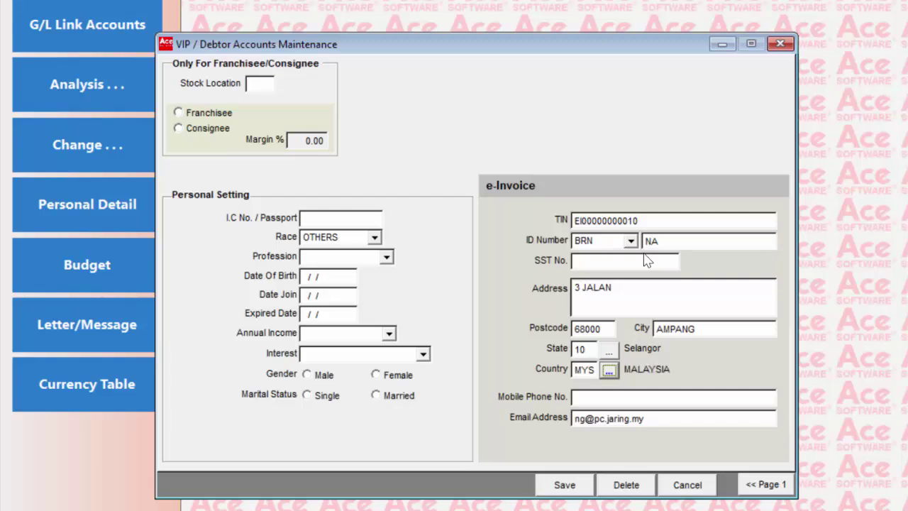
key(Tab)
text(65 1212121212)
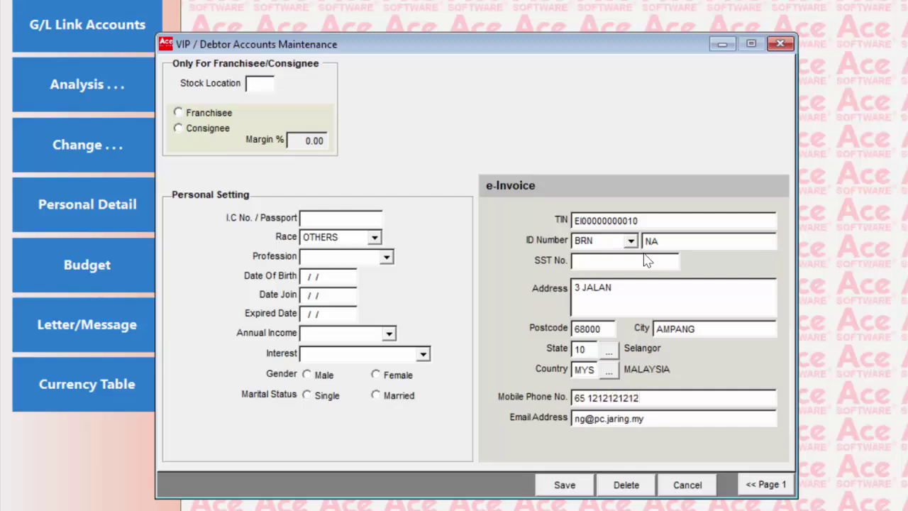
key(Tab)
key(Tab)
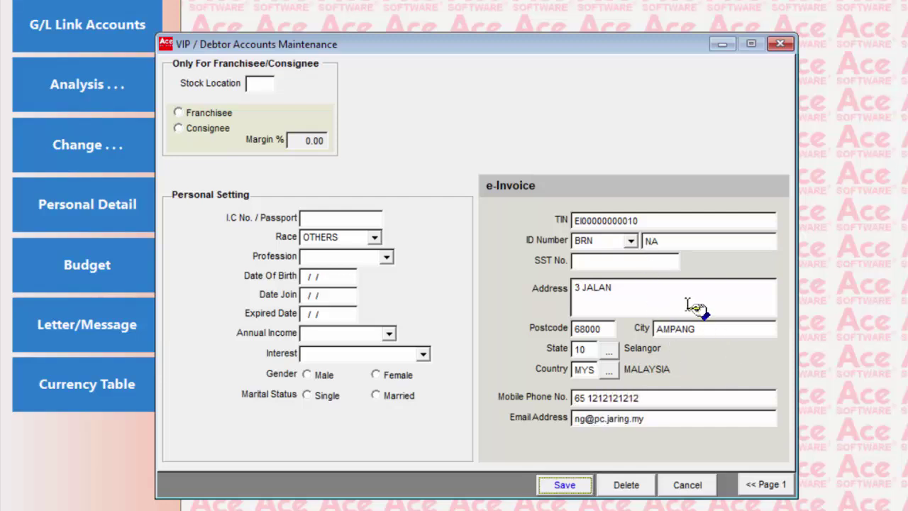
click(643, 222)
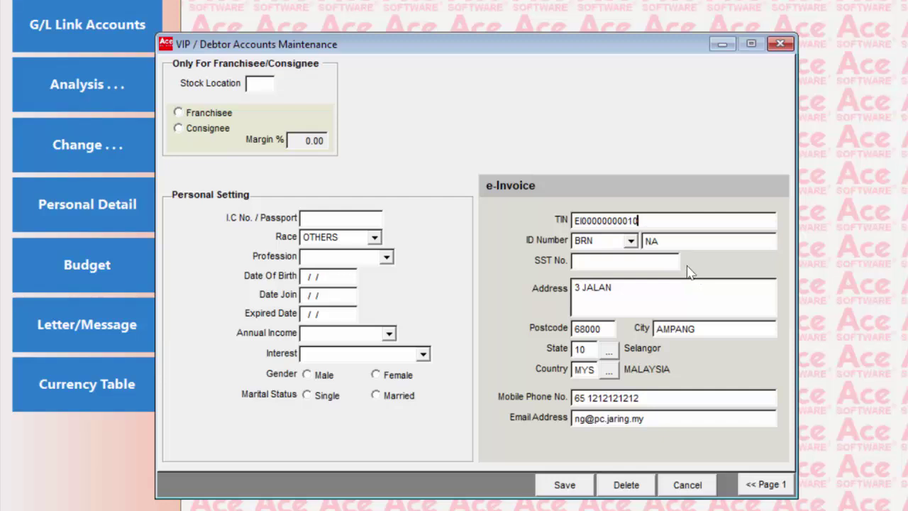
Save the account's e-Invoice details, then log in to the Stock System with posting date 31/12/2024
click(691, 243)
click(565, 485)
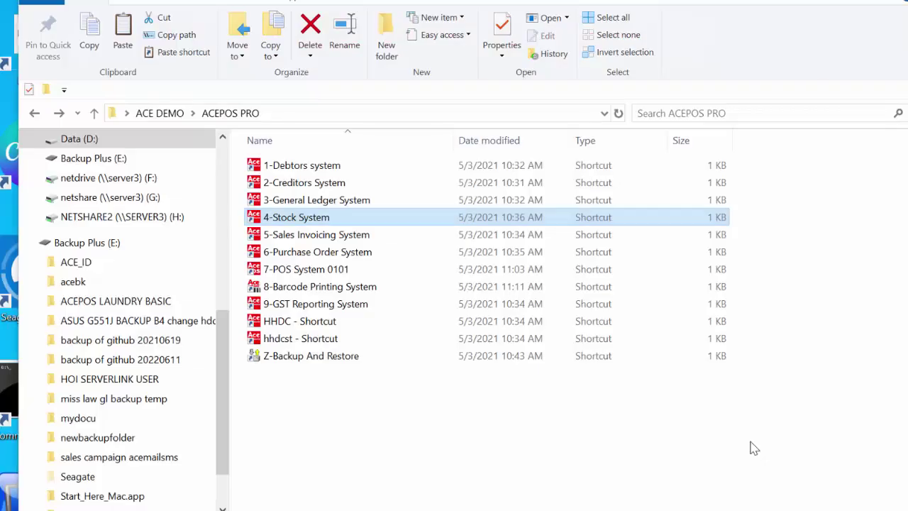
double_click(391, 217)
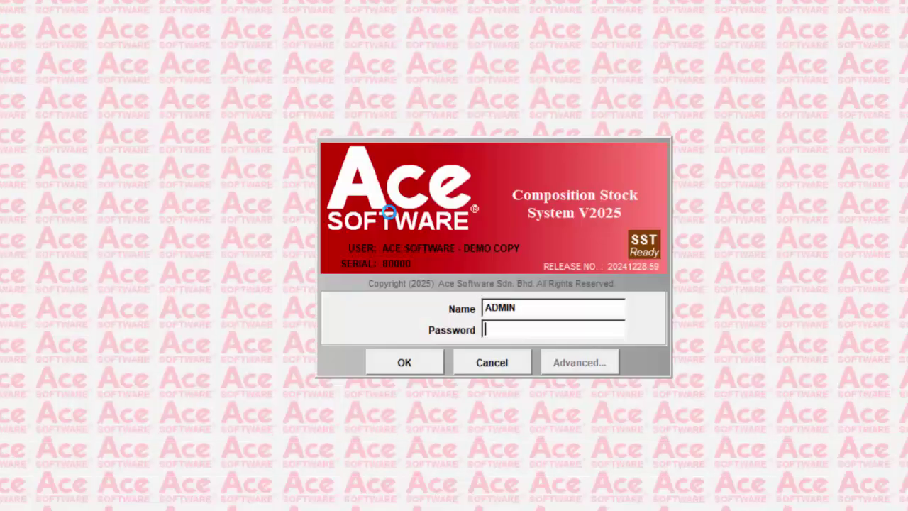
text(***)
key(Return)
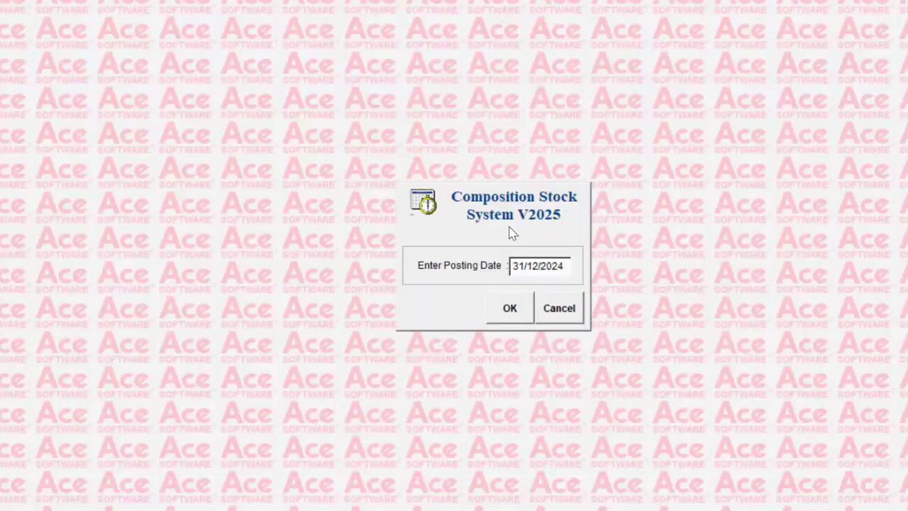
click(503, 311)
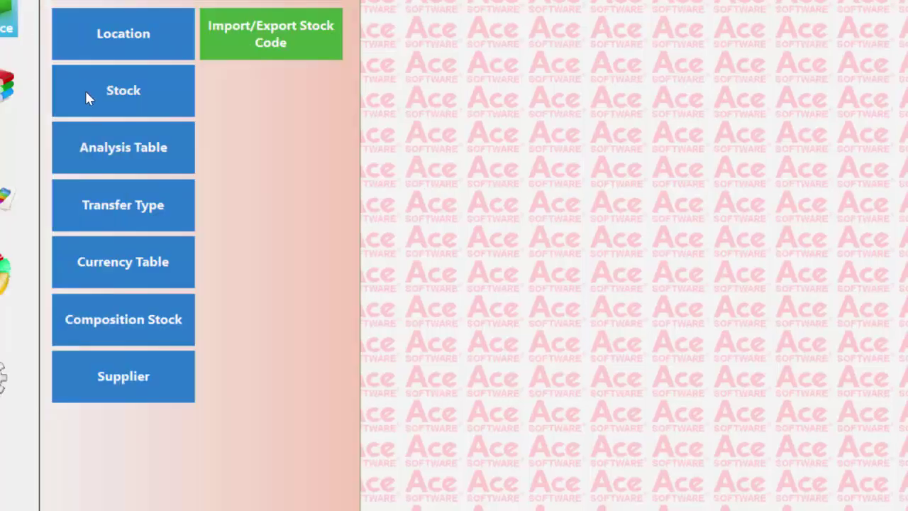
Open Stock Maintenance at location 01 MAIN STORE, load item 011.001, and list its e-Invoice class codes
click(121, 90)
click(419, 142)
text(***)
key(Return)
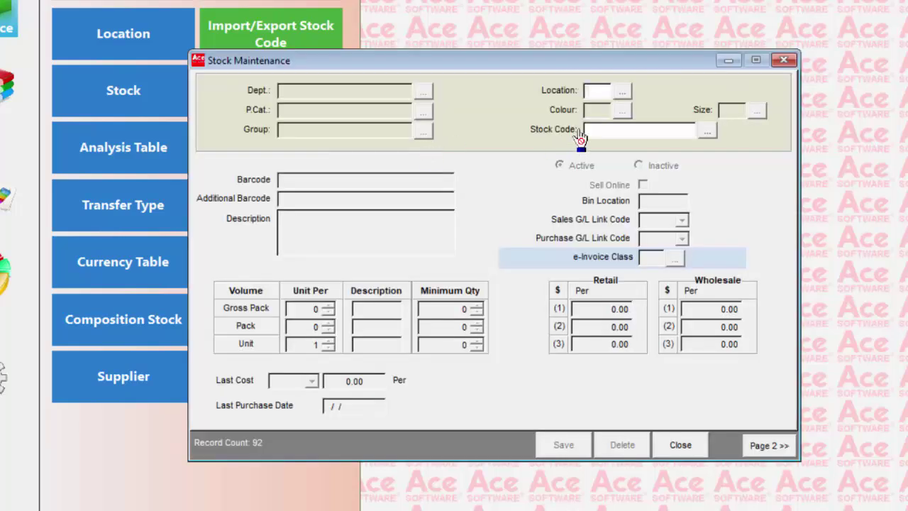
text(01)
key(Tab)
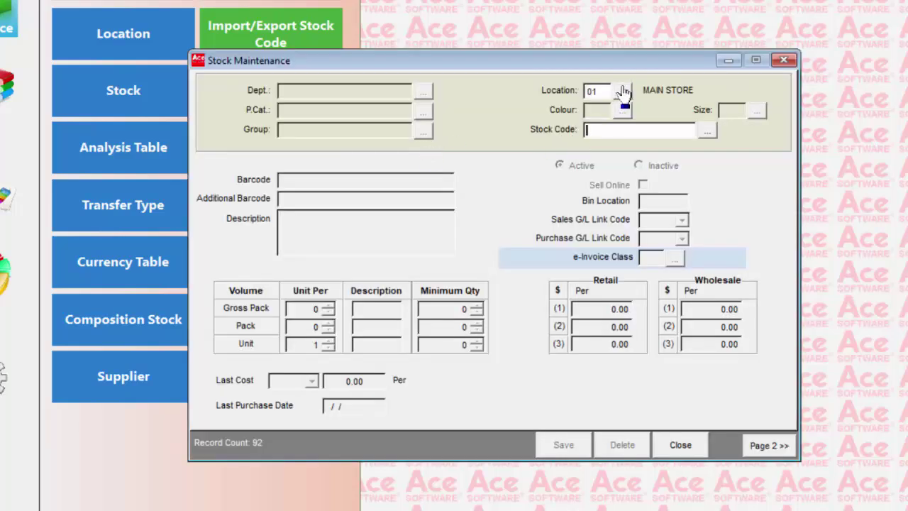
click(707, 131)
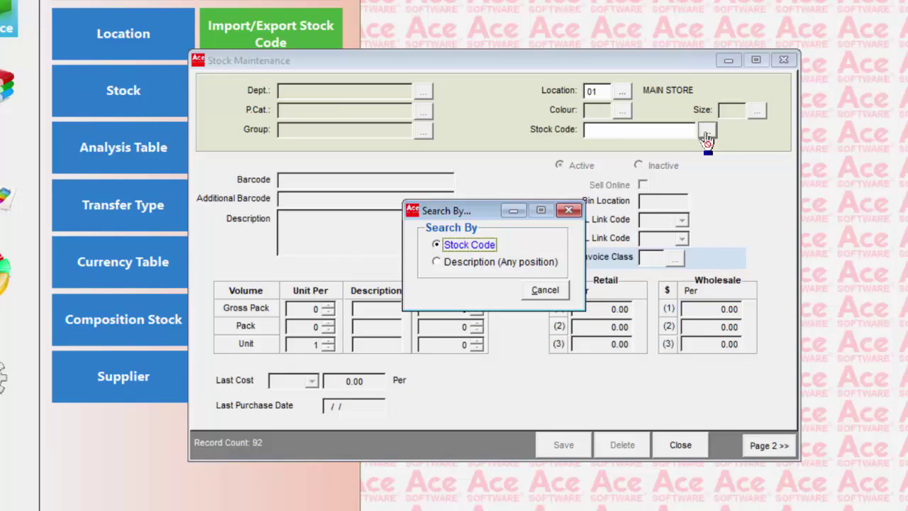
key(Return)
key(Return)
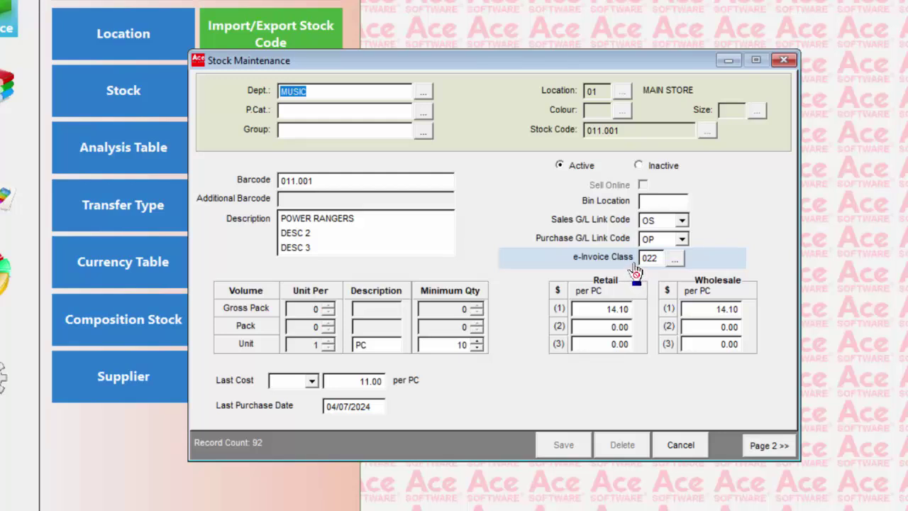
click(675, 263)
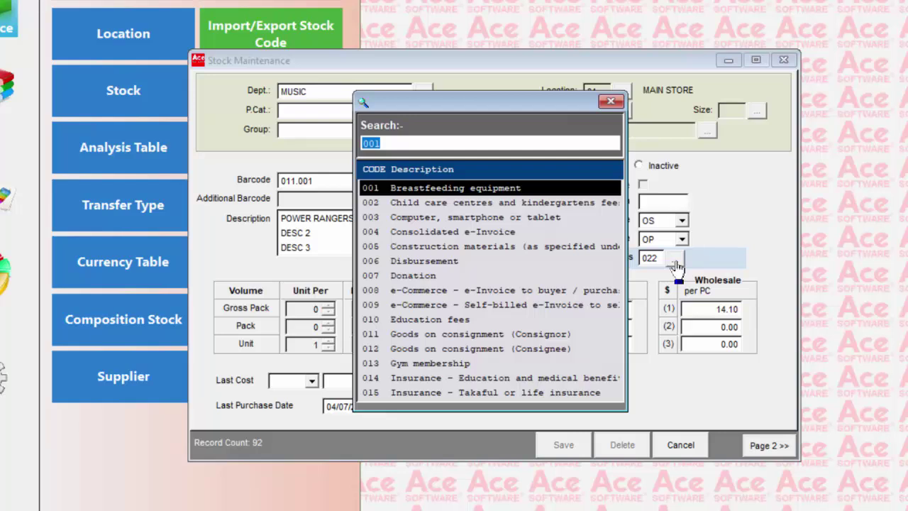
Browse the classification codes down to the self-billed ones, then keep class 022 Others
key(Down)
key(Down)
key(Down)
key(Down)
key(Down)
key(Down)
key(Down)
key(Down)
key(Down)
key(Down)
key(Down)
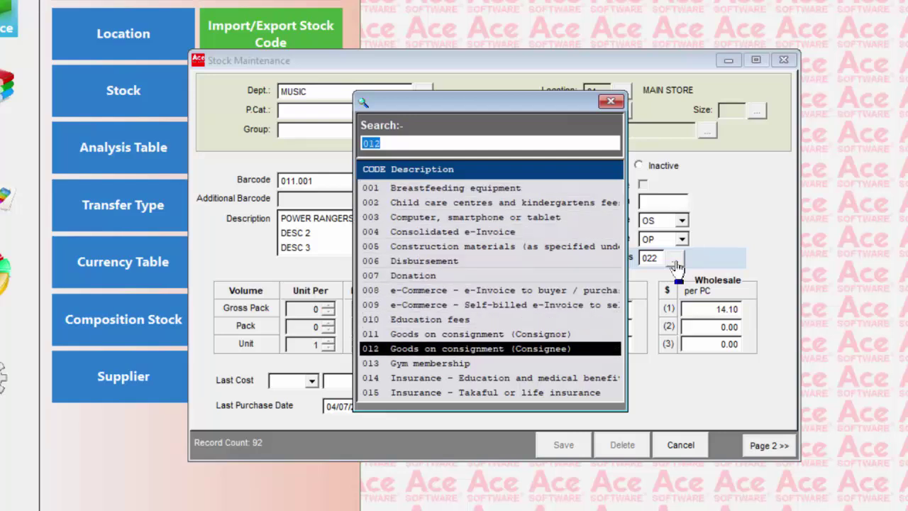
key(Down)
key(Down)
key(Down)
key(Down)
key(Down)
key(Down)
key(Down)
key(Down)
key(Down)
key(Down)
key(Down)
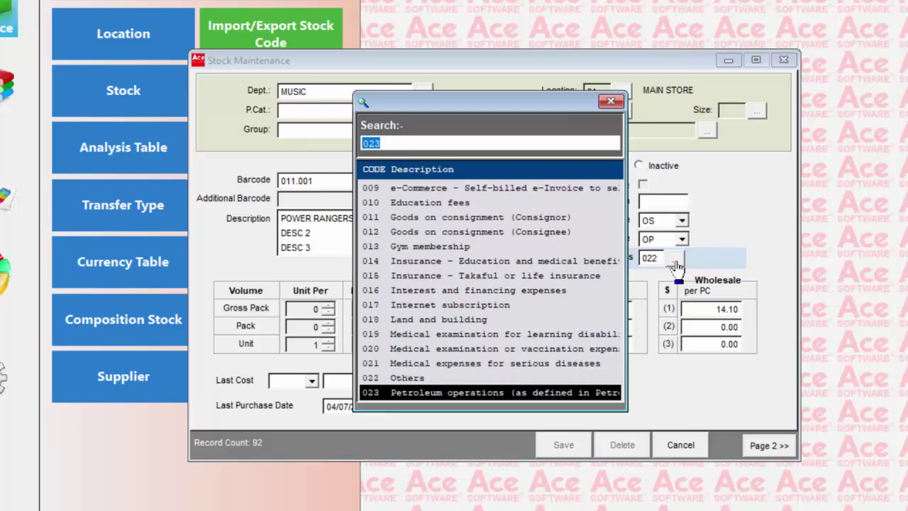
key(Down)
key(Down)
key(Down)
key(Down)
key(Down)
key(Down)
key(Down)
key(Down)
key(Down)
key(Down)
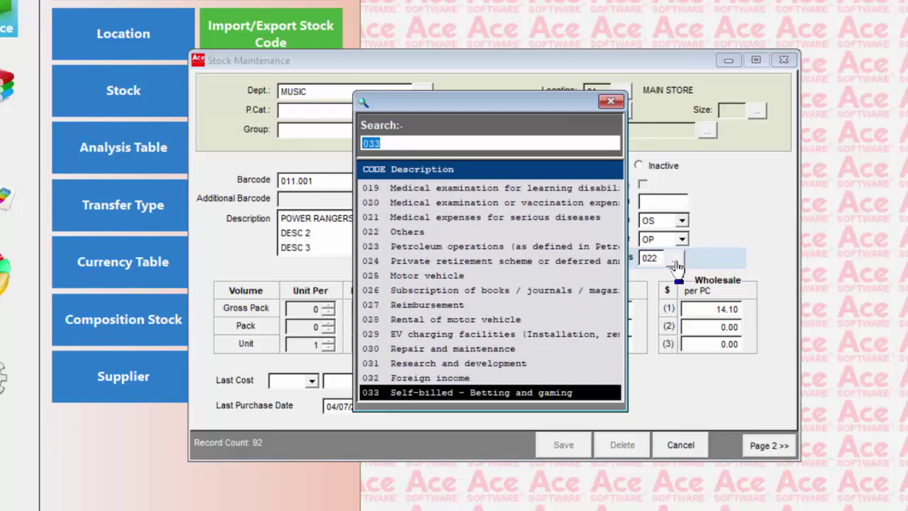
key(Down)
key(Down)
key(Down)
key(Down)
key(Down)
key(Down)
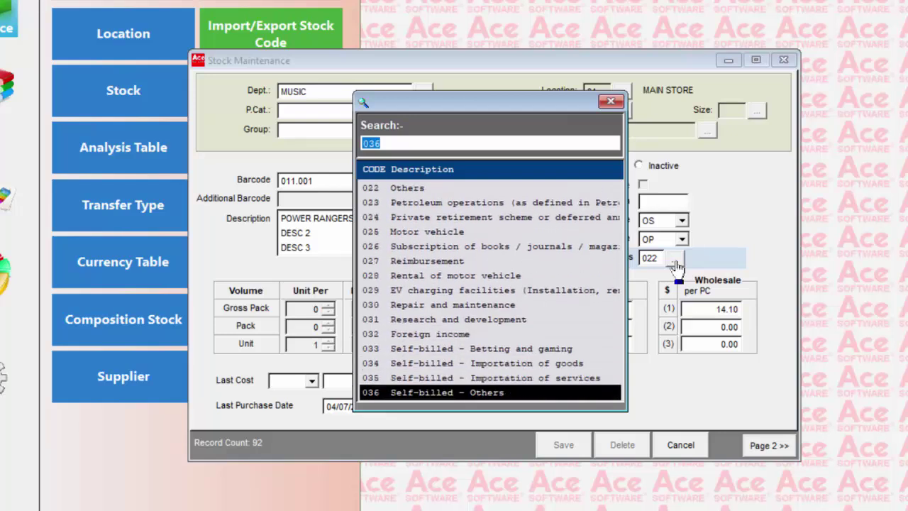
key(Down)
key(Down)
key(Down)
key(Down)
key(Down)
key(Down)
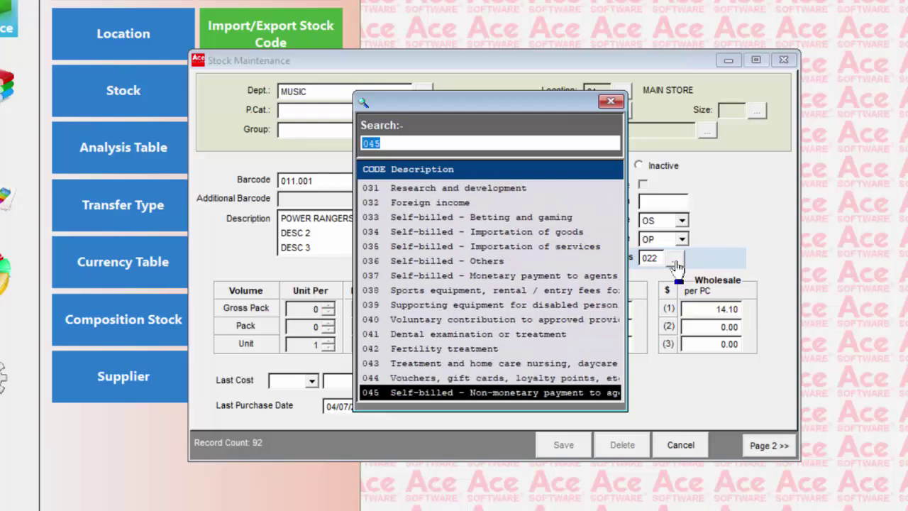
key(Up)
key(Up)
key(Up)
key(Up)
key(Up)
key(Up)
key(Up)
key(Up)
key(Up)
key(Up)
key(Up)
key(Up)
key(Up)
key(Up)
key(Up)
key(Up)
key(Up)
key(Up)
key(Up)
key(Up)
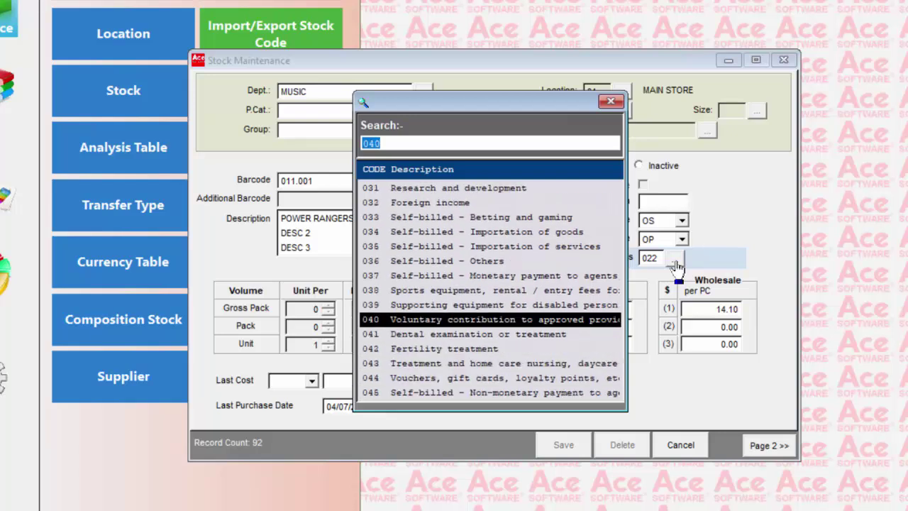
key(Up)
key(Down)
key(Down)
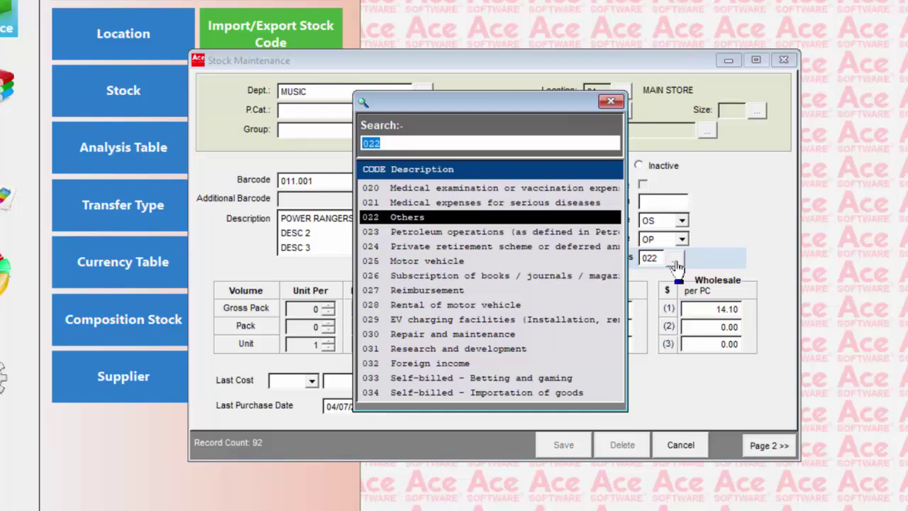
key(Return)
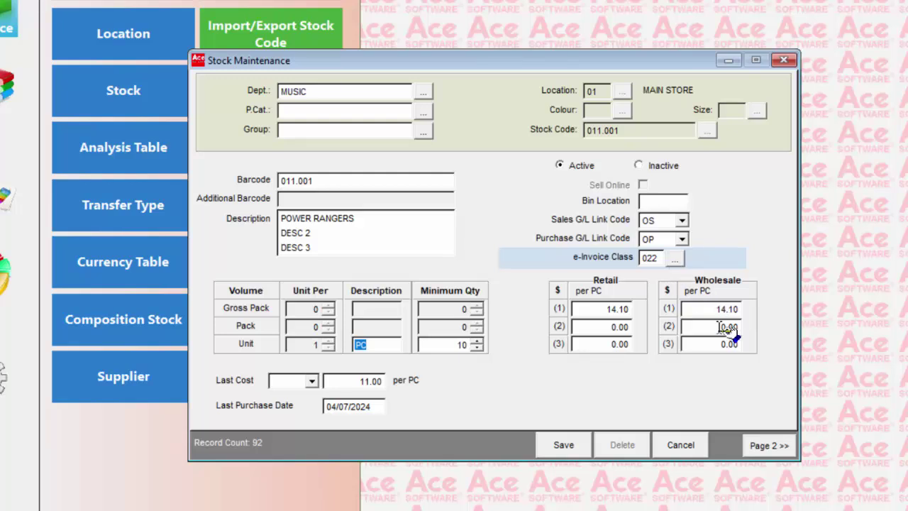
Save the stock item and start adding a new invoice in Batch Invoicing batch 11
click(575, 447)
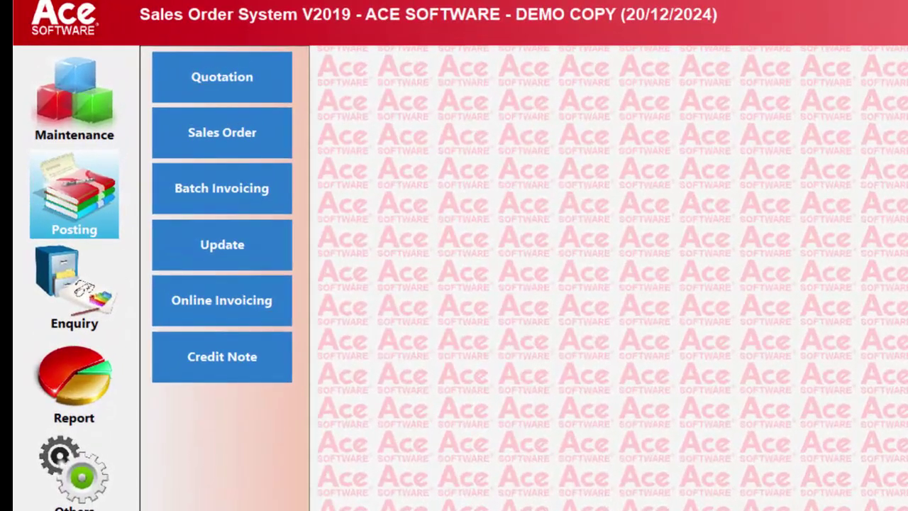
click(256, 188)
key(Return)
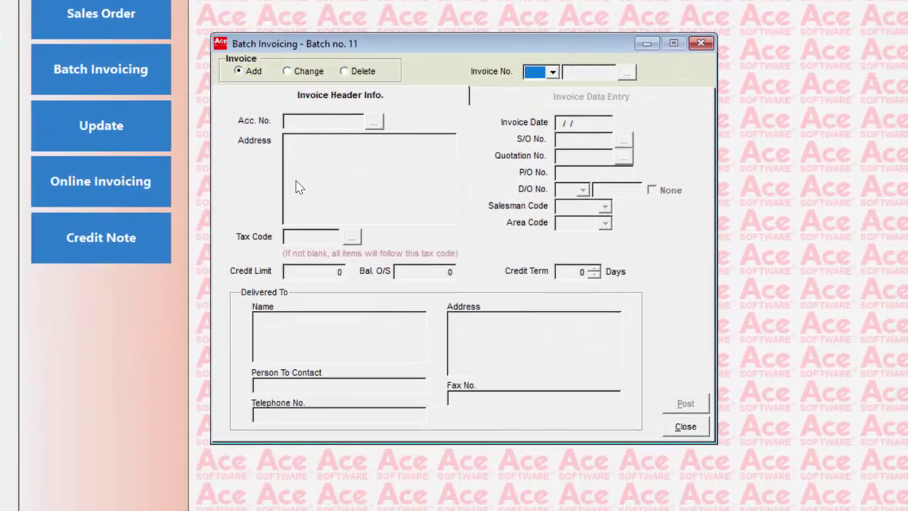
key(Return)
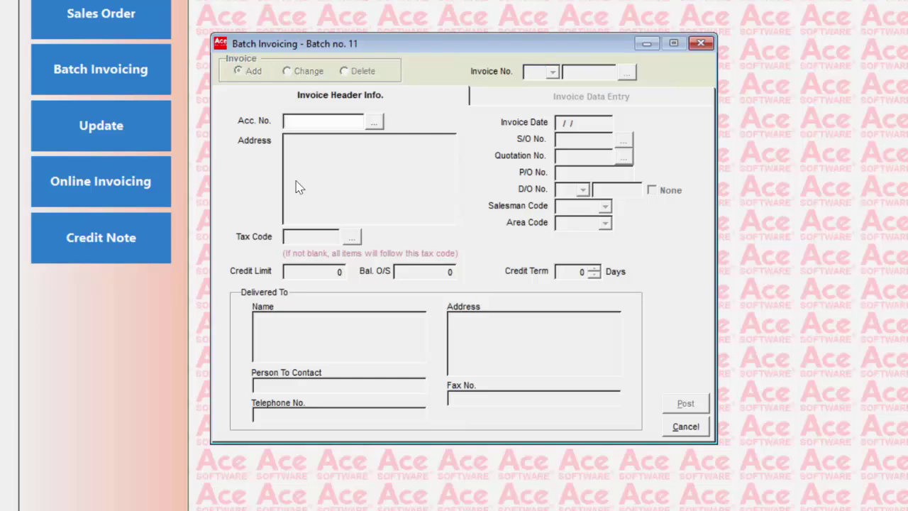
Select account A001 and authorise exceeding its credit limit with the override password
key(Tab)
key(Return)
key(Down)
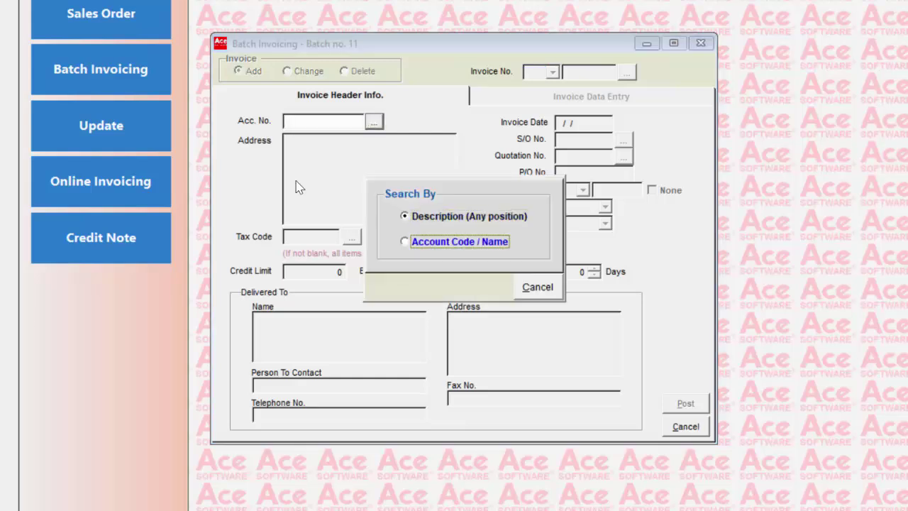
key(Return)
key(Return)
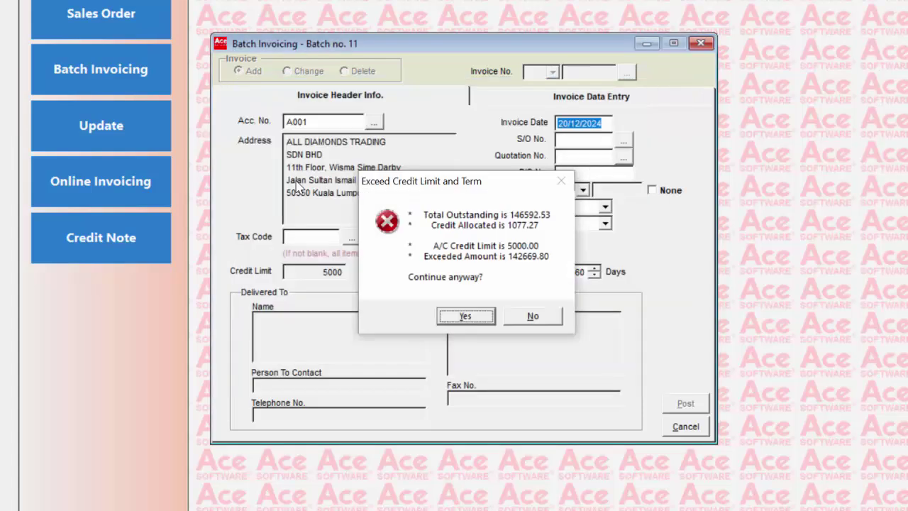
click(466, 318)
text(123)
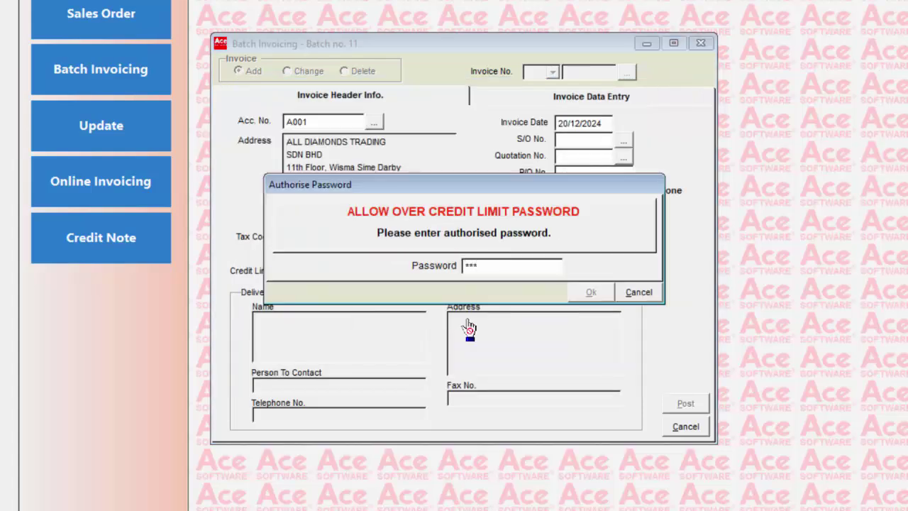
key(Return)
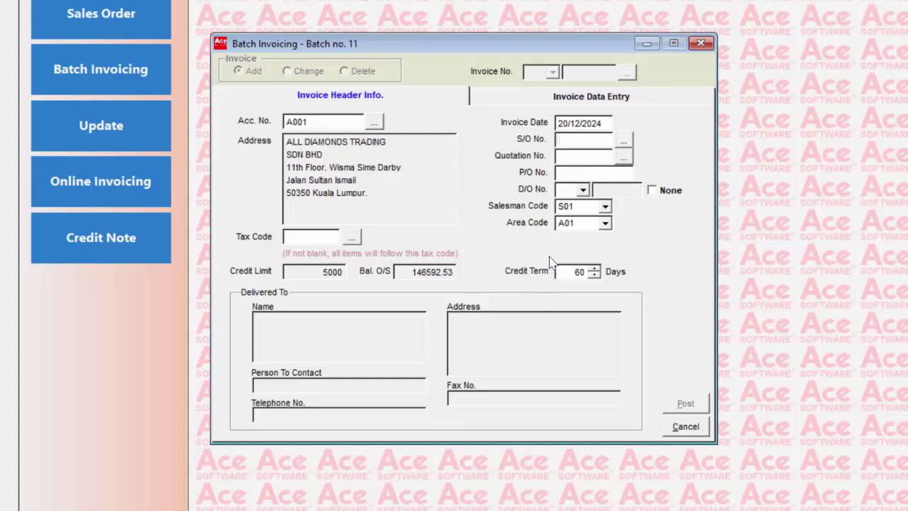
click(586, 155)
Add line items: 2 × 011.001 POWER RANGERS and 10 × 011.003 SPACE INVADERS
click(573, 112)
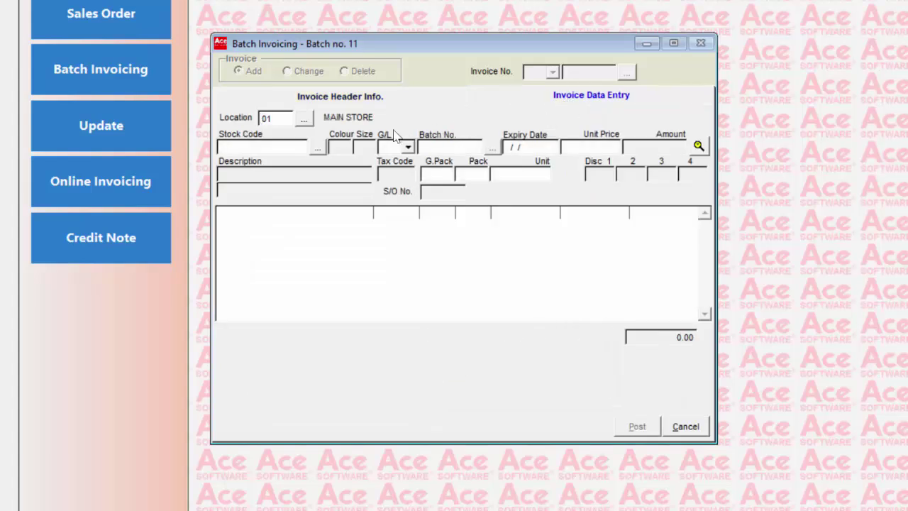
key(Tab)
key(Return)
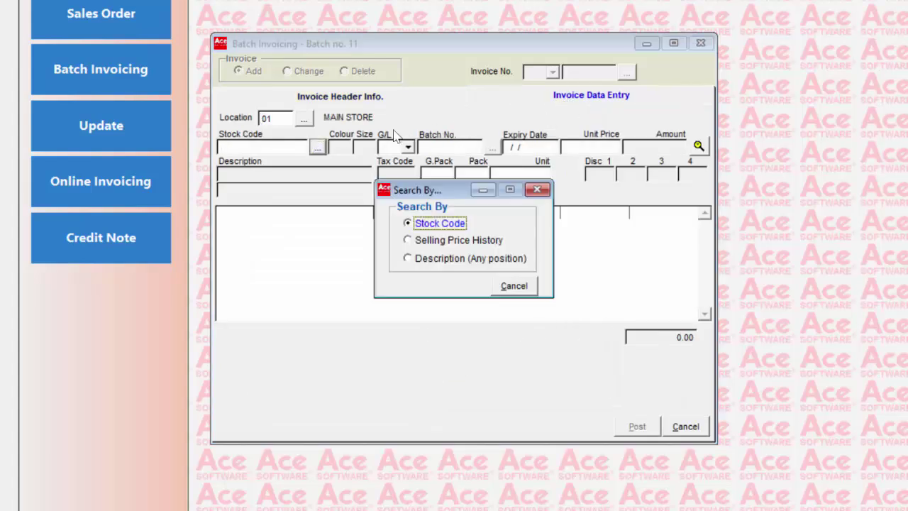
key(Return)
key(Return)
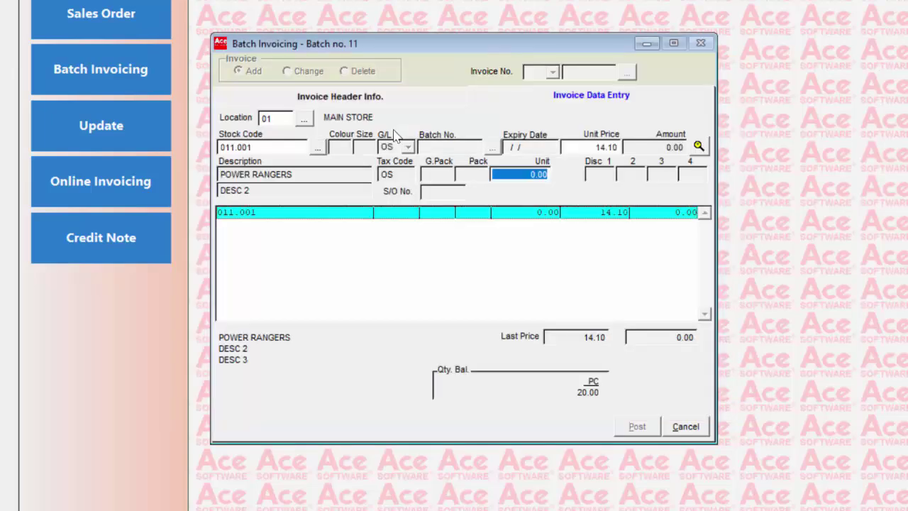
text(2 .)
key(Return)
key(Return)
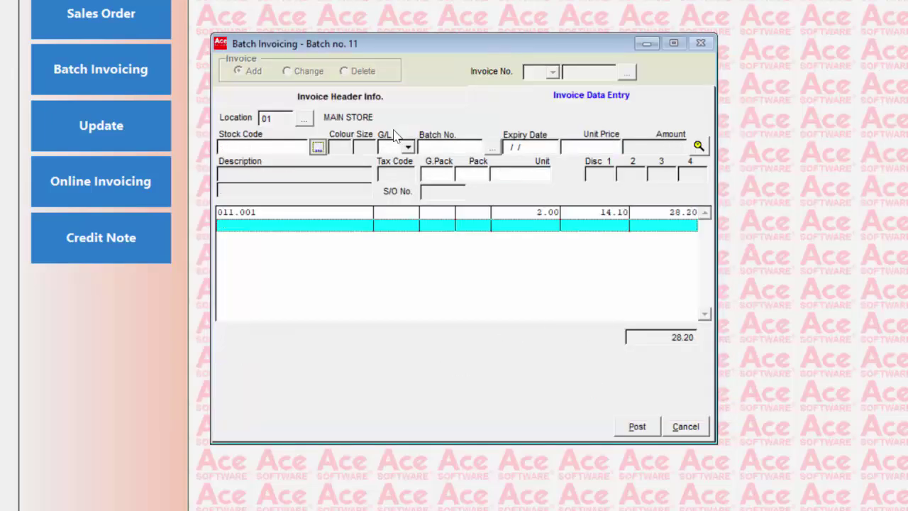
key(Return)
key(Return)
key(Down)
key(Down)
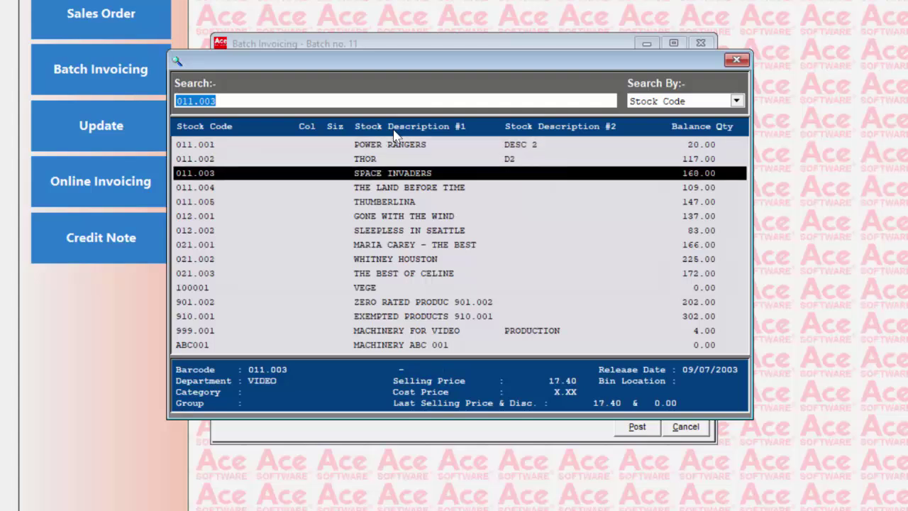
key(Return)
text(10)
key(Return)
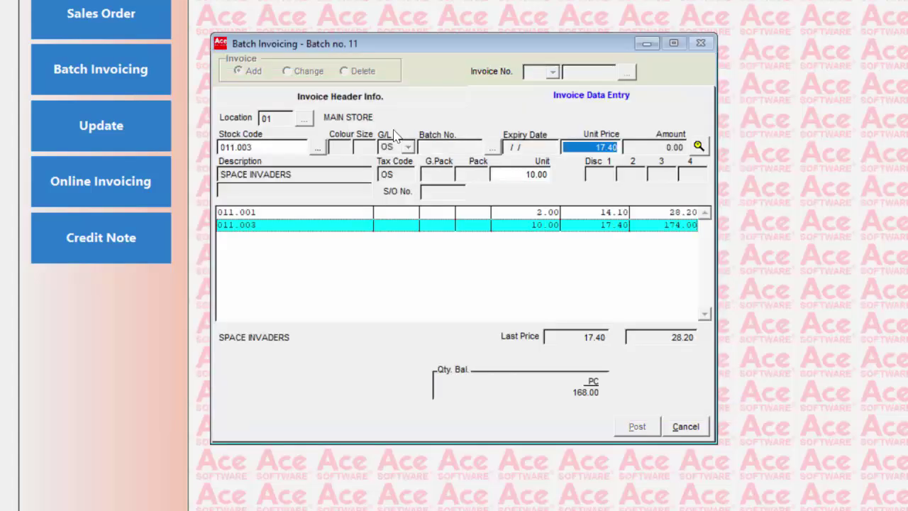
key(Return)
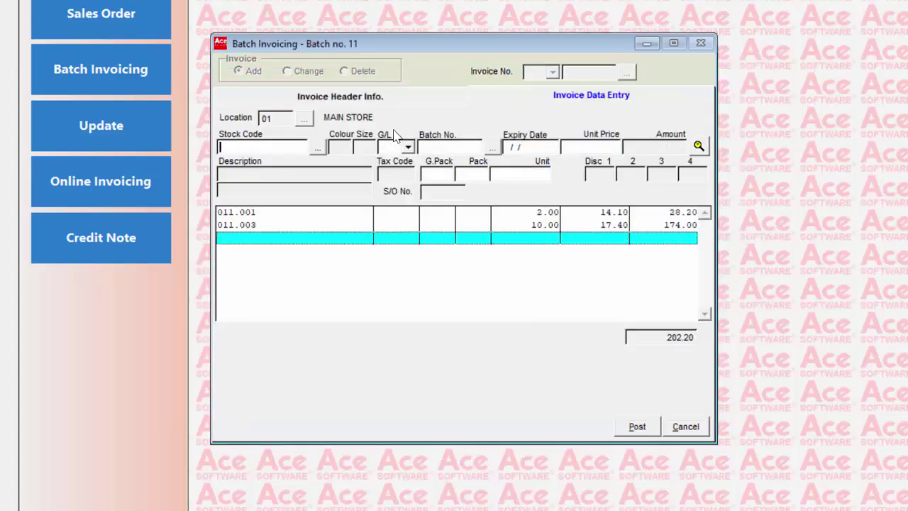
Post the invoice with the remark 'SALES OF MATERL'
click(641, 426)
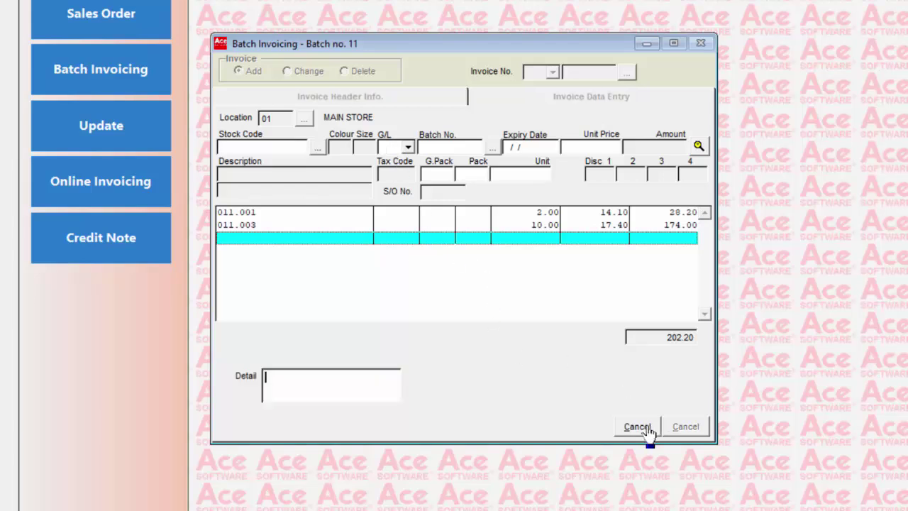
text(SALES OF MATERL)
key(Return)
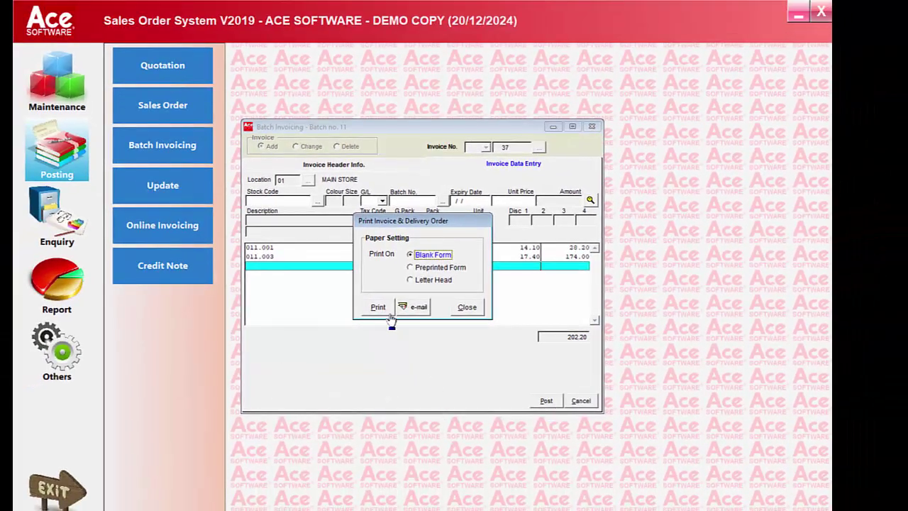
click(378, 307)
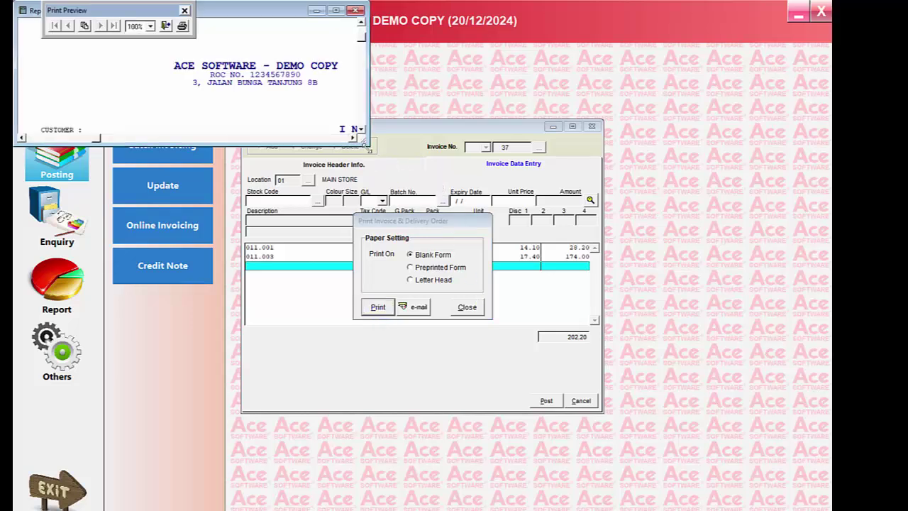
drag(369, 153, 491, 510)
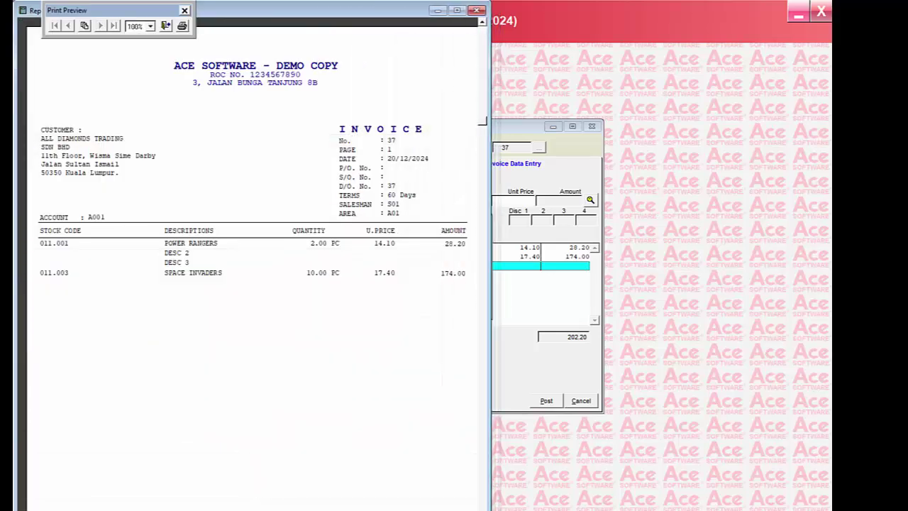
scroll(472, 484, down, 2)
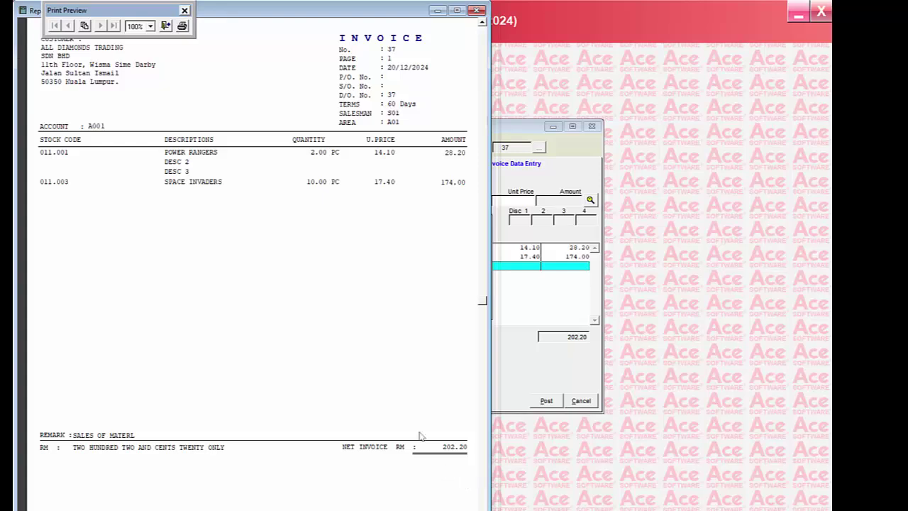
scroll(419, 426, up, 2)
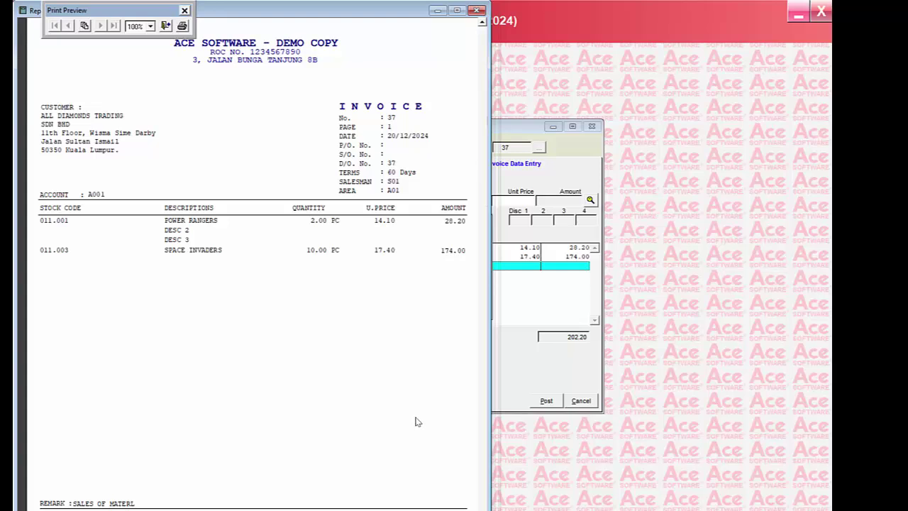
scroll(417, 422, down, 1)
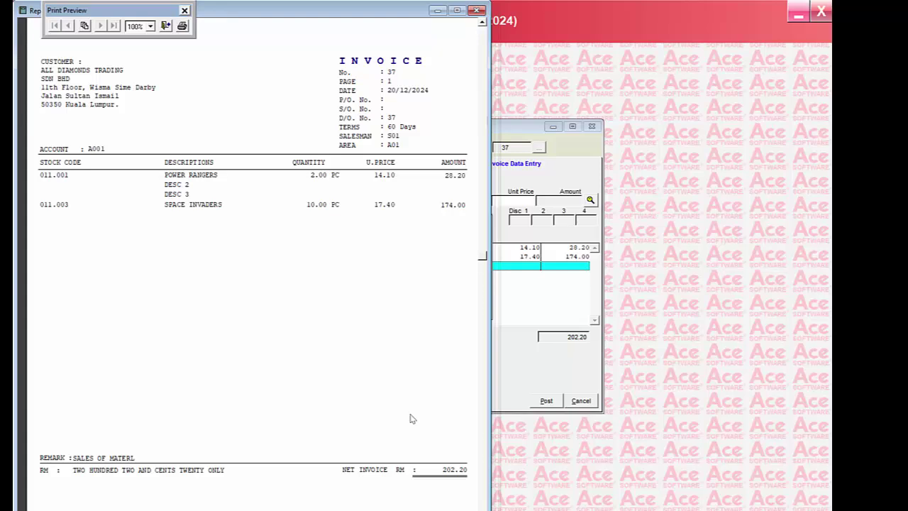
scroll(418, 417, up, 1)
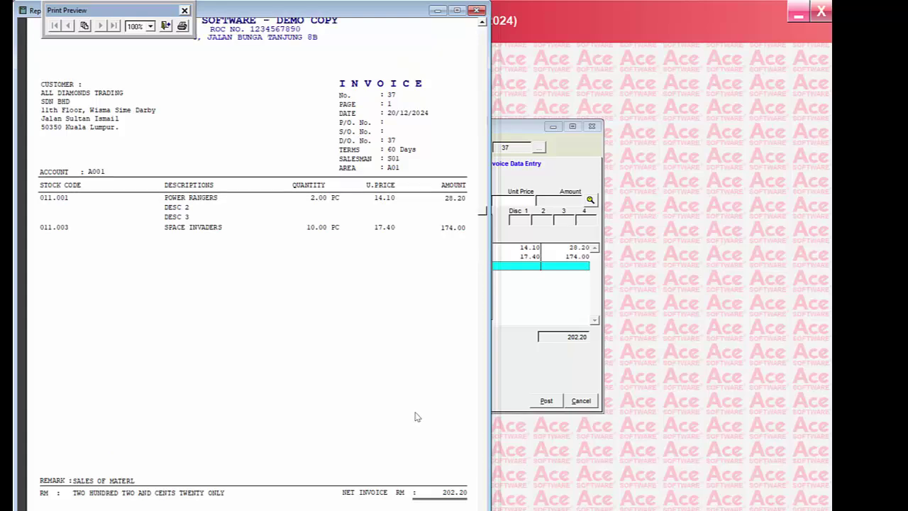
scroll(419, 412, up, 1)
scroll(417, 416, down, 1)
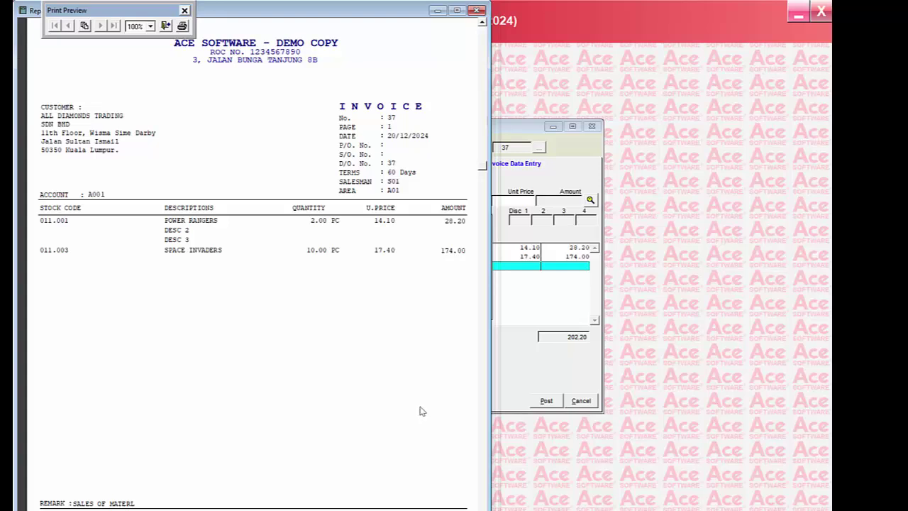
scroll(416, 415, down, 2)
scroll(412, 419, down, 2)
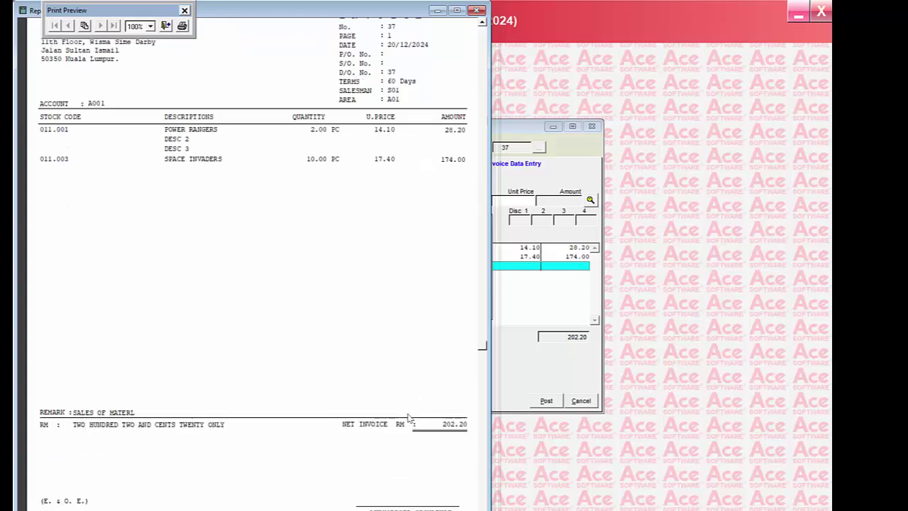
scroll(409, 419, down, 3)
scroll(410, 417, up, 5)
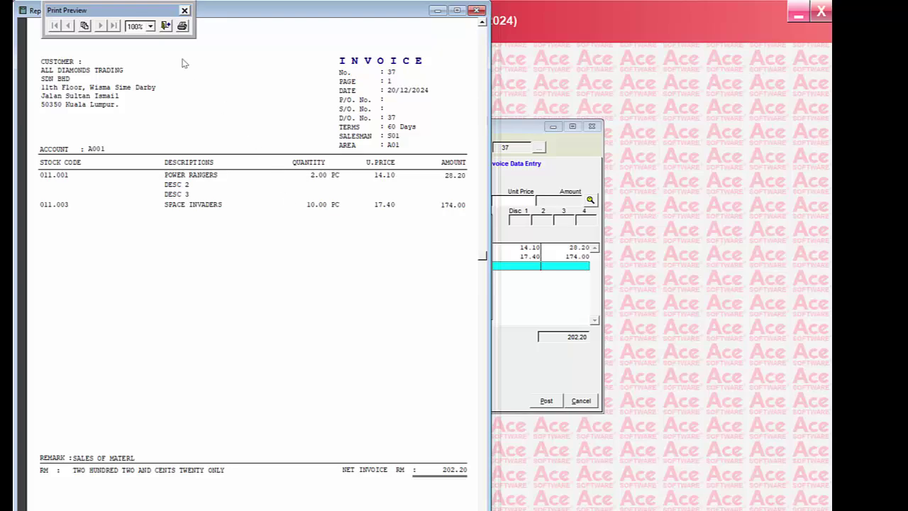
click(166, 26)
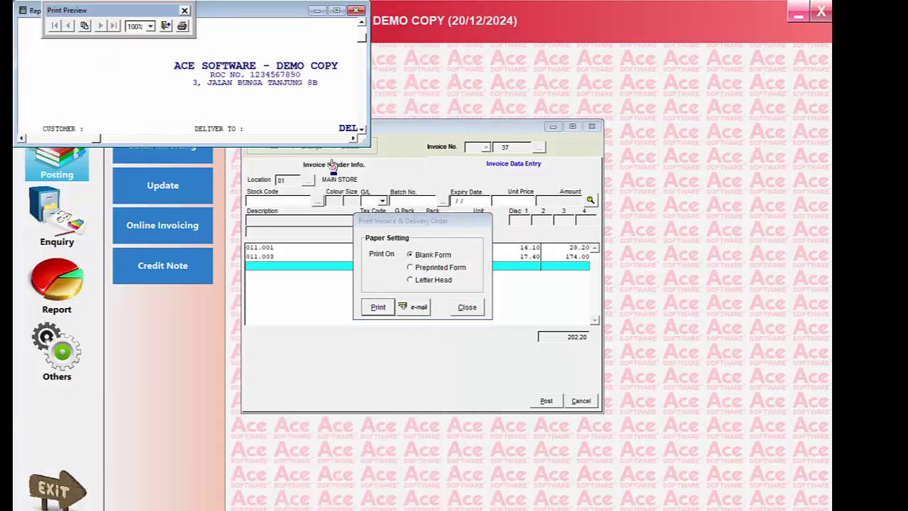
drag(368, 145, 480, 509)
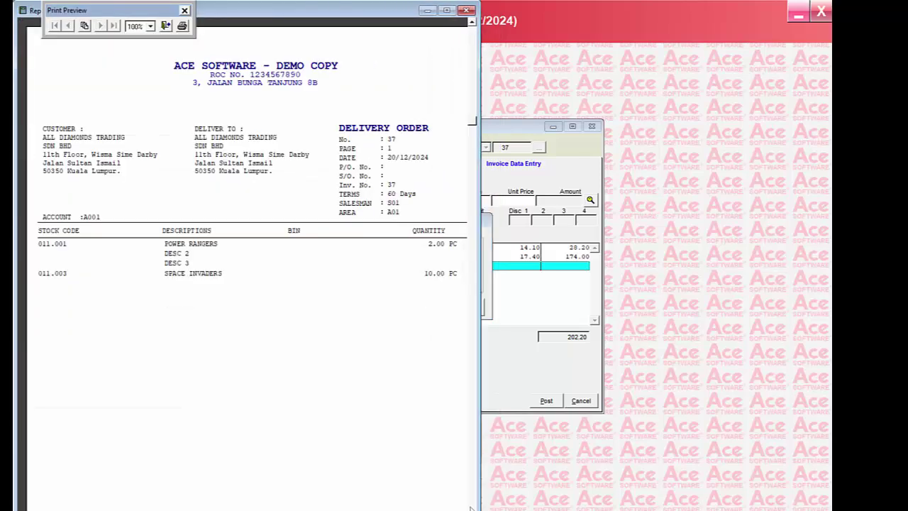
click(168, 26)
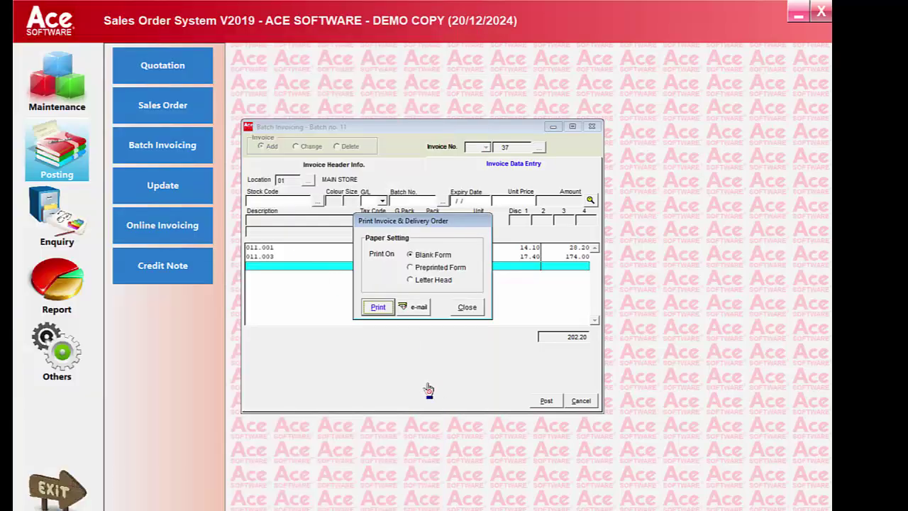
Start a new invoice for BEST TRADING SDN BHD, authorising the credit-limit override with the password
click(466, 306)
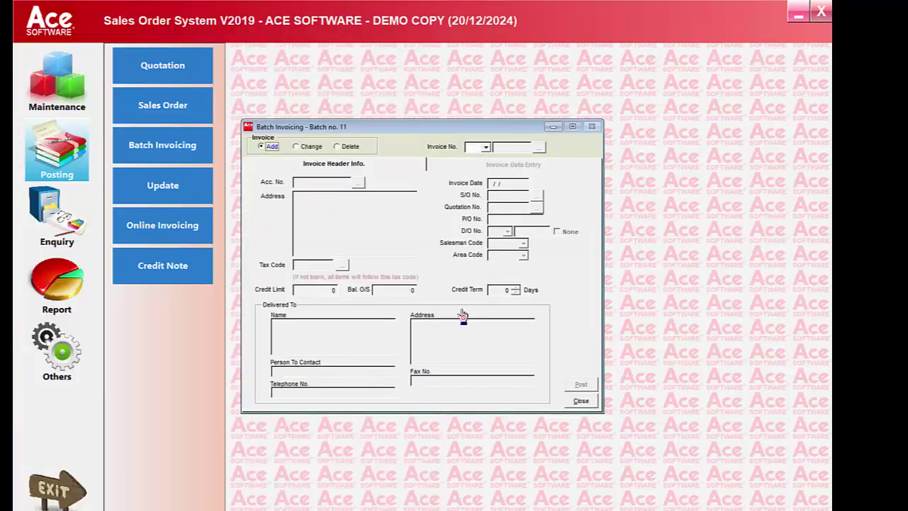
key(Return)
key(Return)
key(Return)
key(Return)
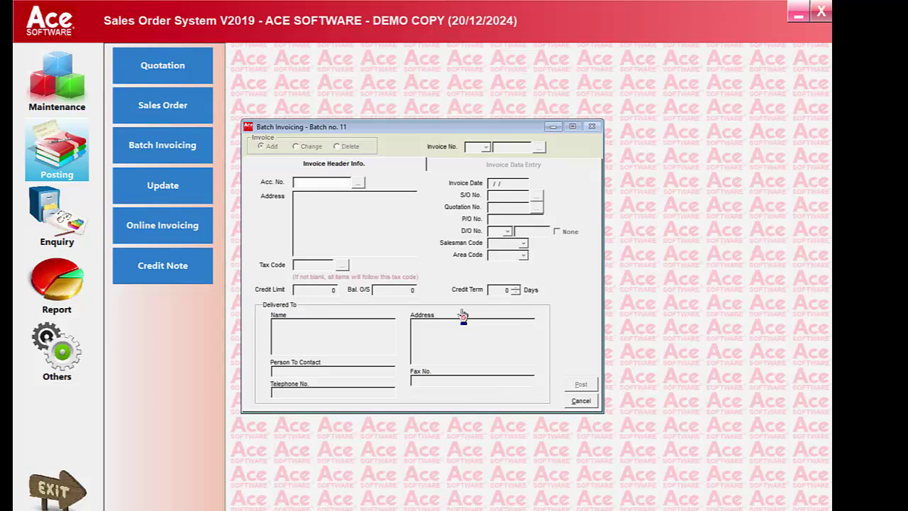
key(Down)
key(Return)
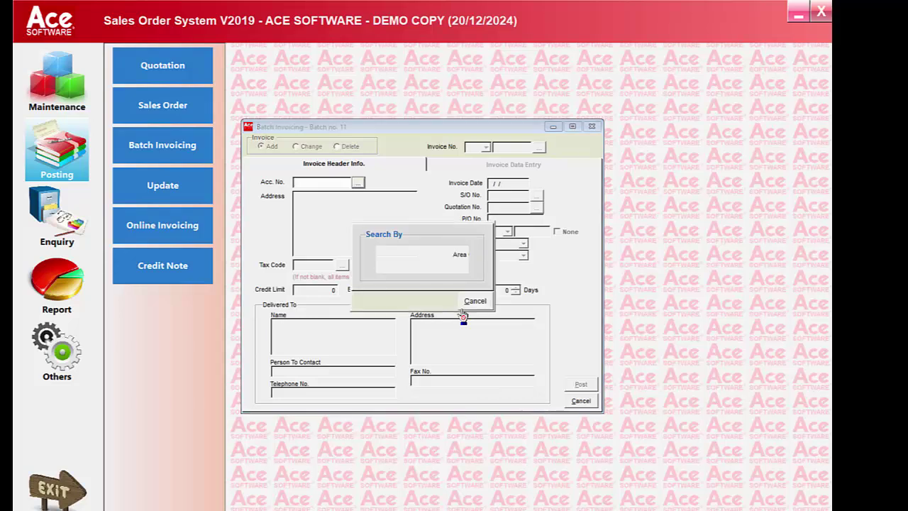
key(Down)
key(Return)
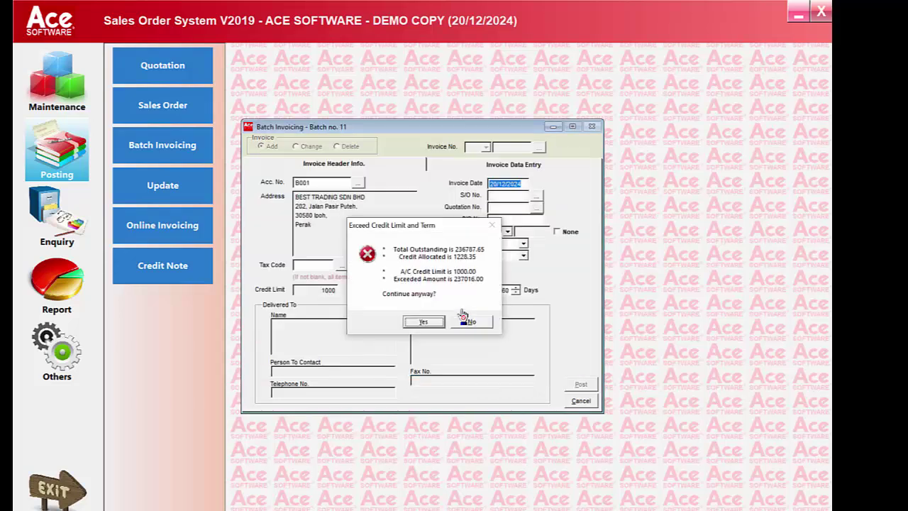
click(426, 322)
text(**)
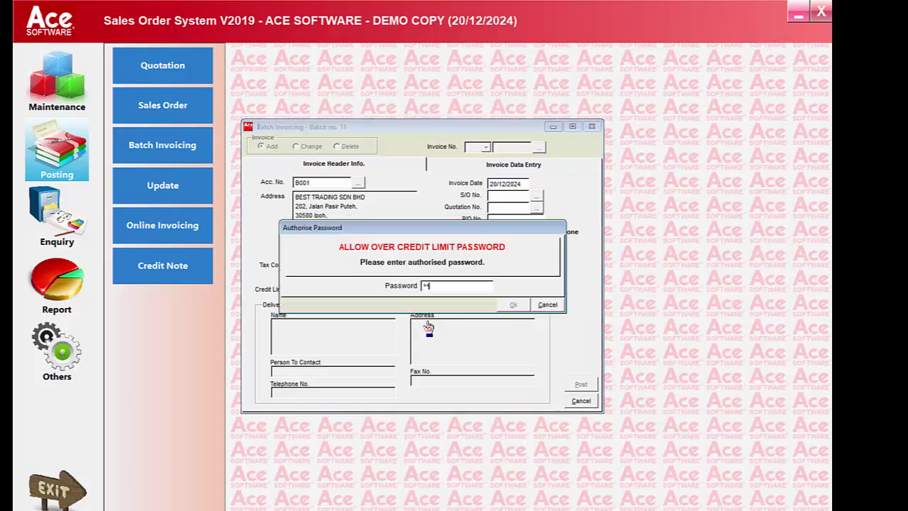
text(*)
key(Return)
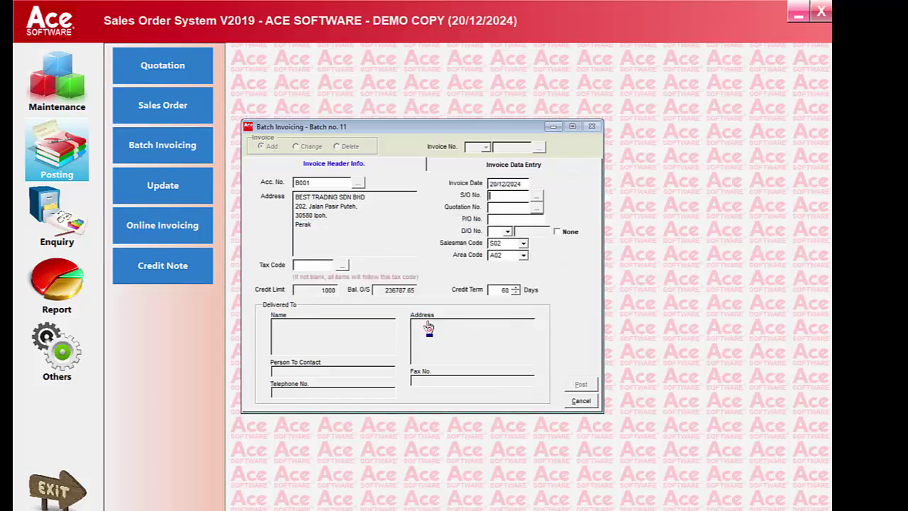
Add 10 × 012.001 GONE WITH THE WIND from 01 MAIN STORE and post the invoice
click(502, 167)
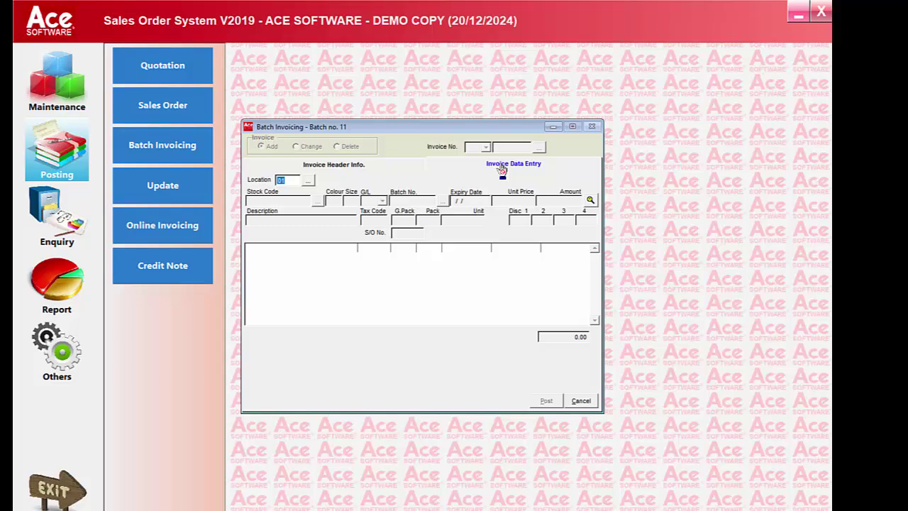
key(Return)
key(Return)
key(Return)
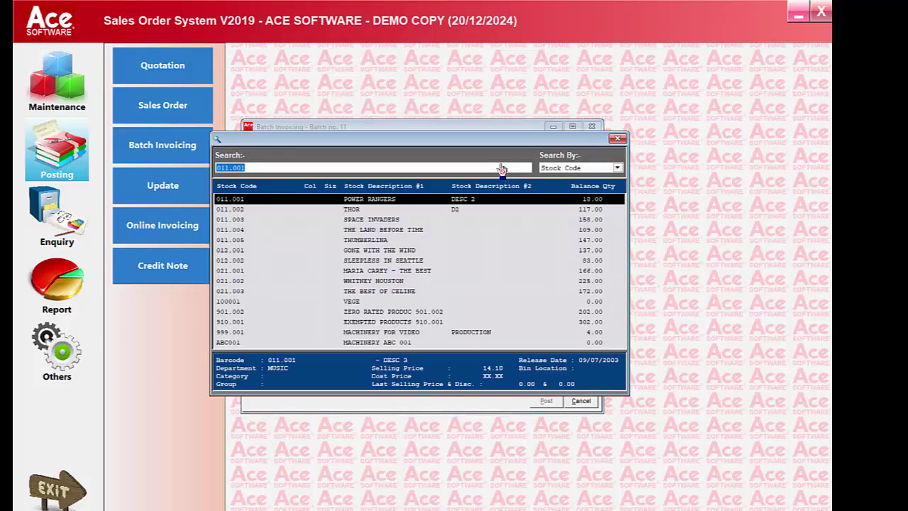
key(Down)
key(Down)
key(Down)
key(Down)
key(Down)
key(Return)
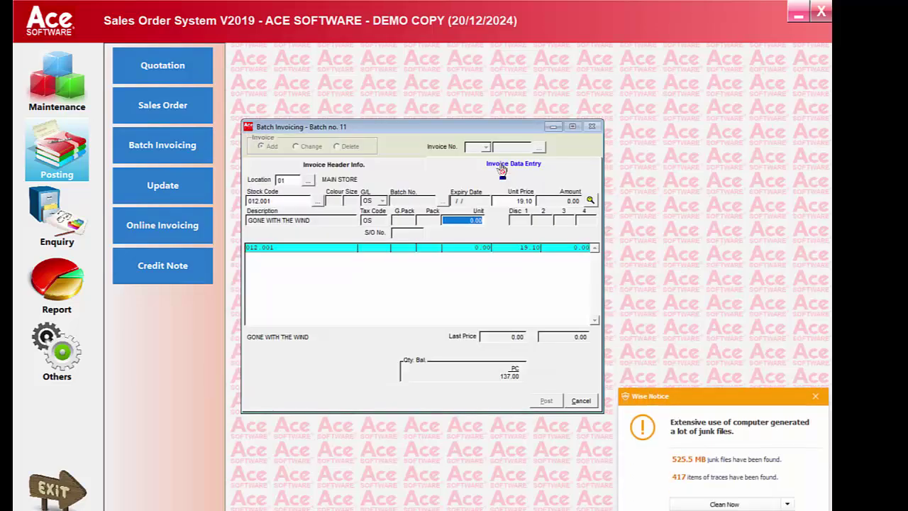
text(10)
key(Return)
key(Return)
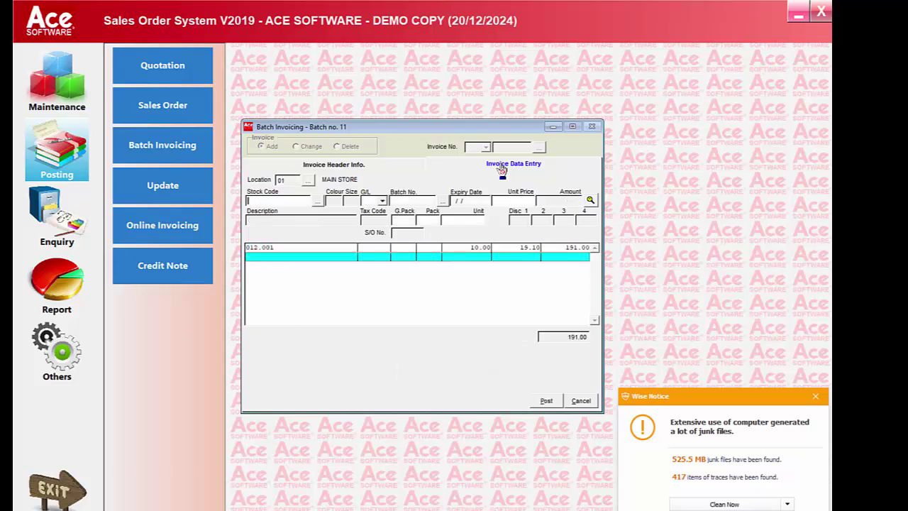
click(547, 402)
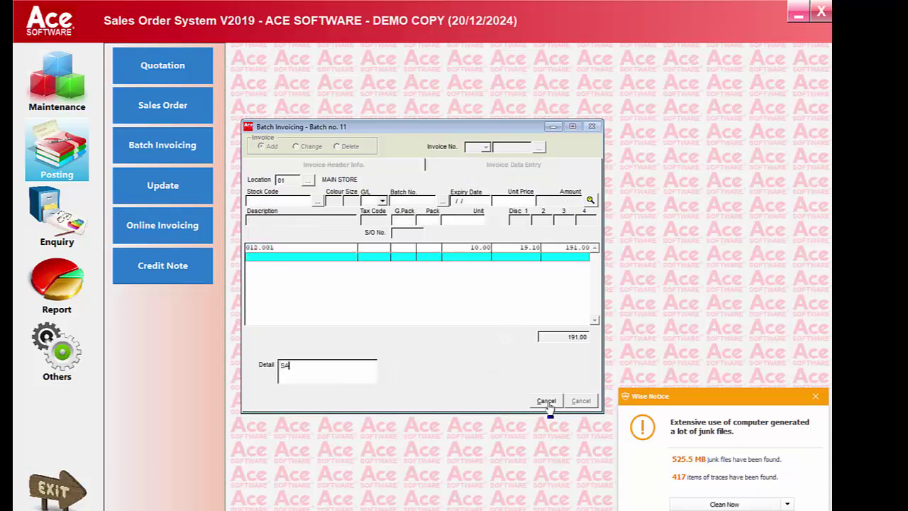
key(Return)
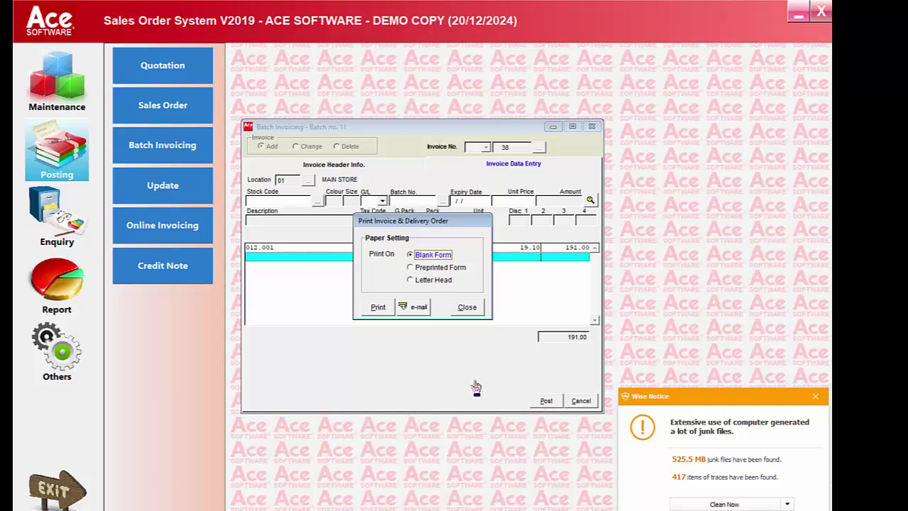
Preview invoice 38 and its delivery order, then close the previews and the print dialog
click(379, 306)
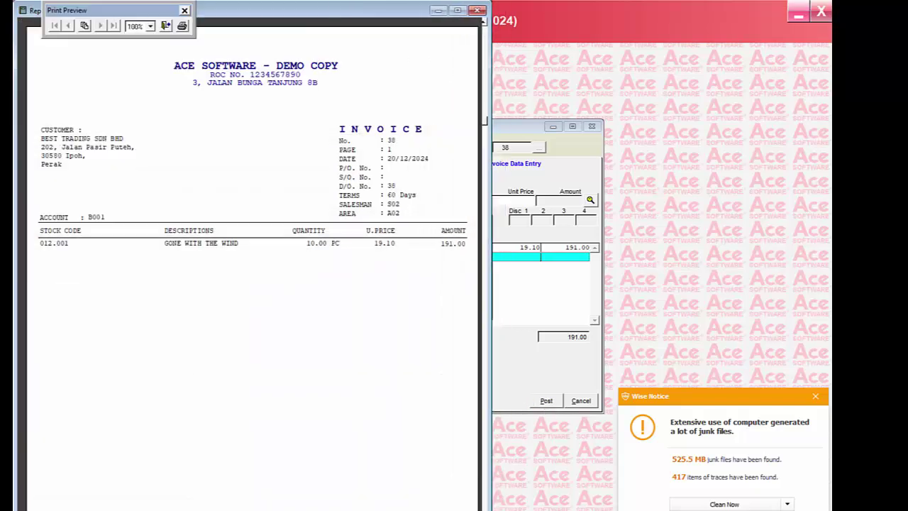
scroll(439, 445, down, 3)
scroll(438, 444, up, 4)
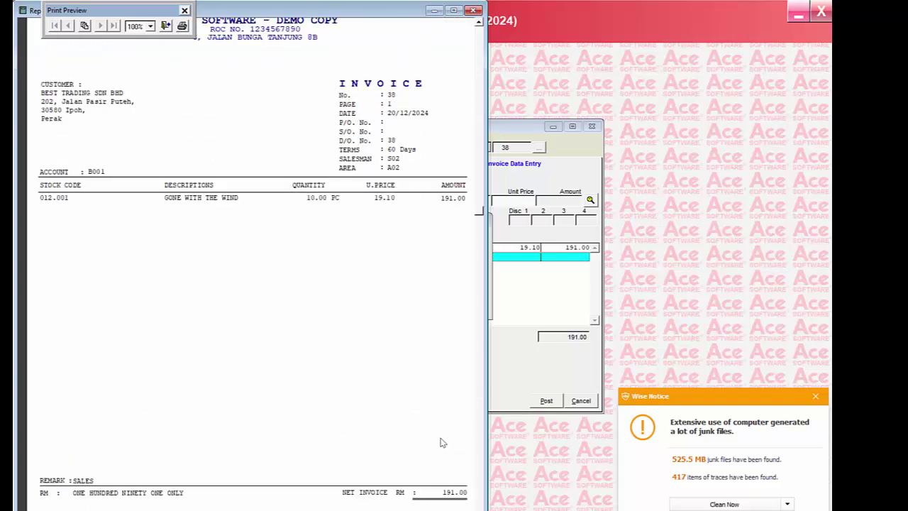
click(165, 26)
drag(365, 141, 510, 510)
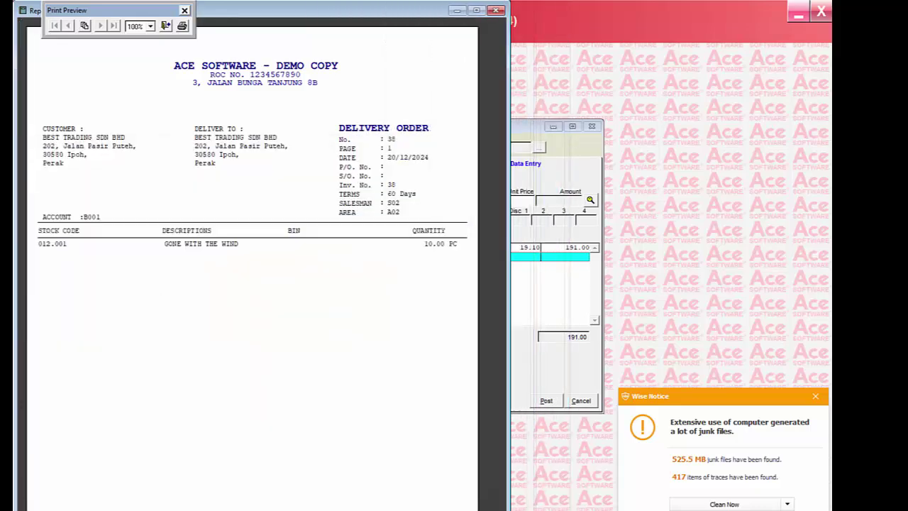
click(165, 25)
click(465, 305)
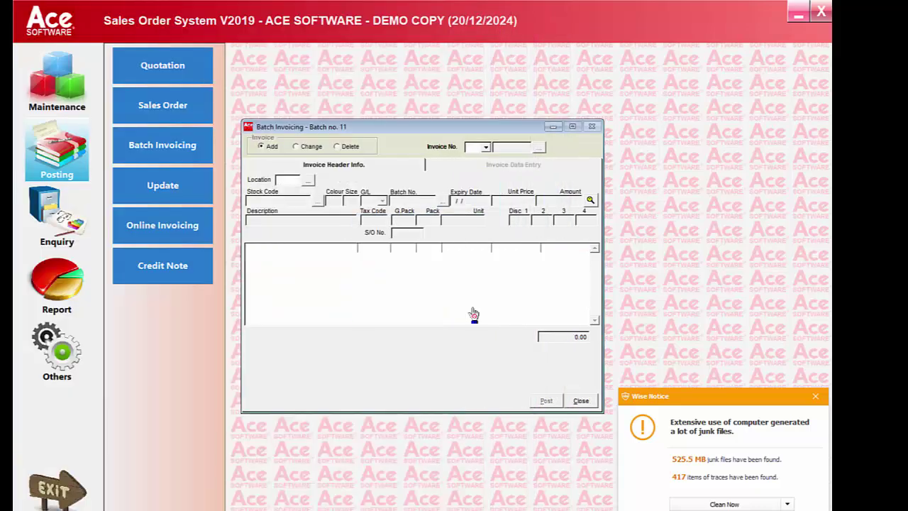
Update batch 11, marking and posting invoices 37 and 38
click(581, 402)
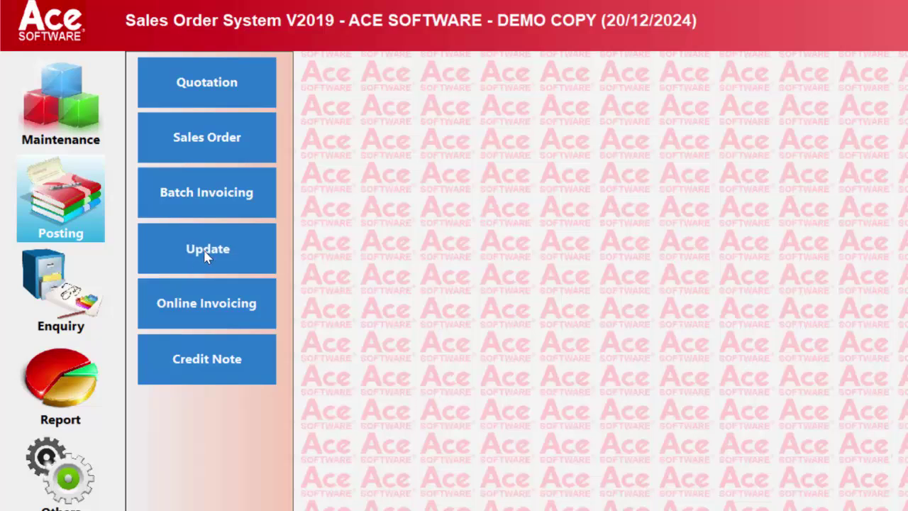
click(205, 252)
text(1)
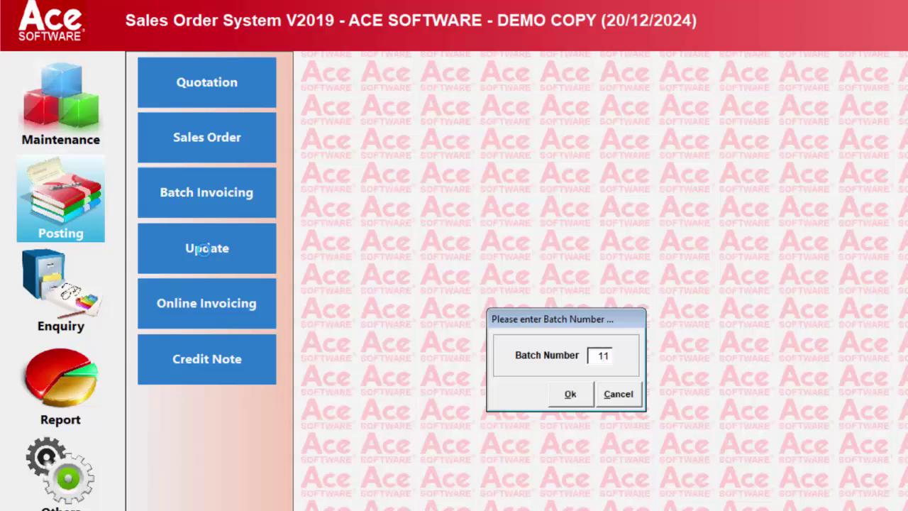
text(1)
key(Return)
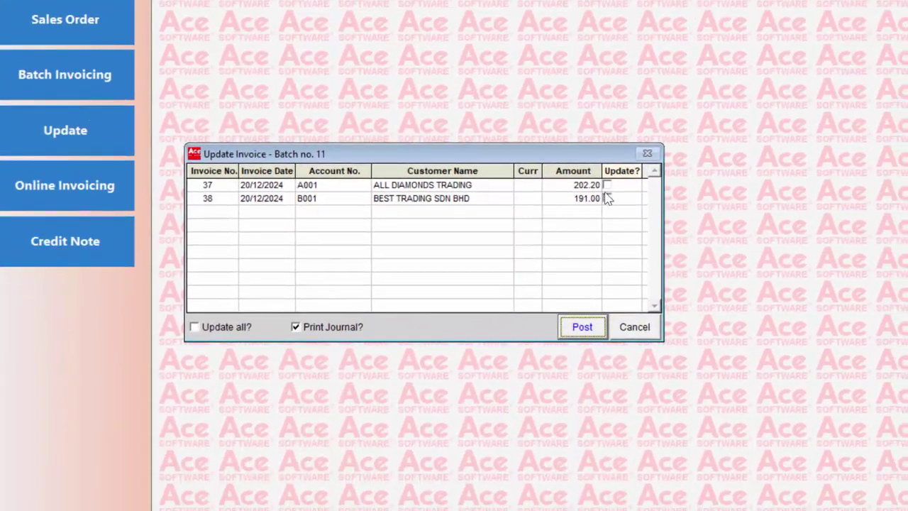
click(608, 185)
click(607, 199)
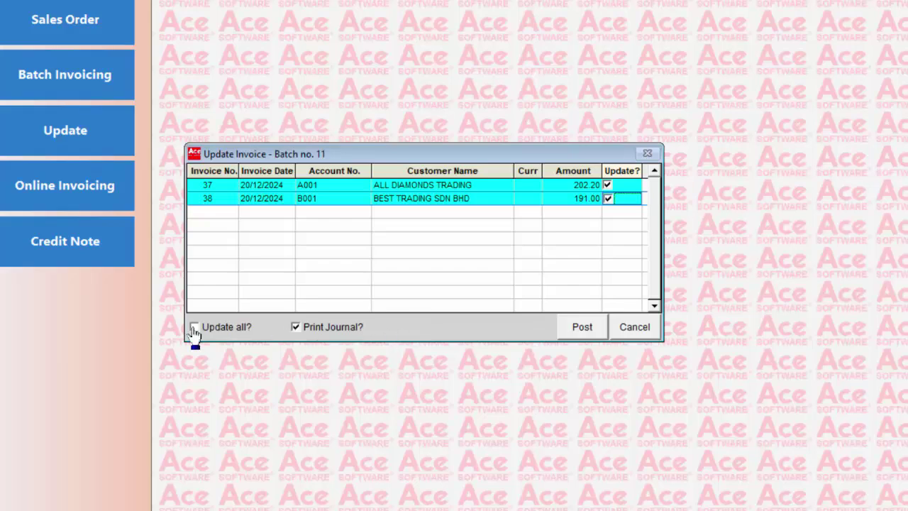
click(586, 335)
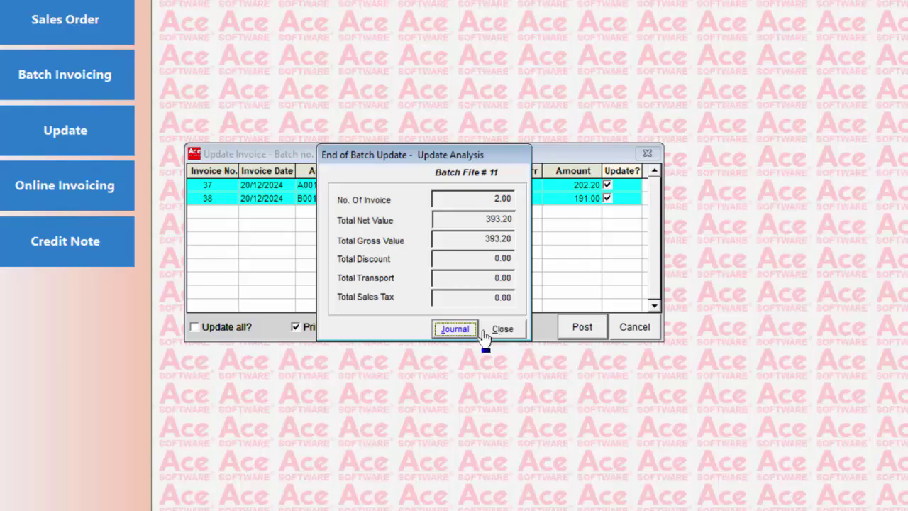
Review the enlarged invoice update journal, then close the journal and the update summary
click(475, 331)
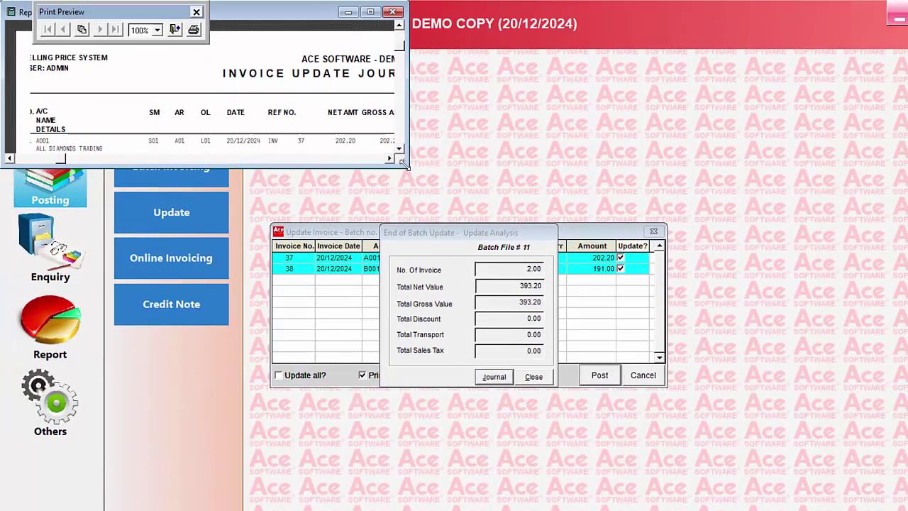
drag(403, 163, 716, 468)
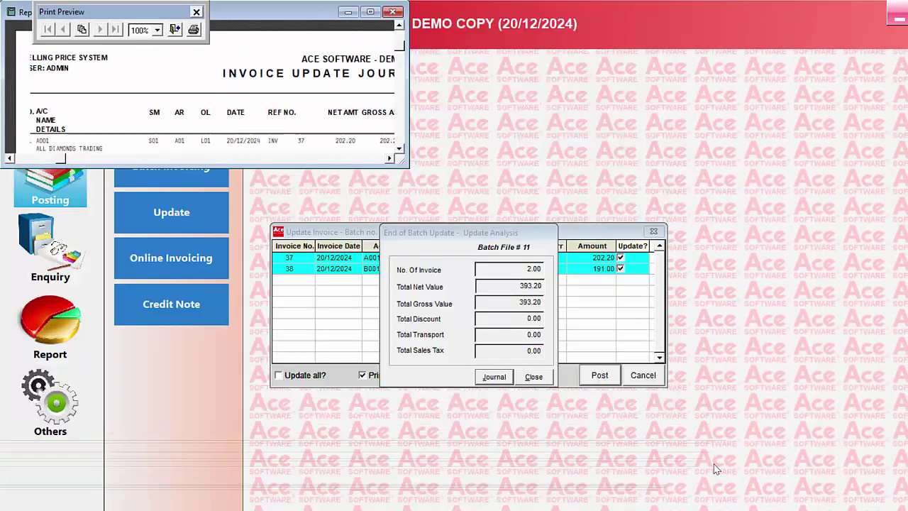
drag(402, 165, 720, 354)
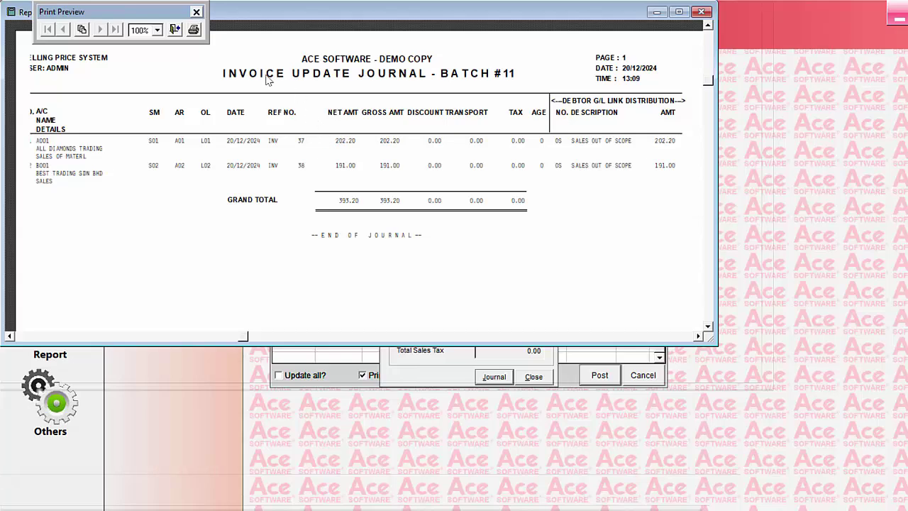
click(194, 29)
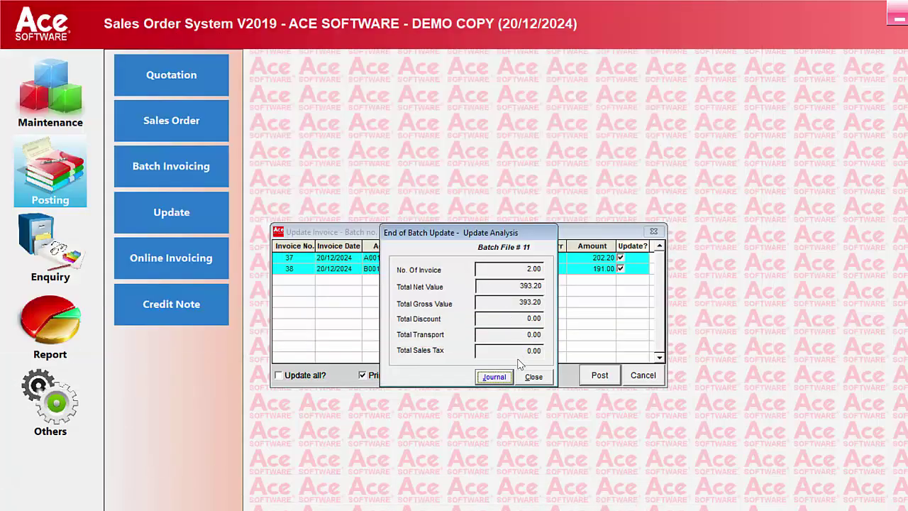
click(534, 377)
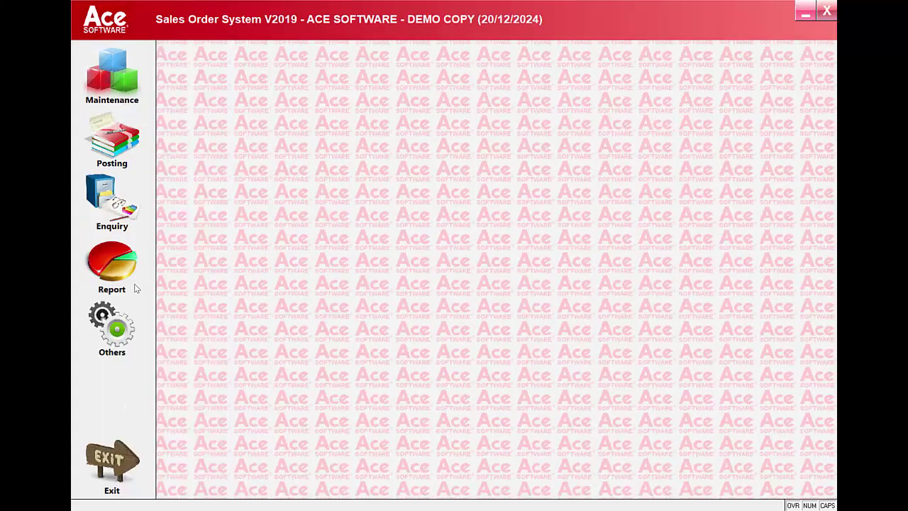
Open the invoice report with e-Invoice output selected and the emailed e-Invoice option off
click(122, 271)
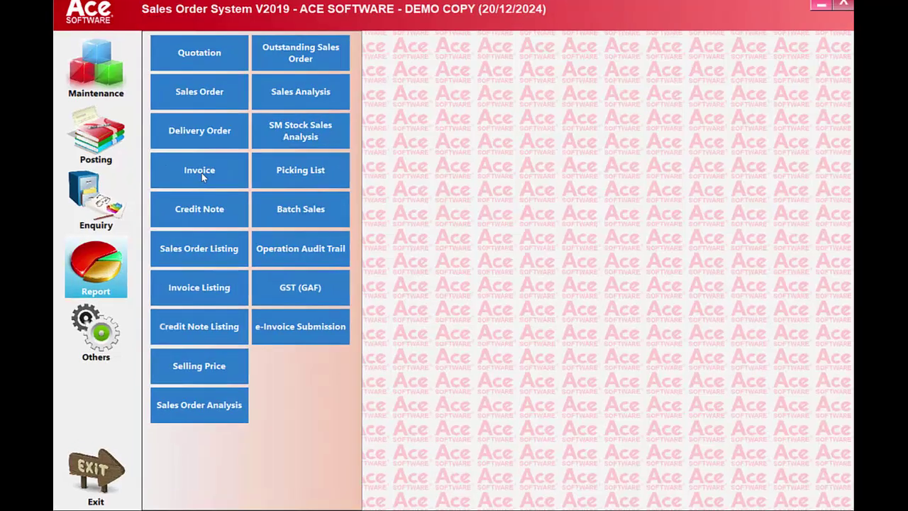
click(204, 174)
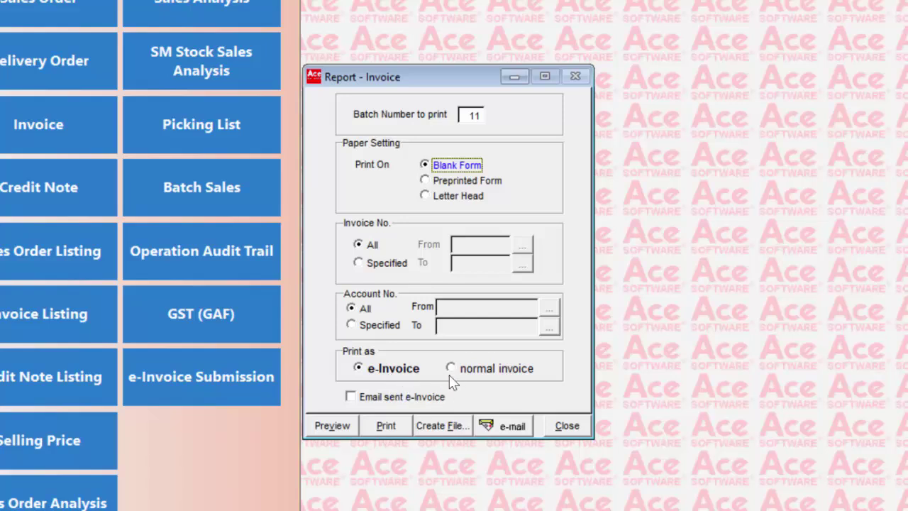
click(451, 370)
click(359, 368)
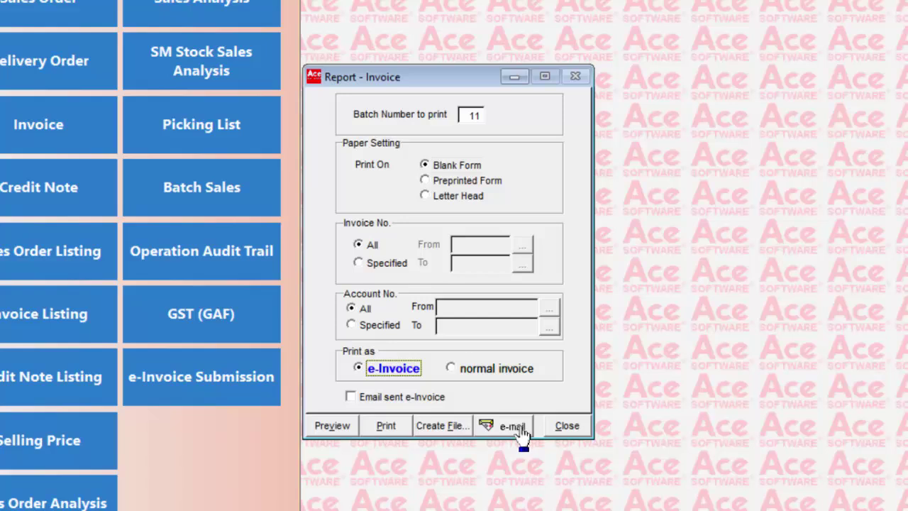
click(351, 397)
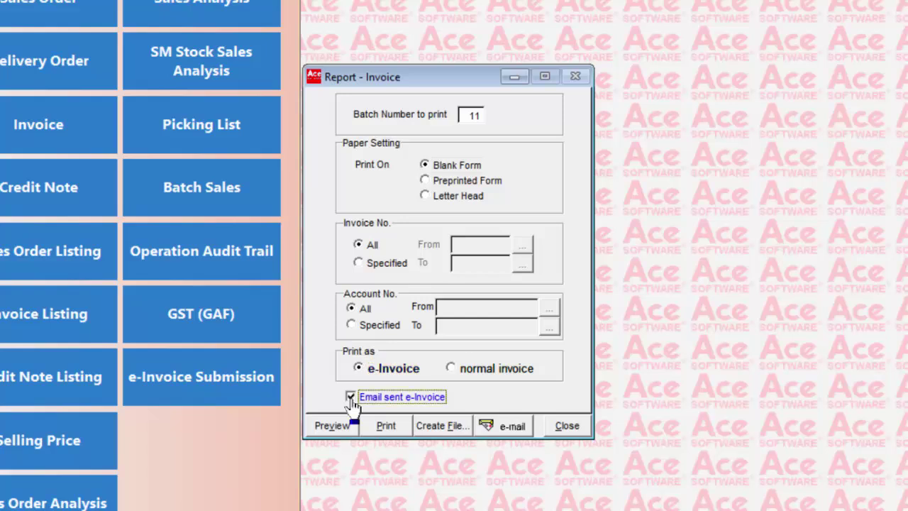
click(350, 398)
Restrict the report to specified invoice numbers 37 to 38
click(359, 264)
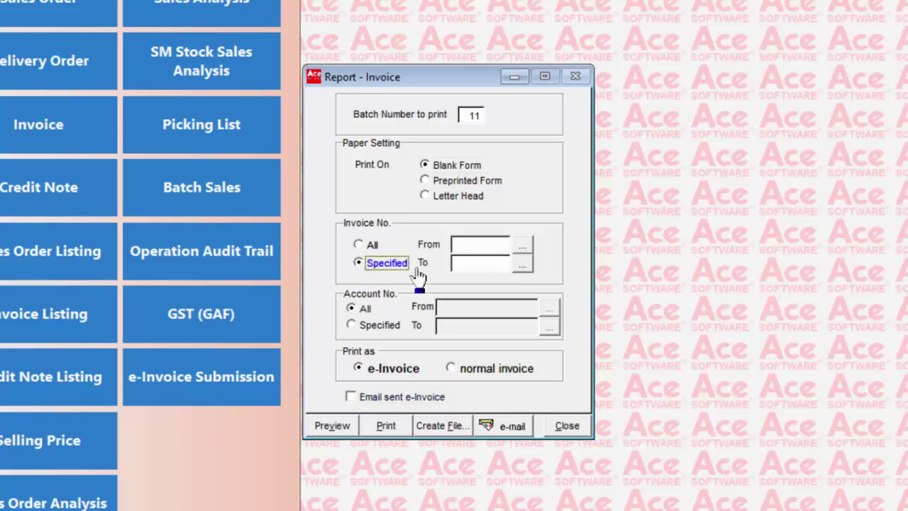
click(523, 245)
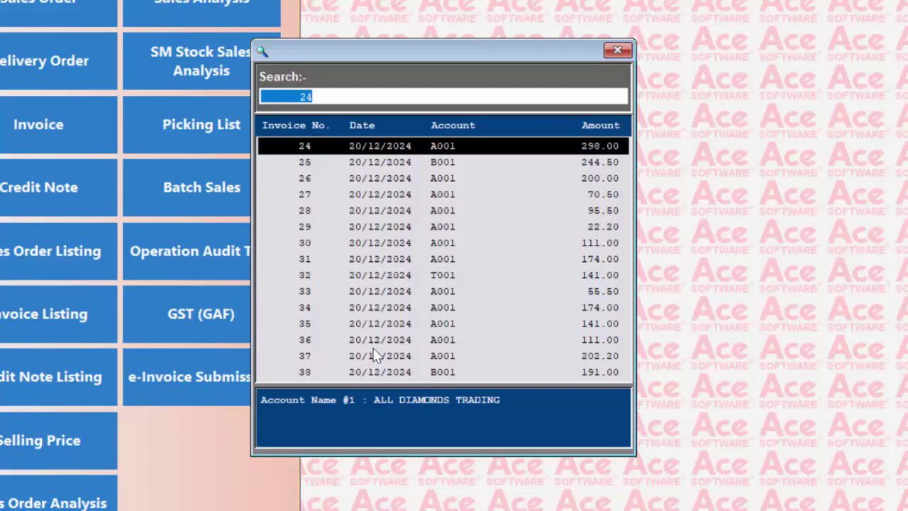
double_click(376, 355)
click(527, 274)
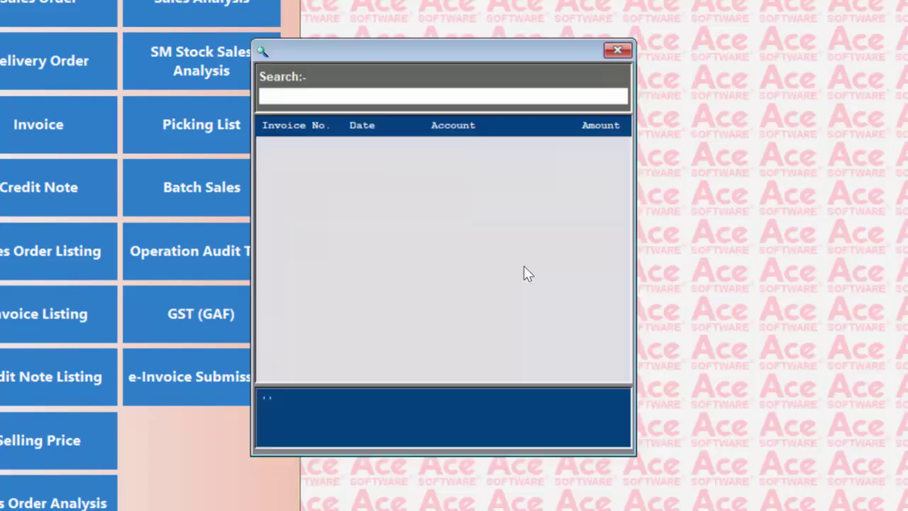
double_click(390, 372)
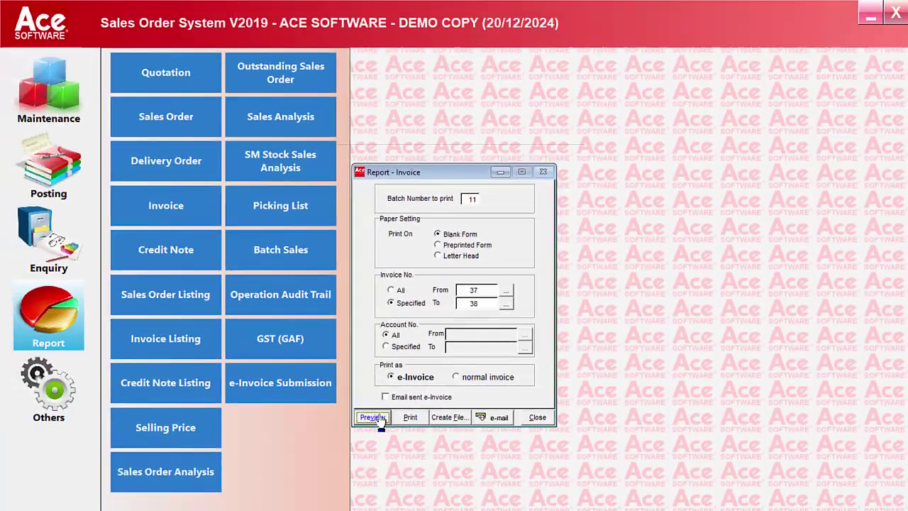
Preview e-Invoices 37 and 38 with their QR codes, jumping to the last page for invoice 38
click(372, 417)
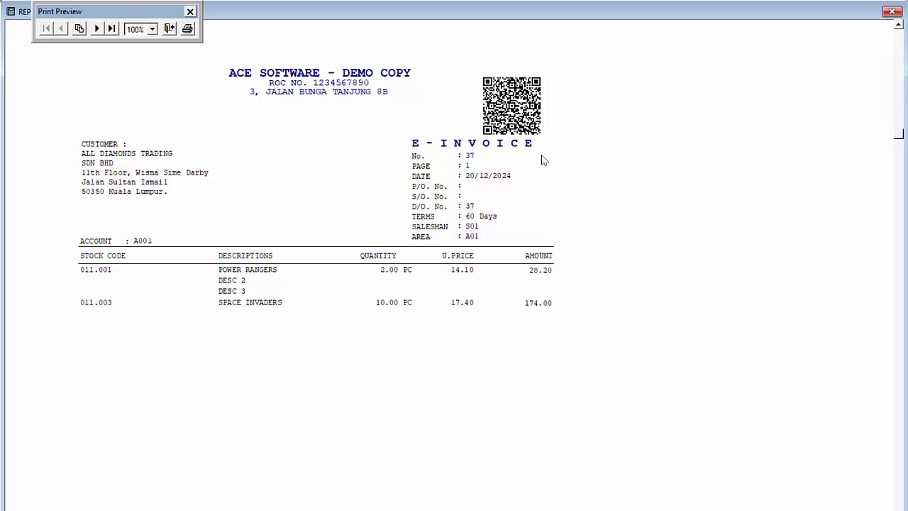
click(111, 29)
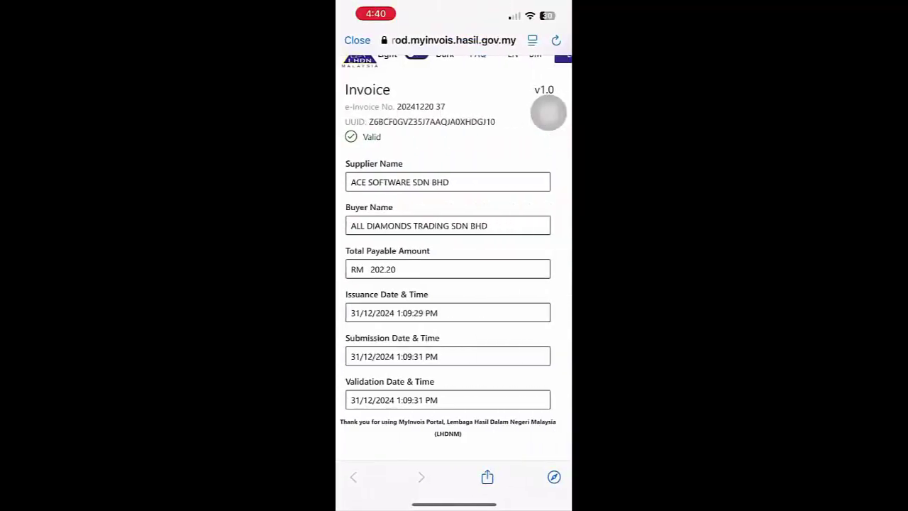
Scroll through the MyInvois validation pages showing e-Invoices 37 and 38 as Valid
scroll(454, 284, down, 2)
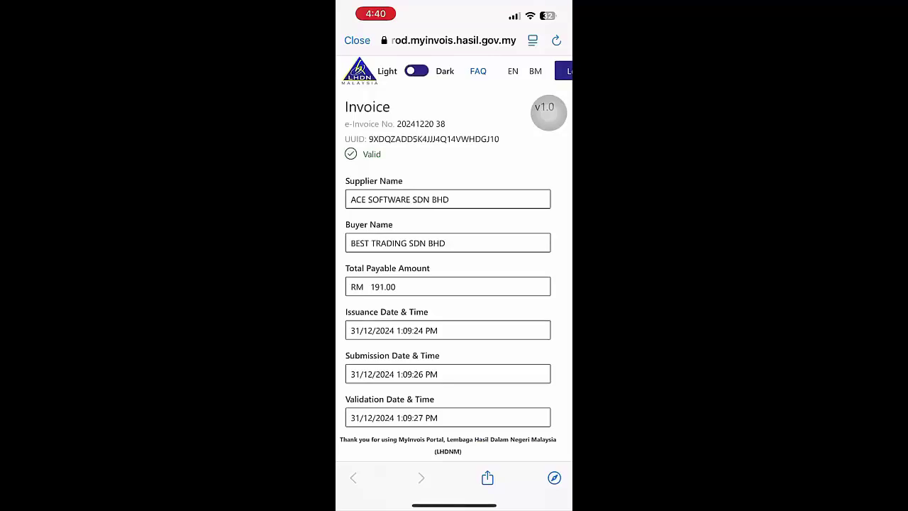
scroll(454, 284, down, 2)
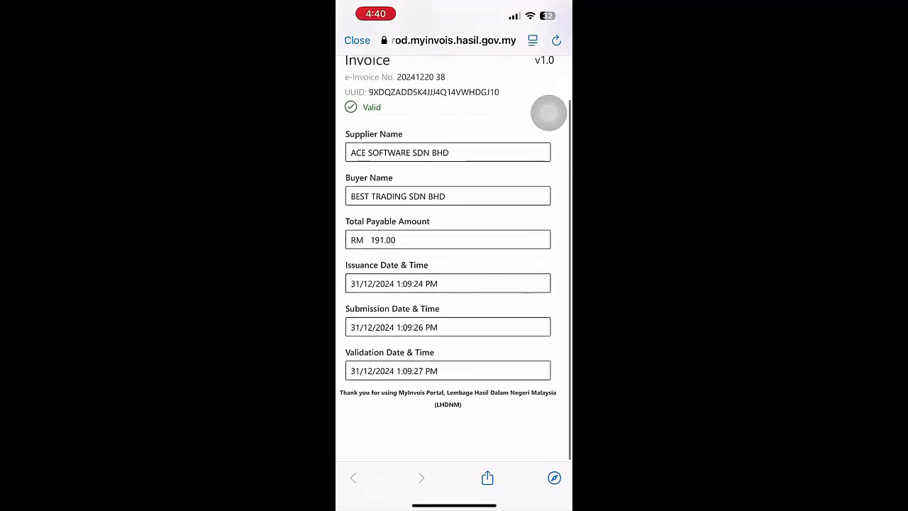
scroll(454, 284, down, 1)
scroll(454, 284, up, 2)
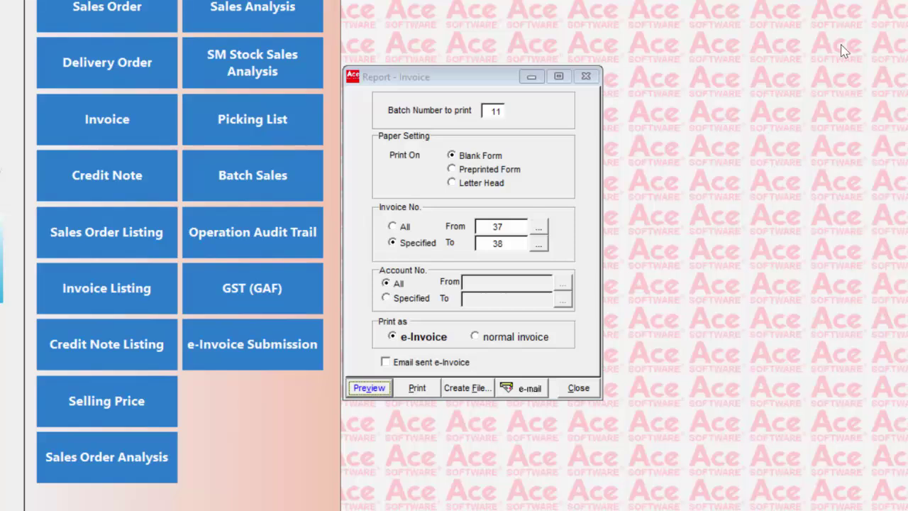
E-mail all batch 11 e-Invoices to customers with Invoice No. set to All, then return to Posting
click(394, 227)
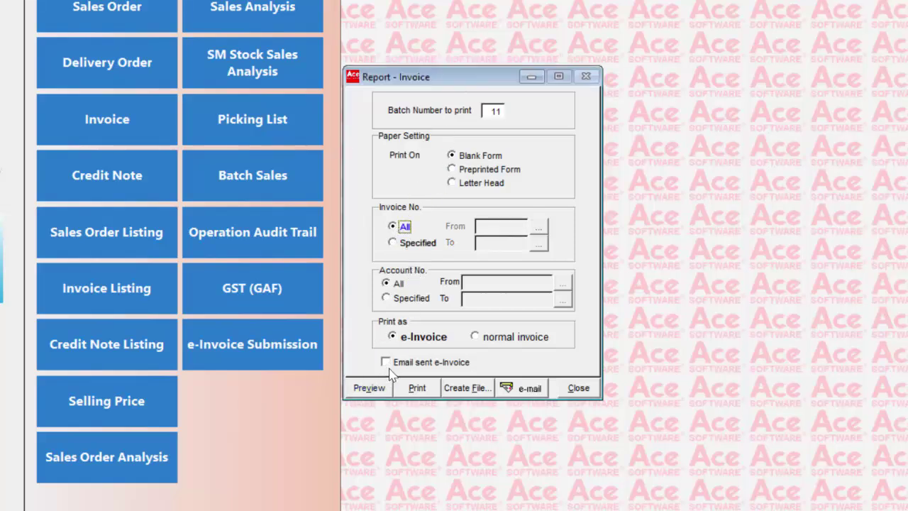
click(528, 395)
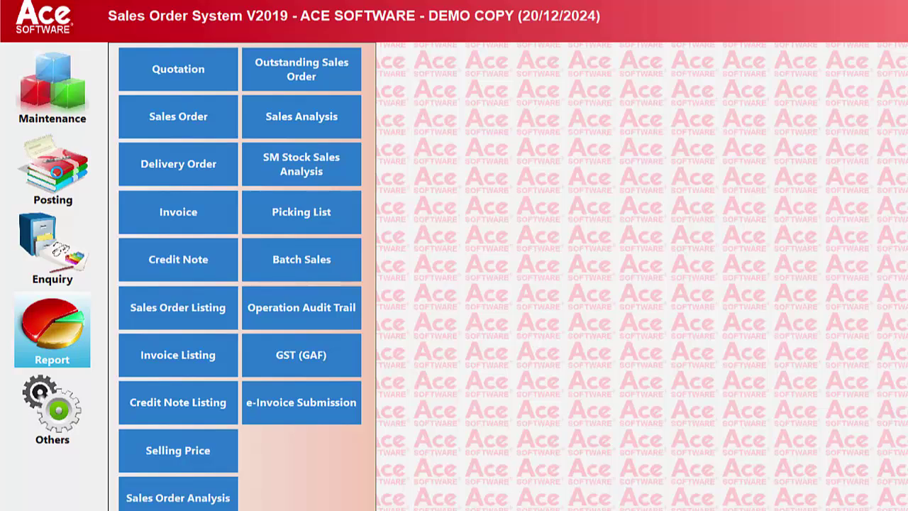
click(56, 169)
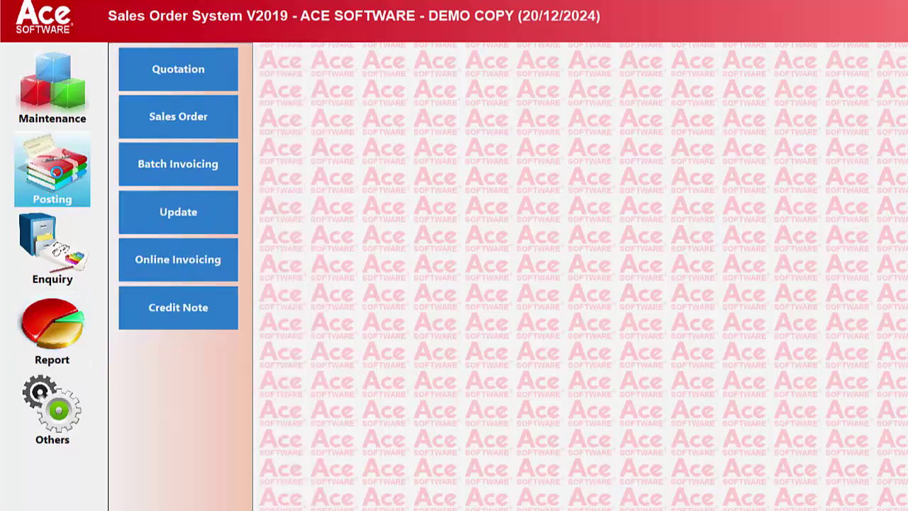
click(217, 167)
text(11)
key(Return)
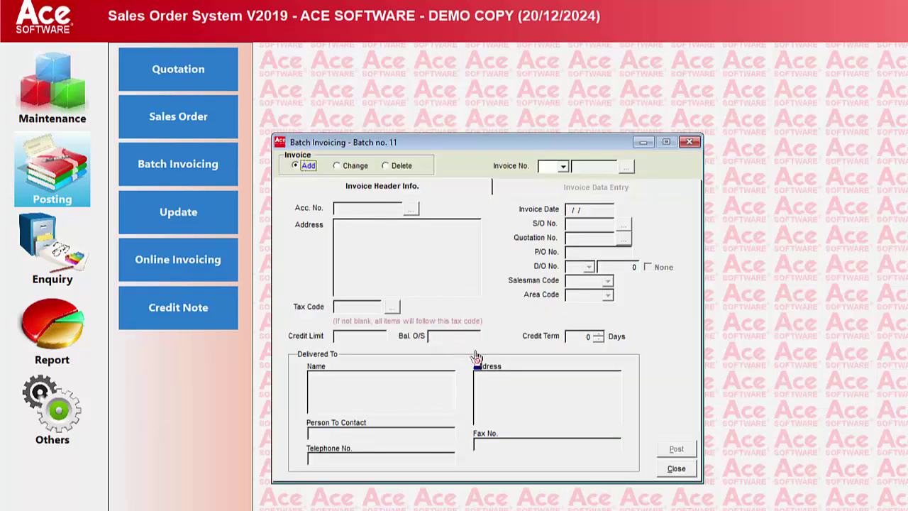
click(677, 470)
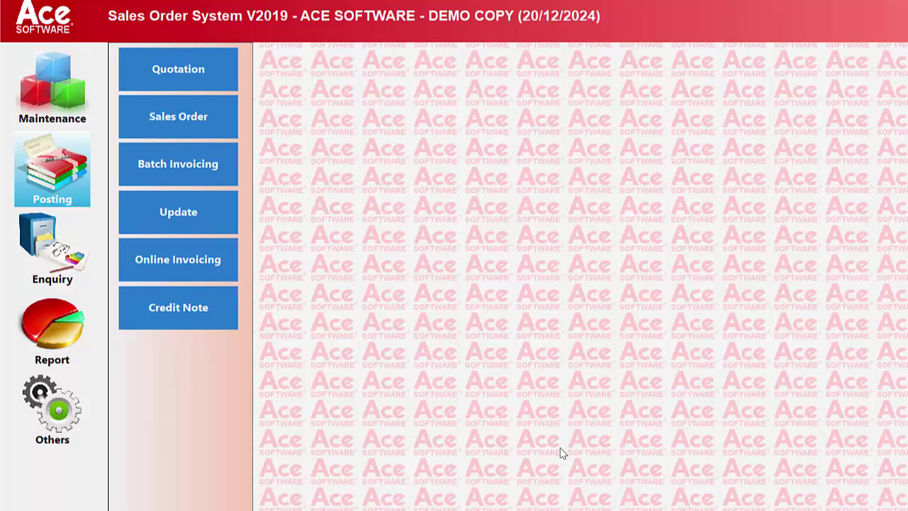
Start an online invoice in batch 11 for account B001, overriding the credit-limit warning with the password
click(188, 263)
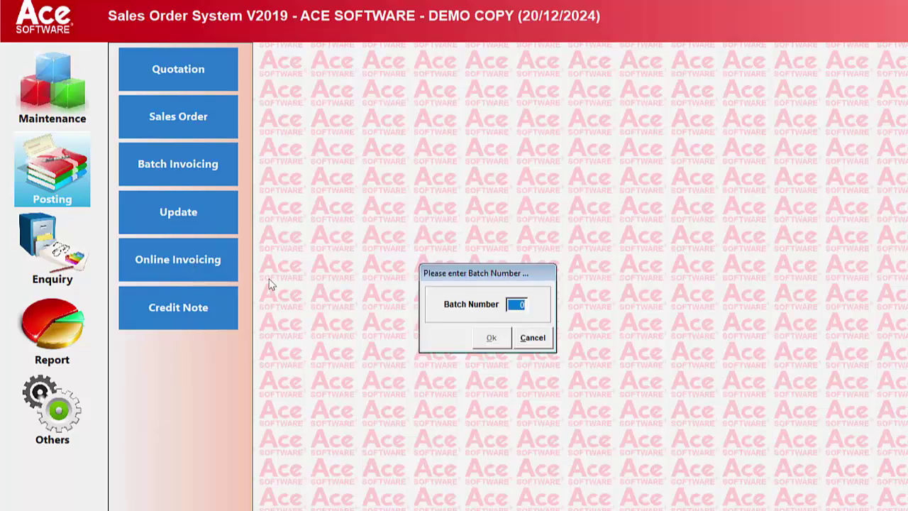
text(11)
key(Return)
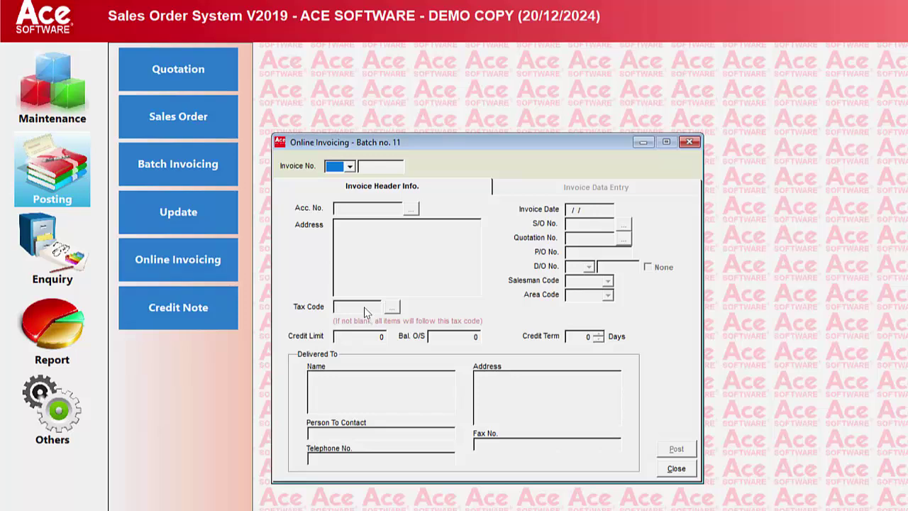
key(Return)
key(Return)
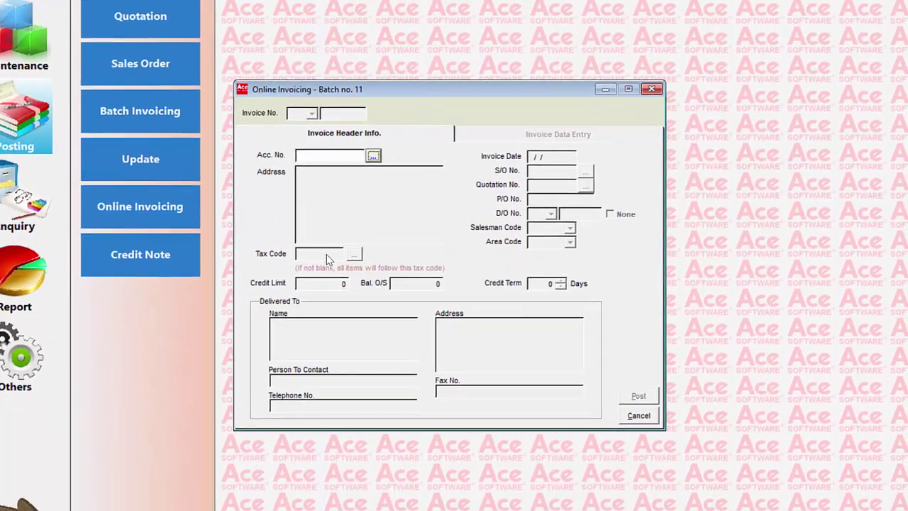
key(Return)
key(Return)
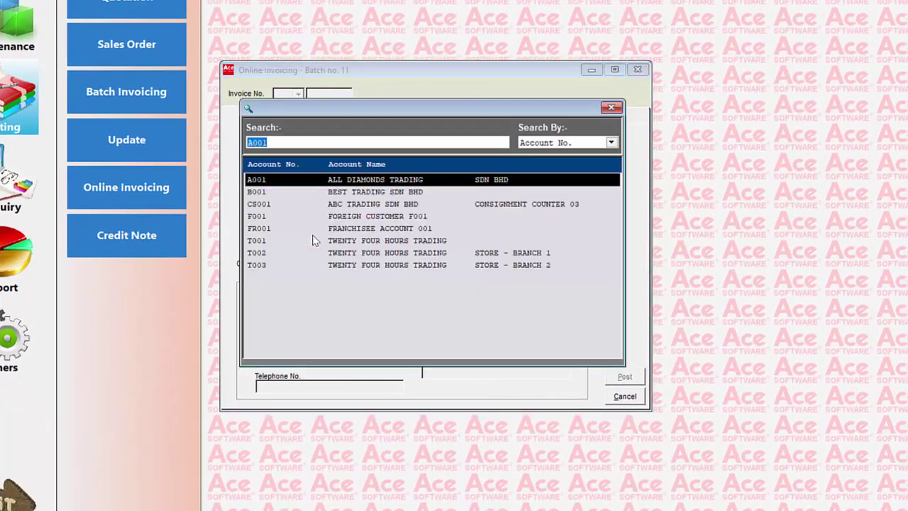
key(Down)
key(Return)
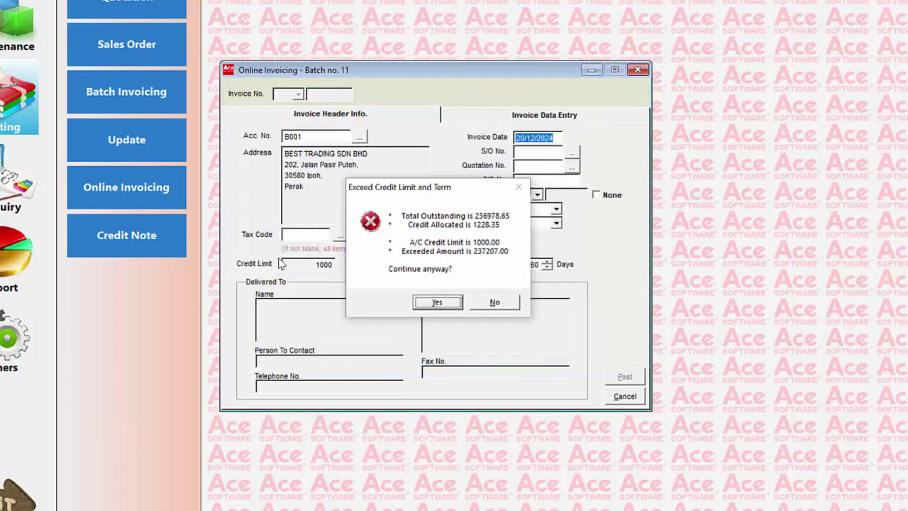
click(437, 301)
text(***)
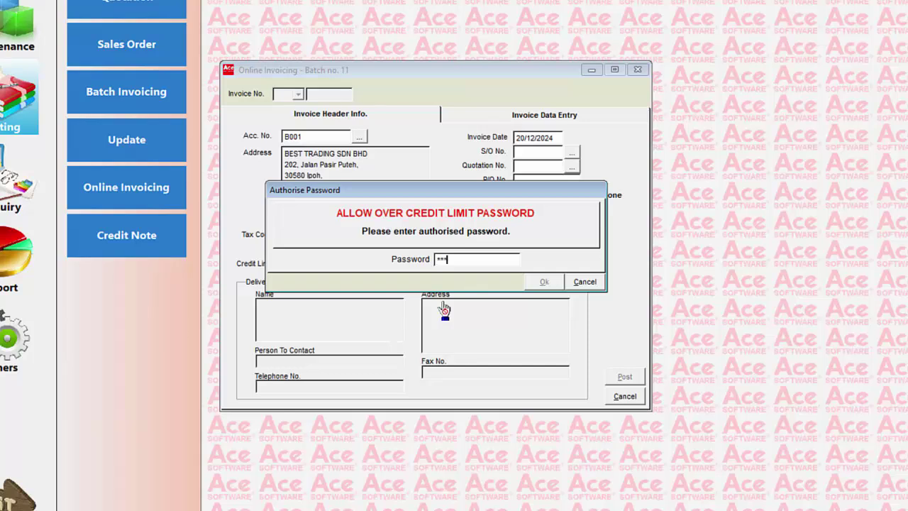
key(Return)
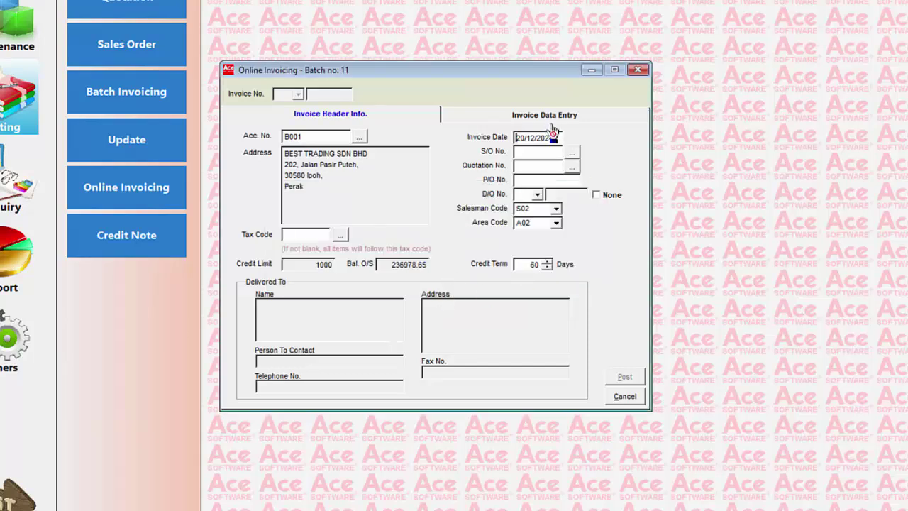
Add 10 units of stock 011.001 at 14.10 and post invoice 39 with SALES
click(554, 117)
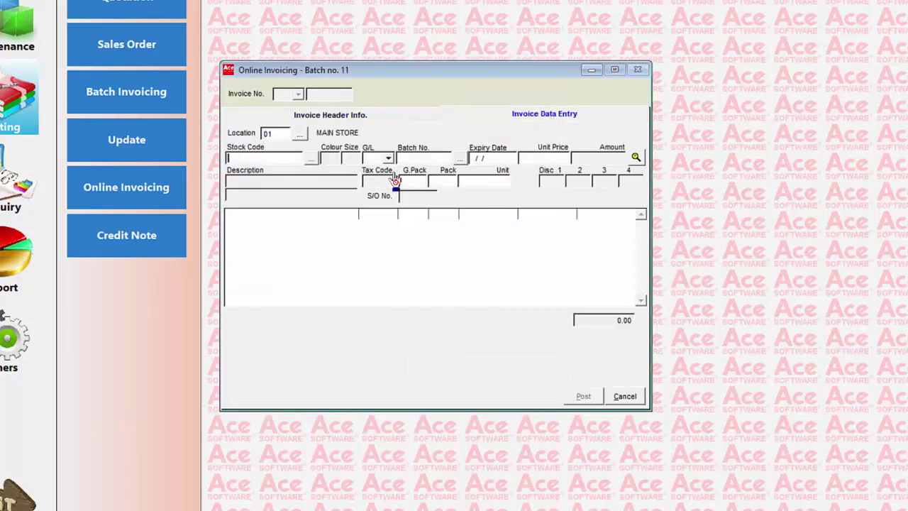
text(011.001)
key(Return)
text(10)
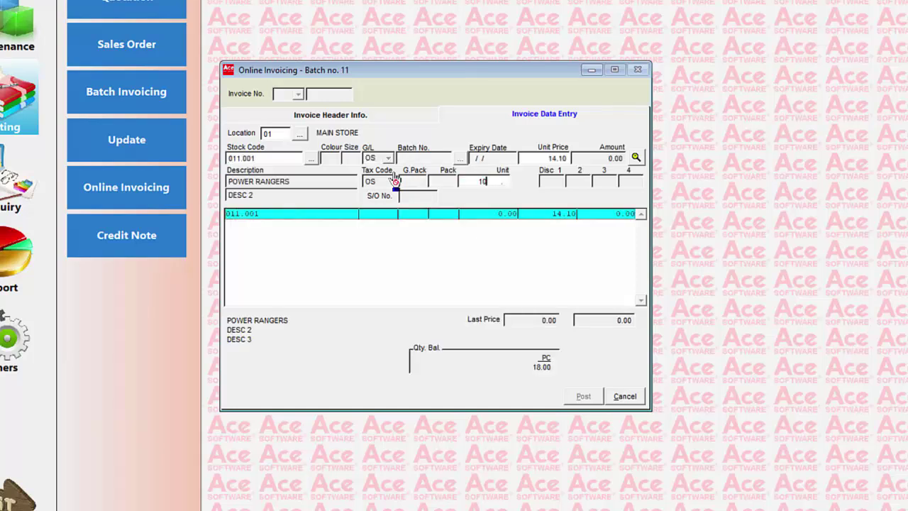
key(Return)
key(Return)
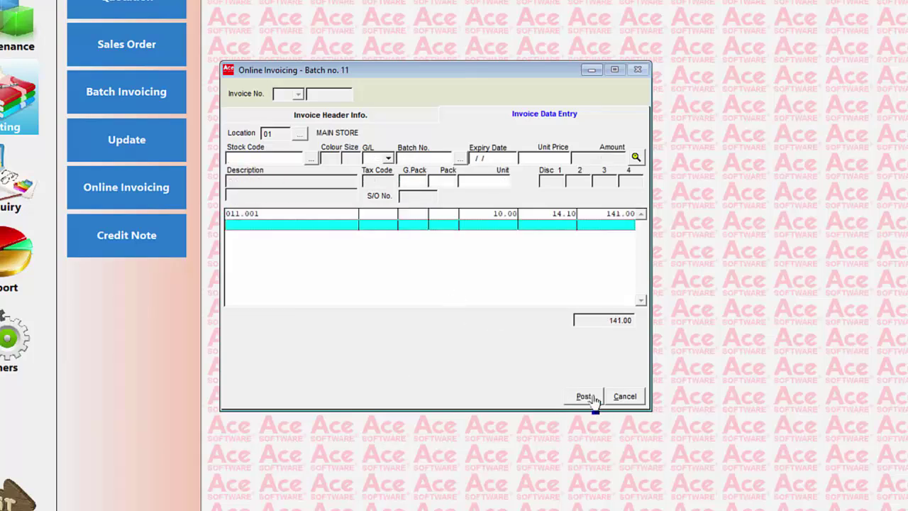
click(589, 400)
text(SALES)
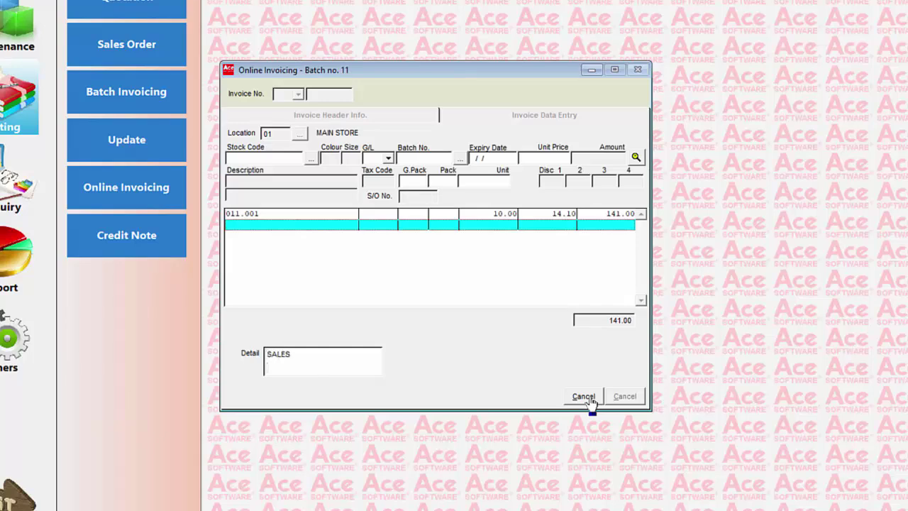
click(589, 398)
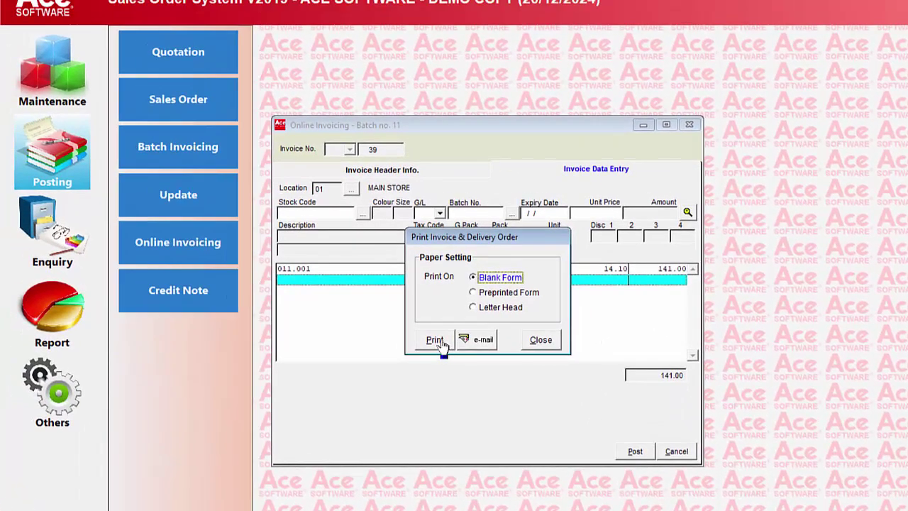
Print invoice 39 on blank form, then preview the Invoice report for specified invoice 39
click(440, 342)
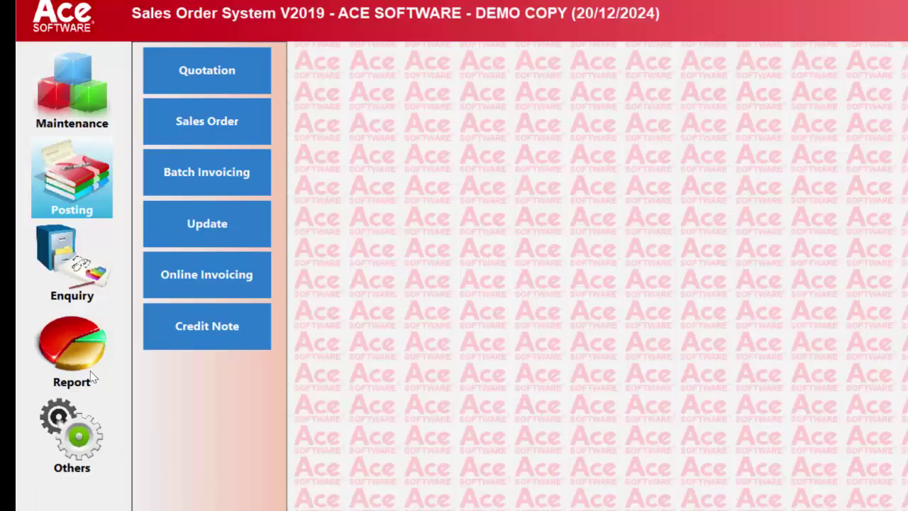
click(83, 351)
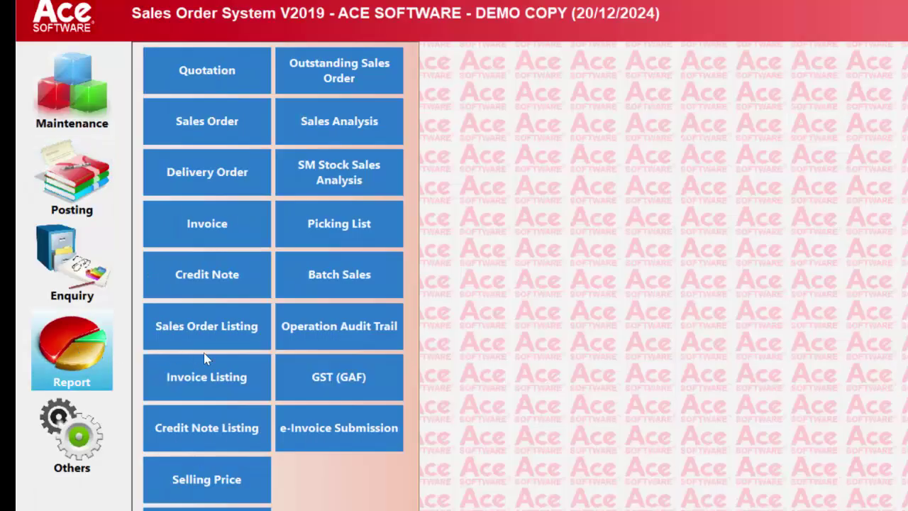
click(209, 224)
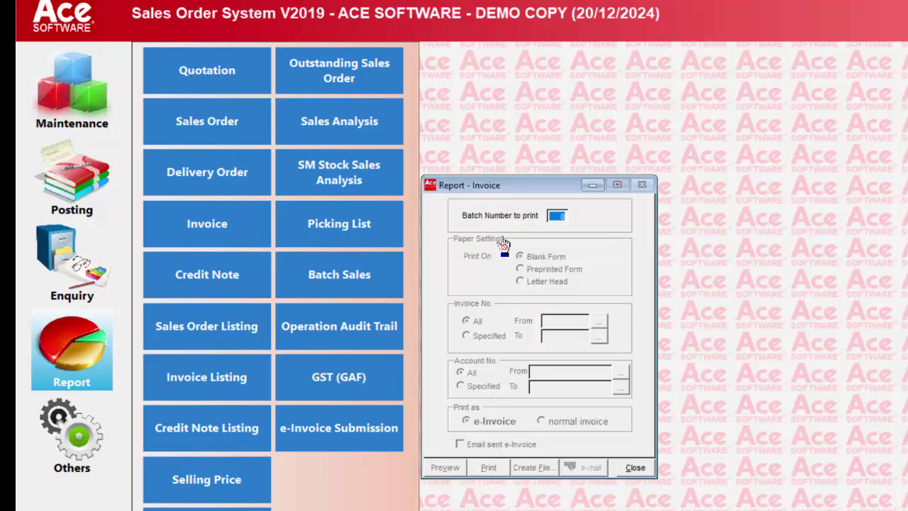
click(492, 338)
click(598, 325)
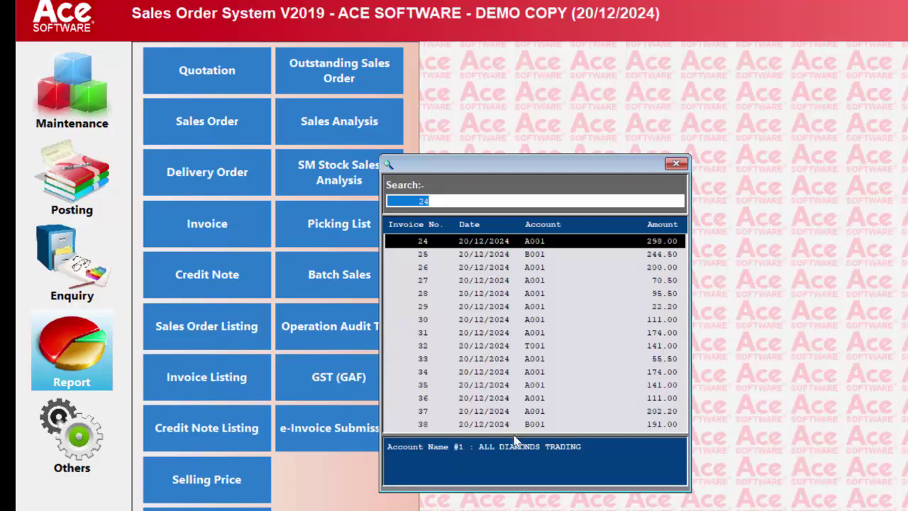
scroll(525, 424, down, 15)
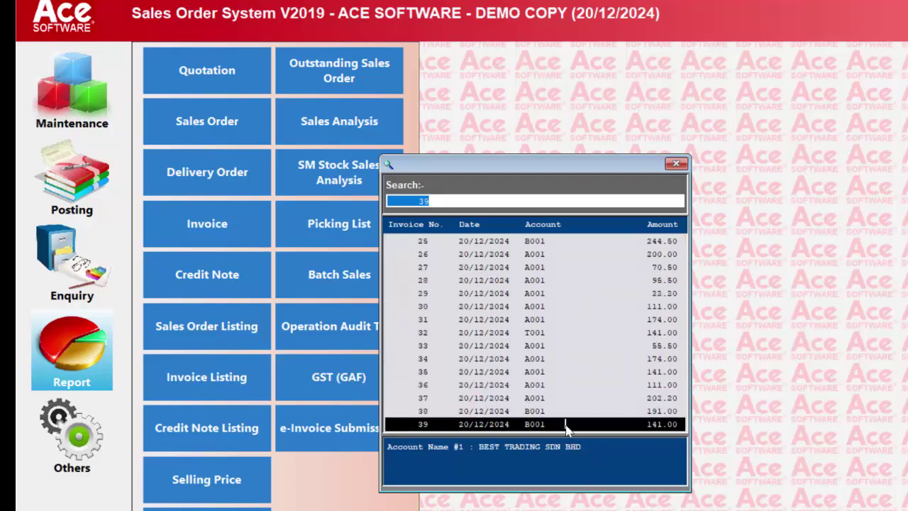
double_click(567, 424)
click(444, 467)
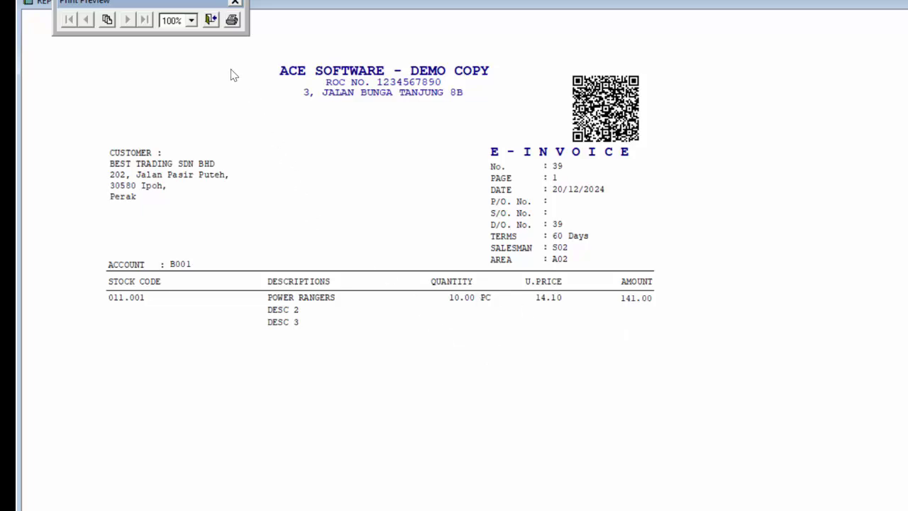
click(211, 22)
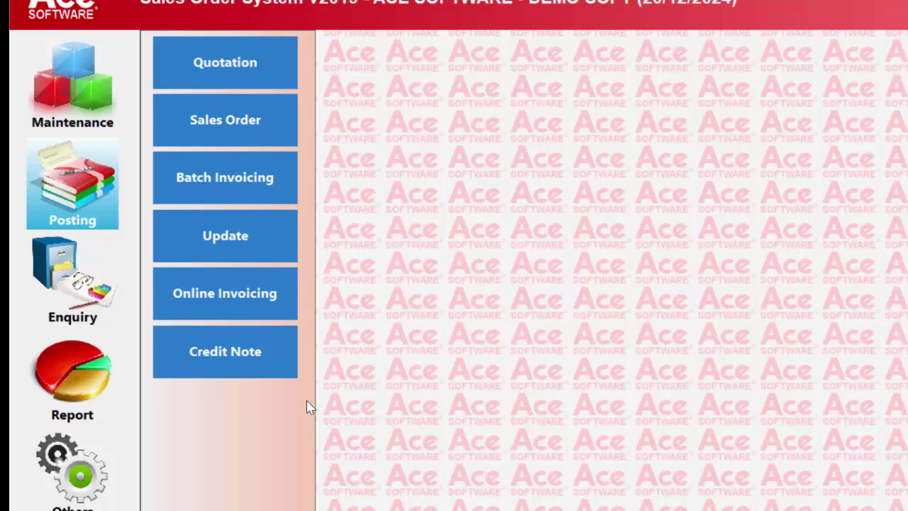
Open a new Credit Note entry form, entering the access password
click(243, 351)
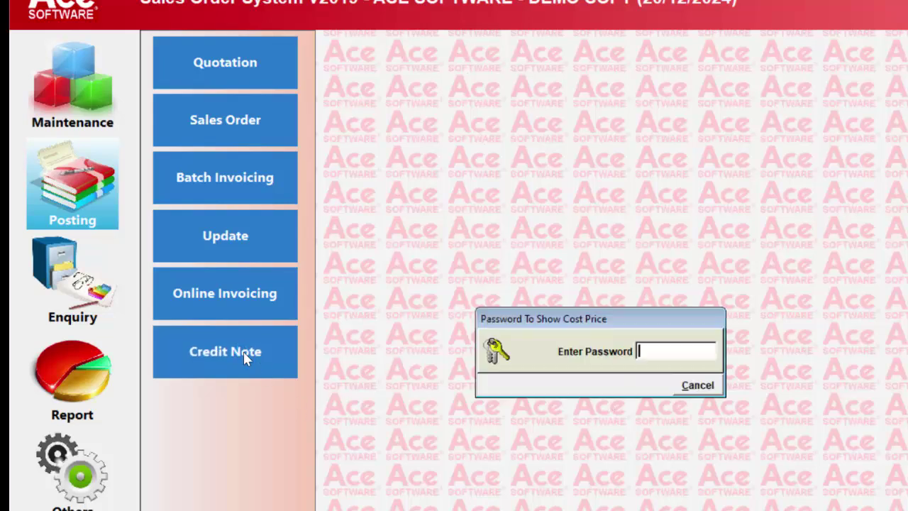
text(***)
key(Return)
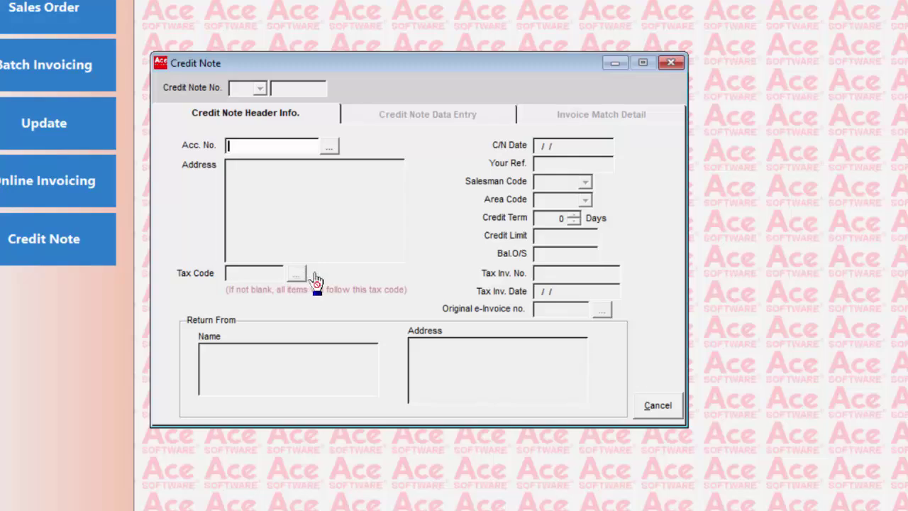
Set the credit note's account to A001 and its original e-Invoice to 40
click(330, 150)
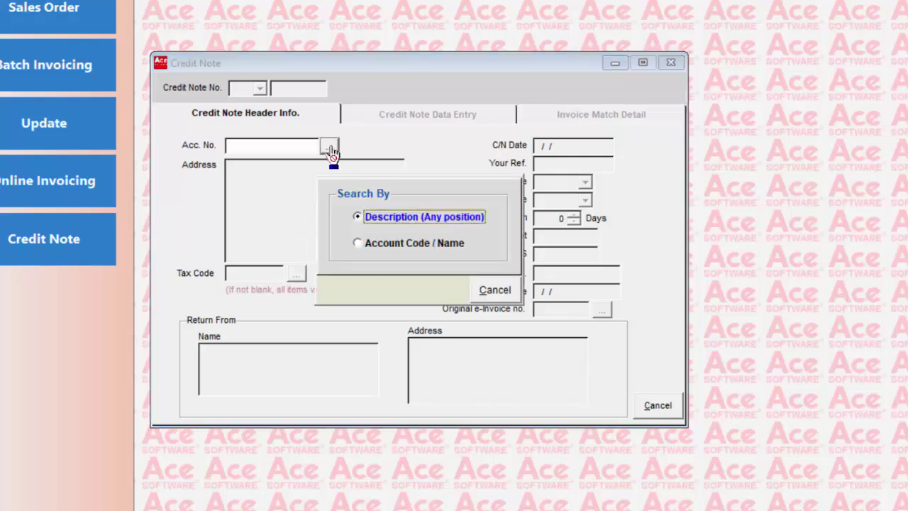
key(Return)
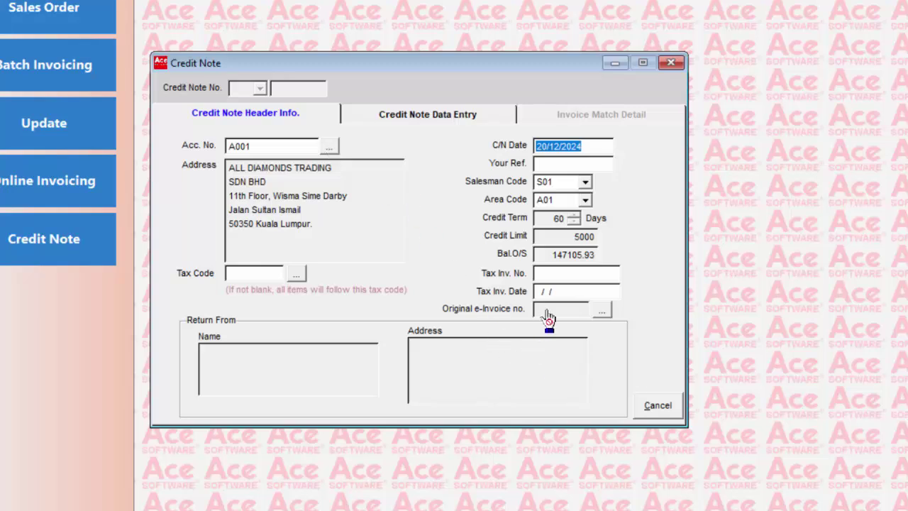
click(601, 311)
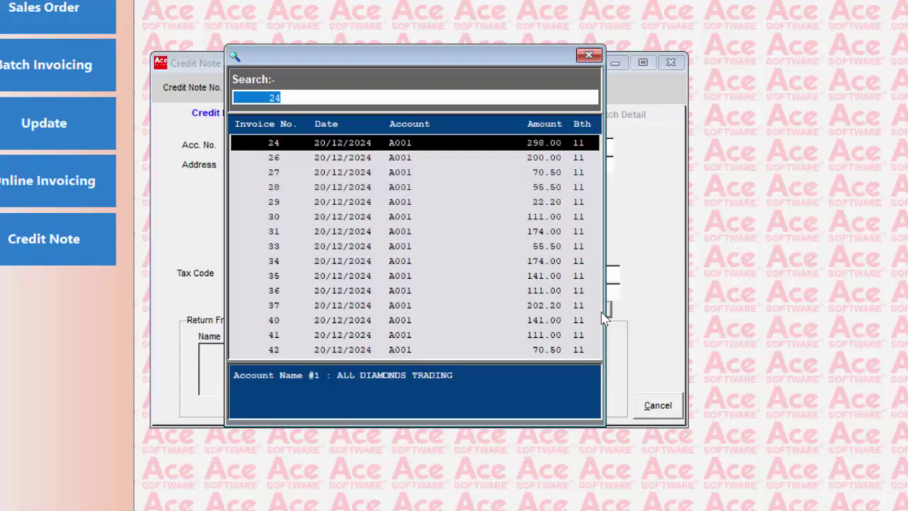
key(Down)
key(Down)
key(Down)
key(Down)
key(Down)
key(Down)
key(Down)
key(Down)
key(Down)
key(Down)
key(Down)
key(Down)
key(Down)
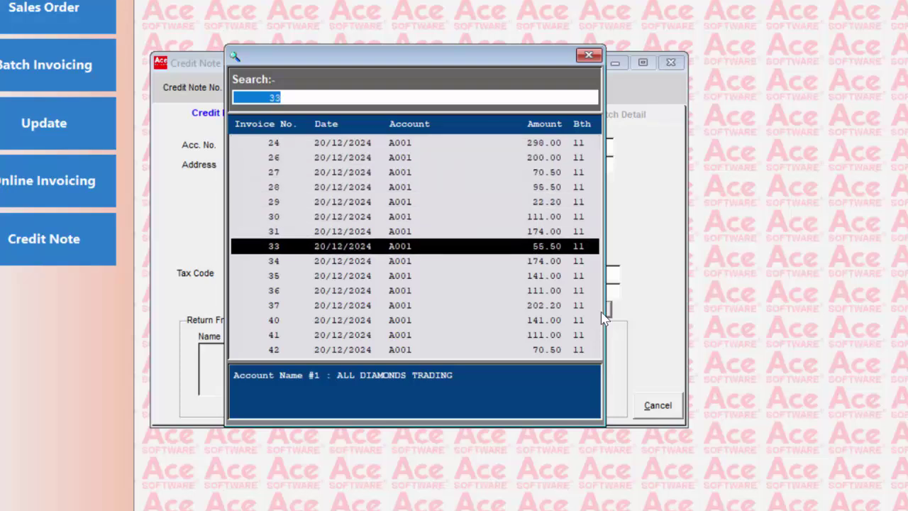
key(Down)
key(Down)
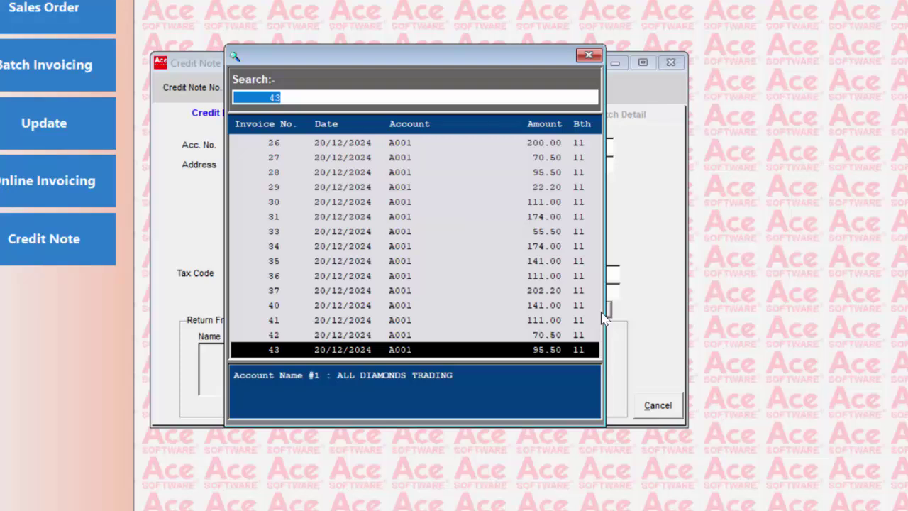
key(Up)
key(Up)
key(Up)
key(Up)
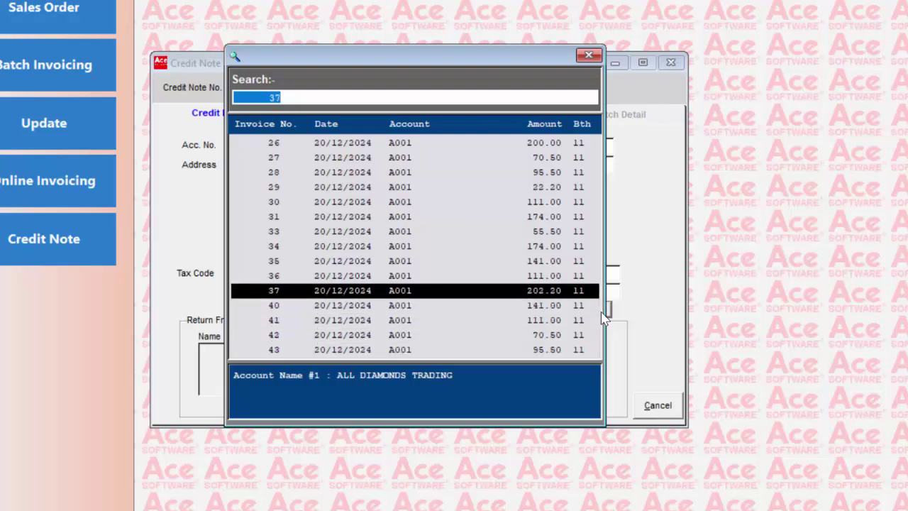
key(Down)
key(Down)
key(Up)
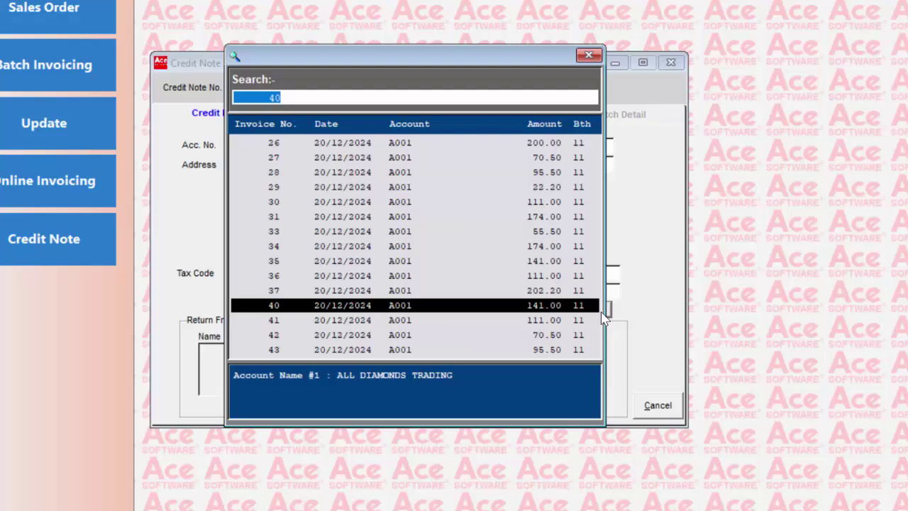
key(Return)
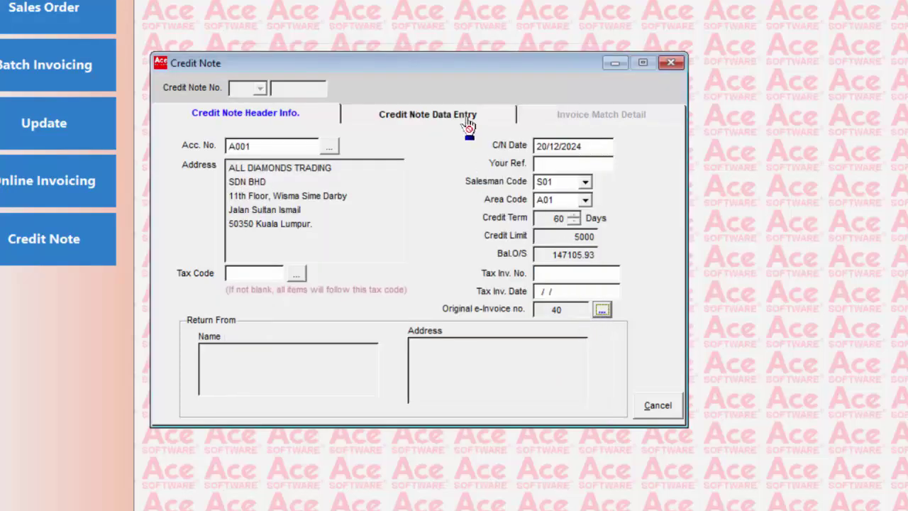
Add a line from location 01: 2 × 011.001 POWER RANGERS at 14.10, totalling 28.20
click(467, 120)
text(01)
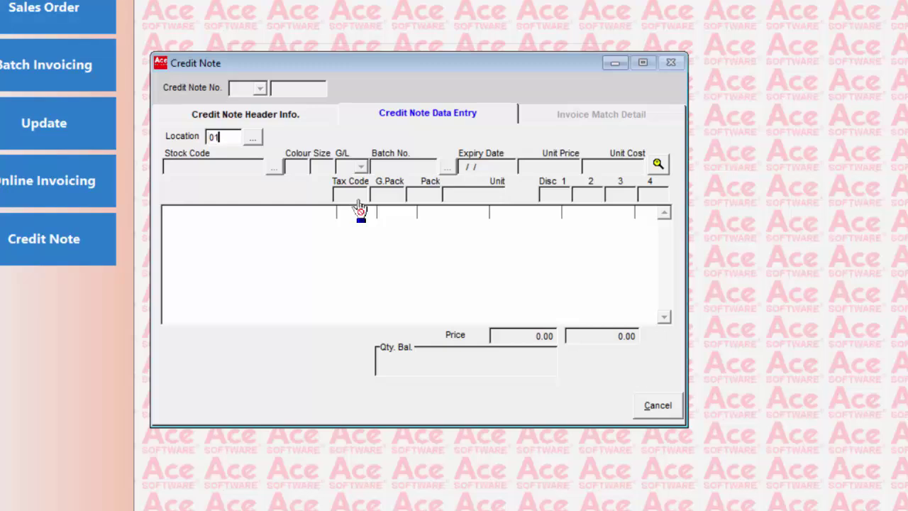
key(Return)
key(Return)
key(Return)
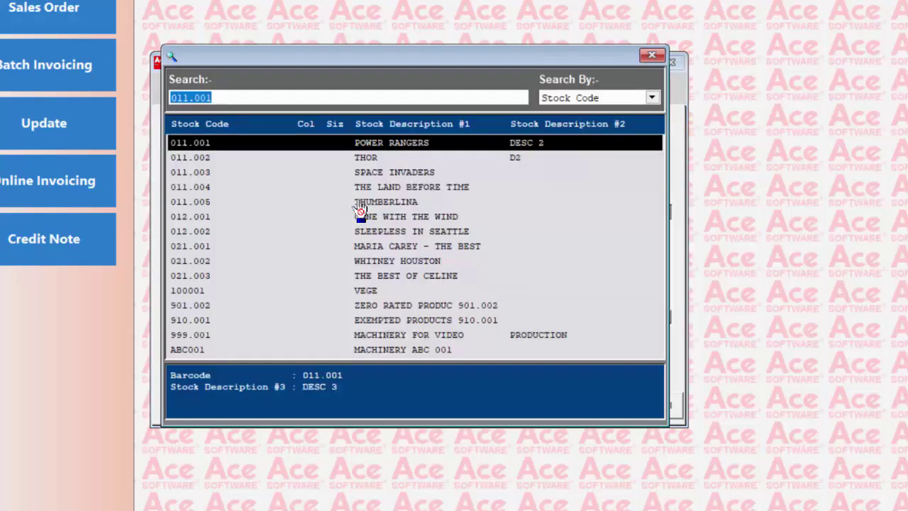
key(Return)
text(2)
key(Return)
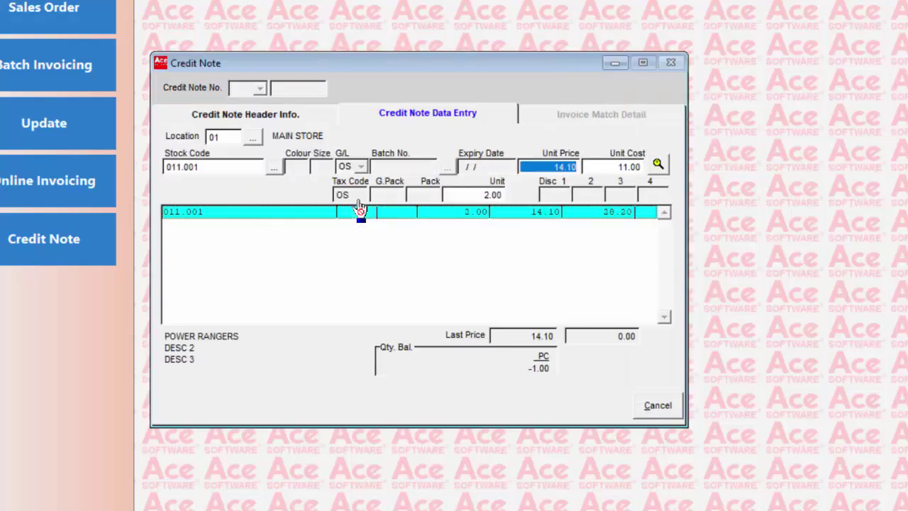
key(Return)
key(Return)
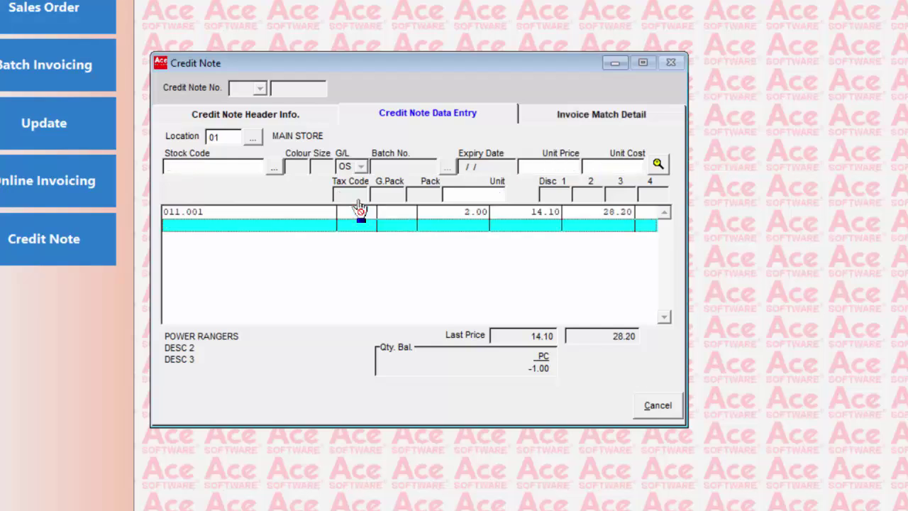
Match the credit note against invoice INV40 in Invoice Match Detail
click(597, 119)
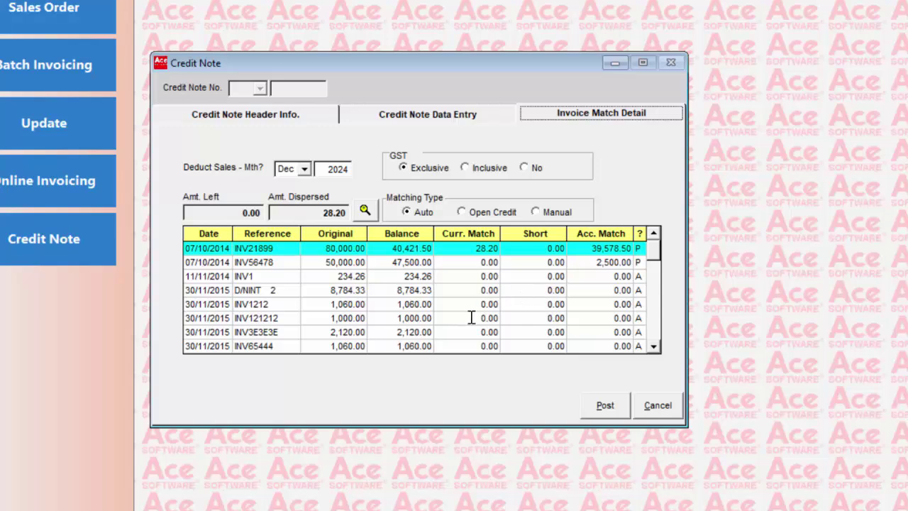
drag(654, 255, 654, 332)
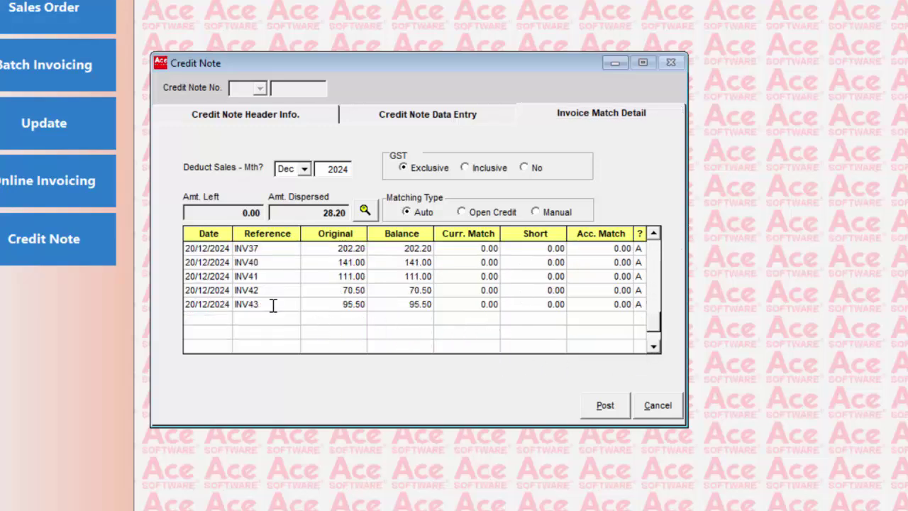
click(279, 265)
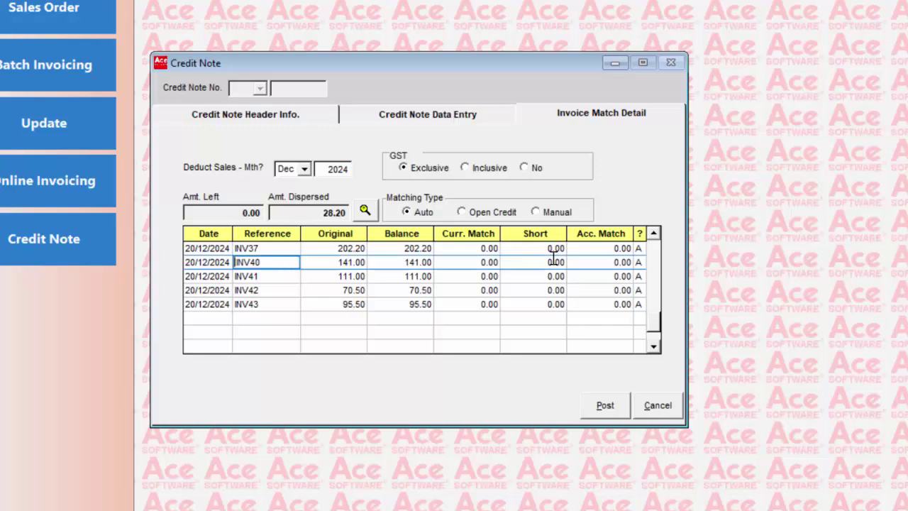
Post e-credit note 5 with reason DAMAGED and detail RETURN, then print it
click(609, 409)
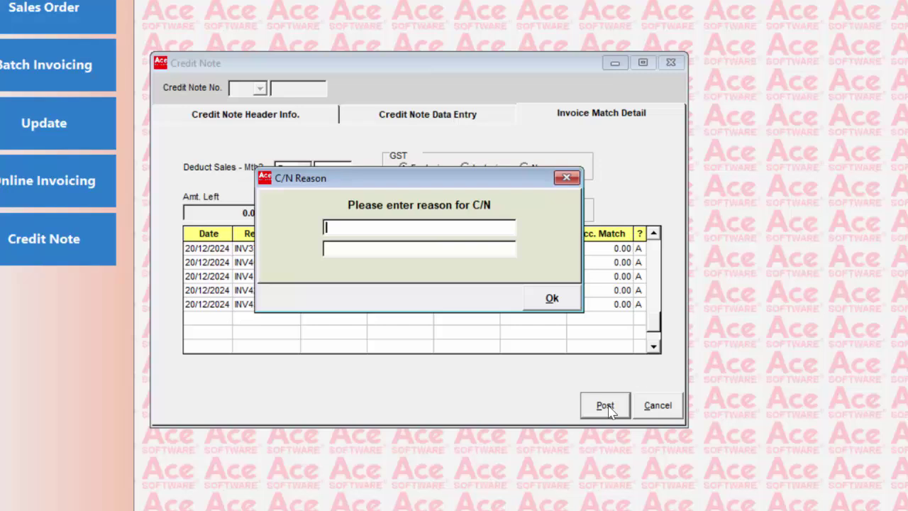
text(DAMAGED)
key(Return)
text(RETUR)
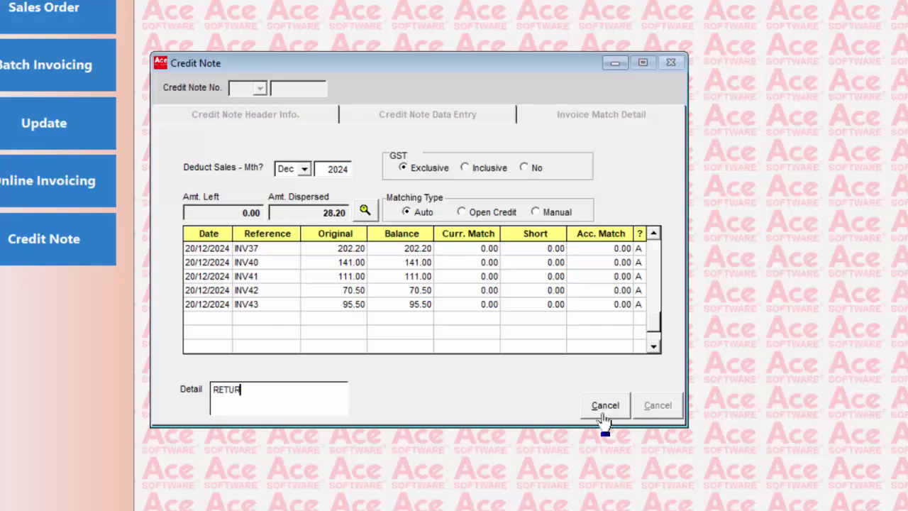
text(N)
click(603, 417)
click(357, 300)
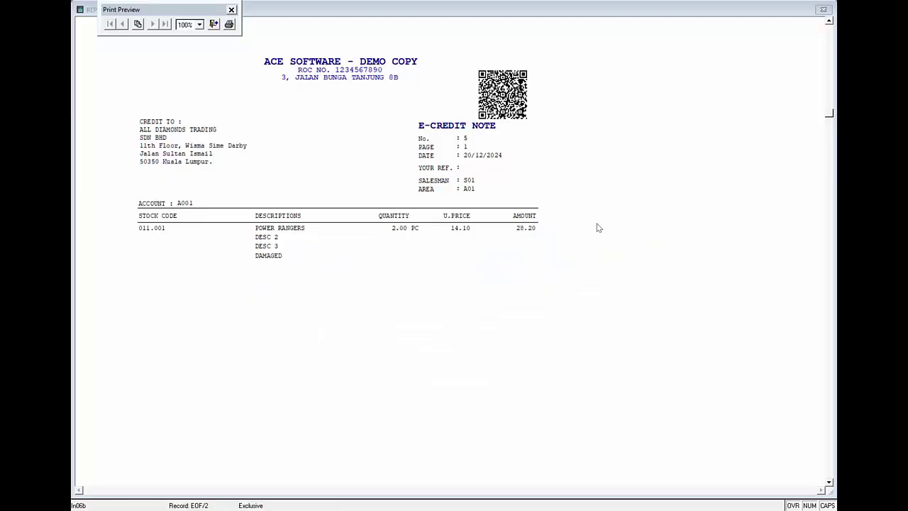
scroll(566, 238, down, 3)
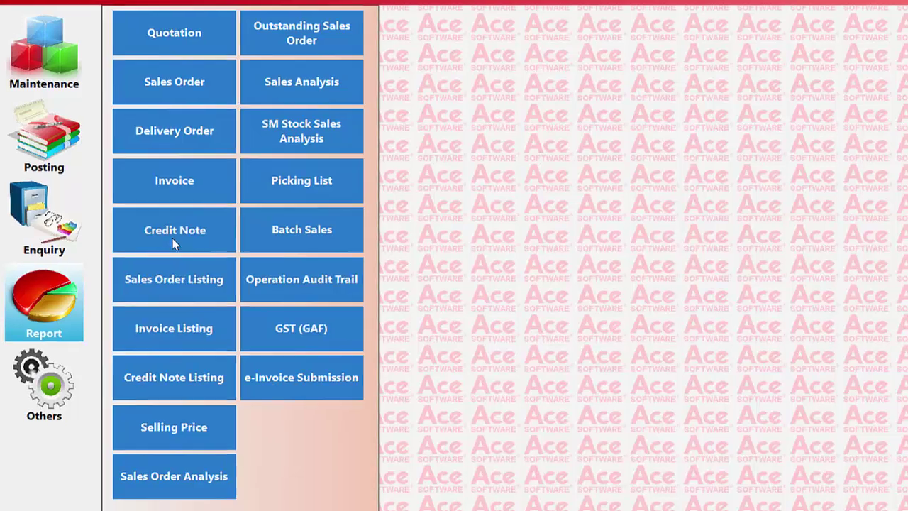
Preview the Credit Note report for specified credit note 5, then e-mail it successfully
click(183, 239)
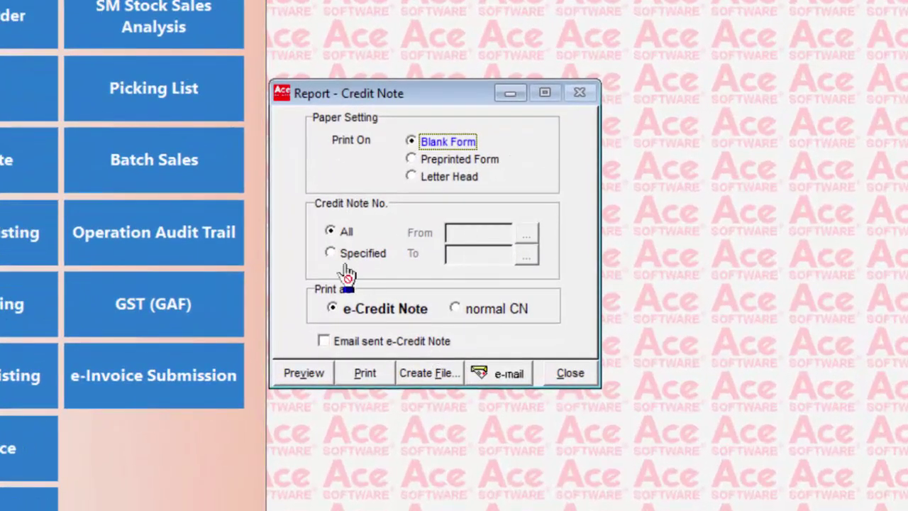
click(345, 257)
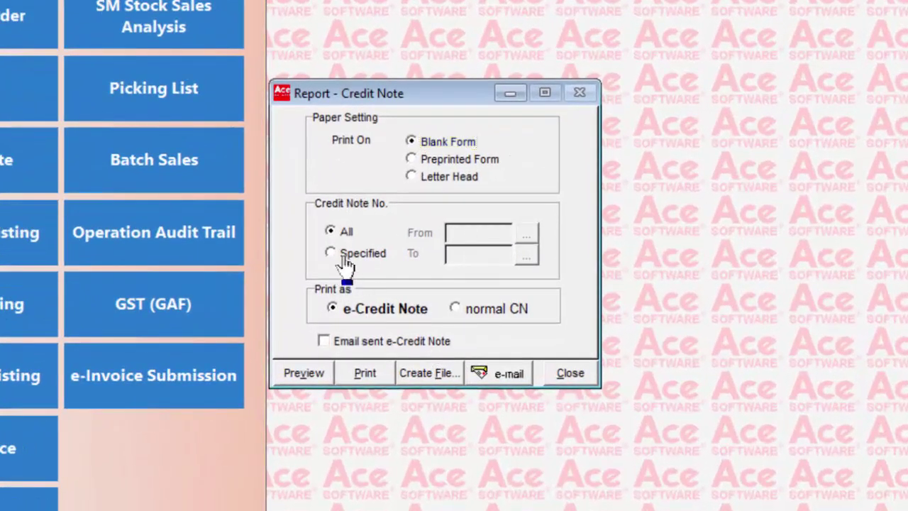
click(525, 234)
double_click(406, 187)
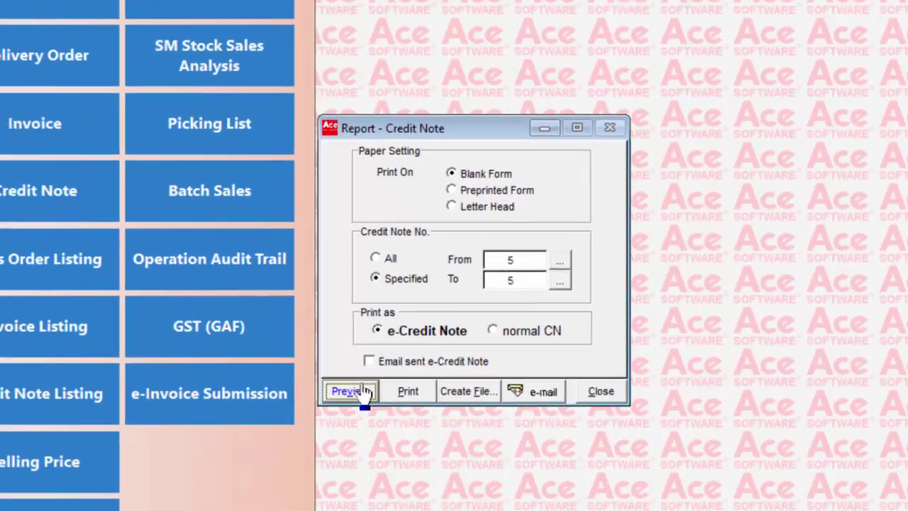
click(318, 374)
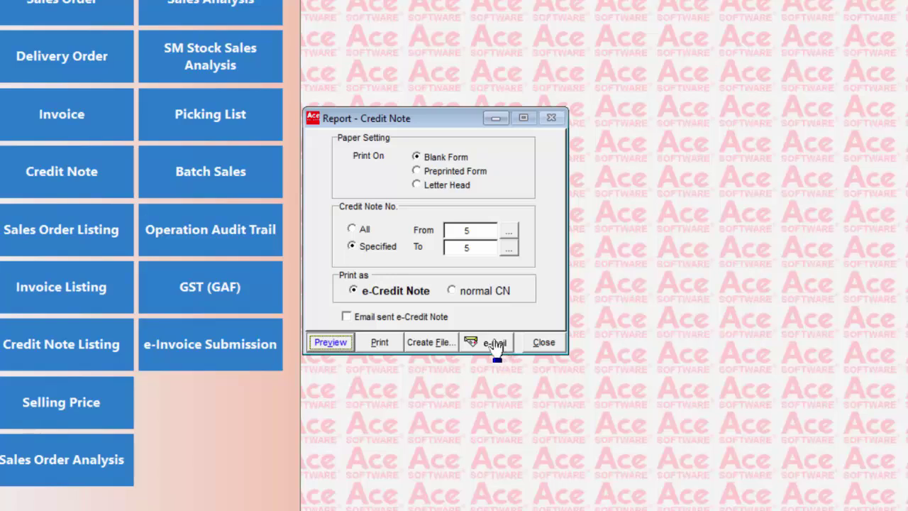
click(495, 345)
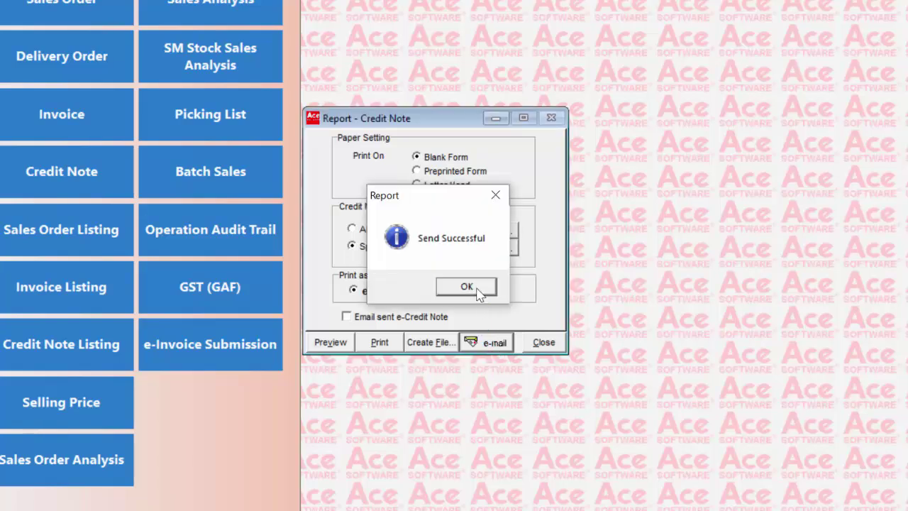
click(476, 287)
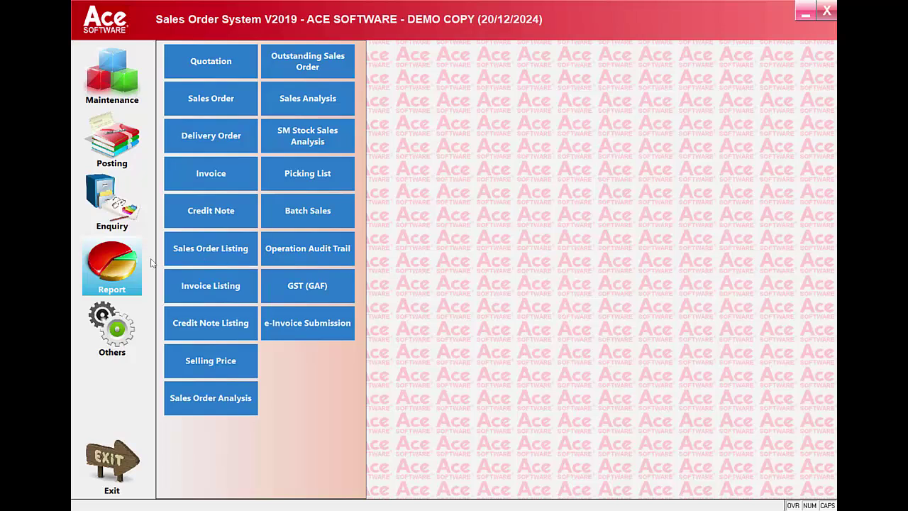
Preview the 2024 DEC e-Invoice Submission Report and jump to its last page
click(307, 330)
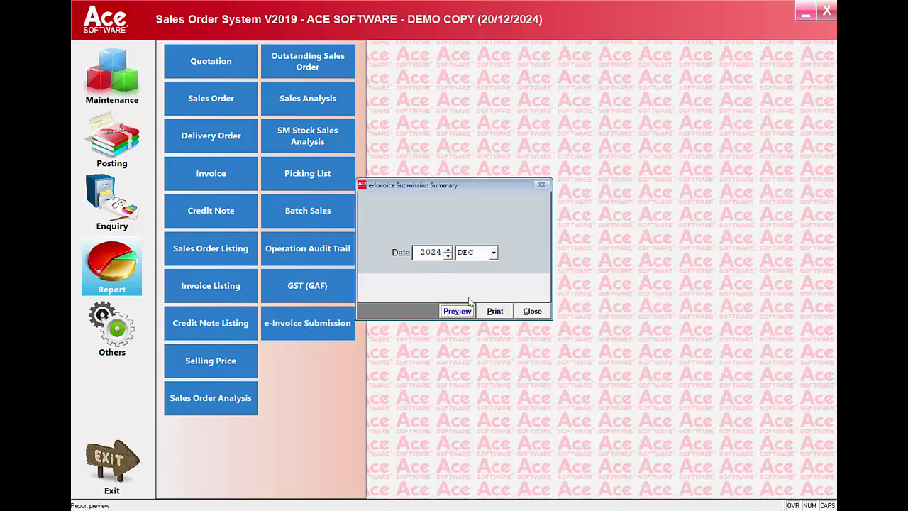
click(458, 311)
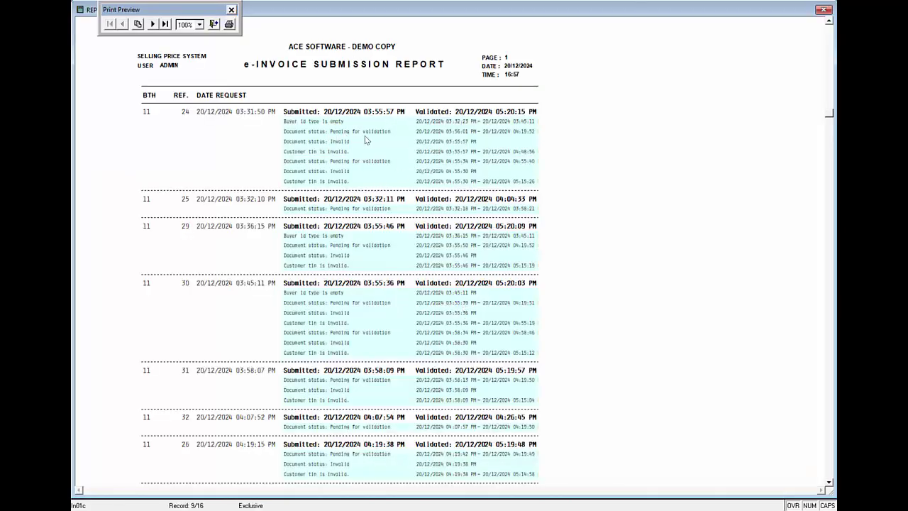
scroll(466, 208, down, 3)
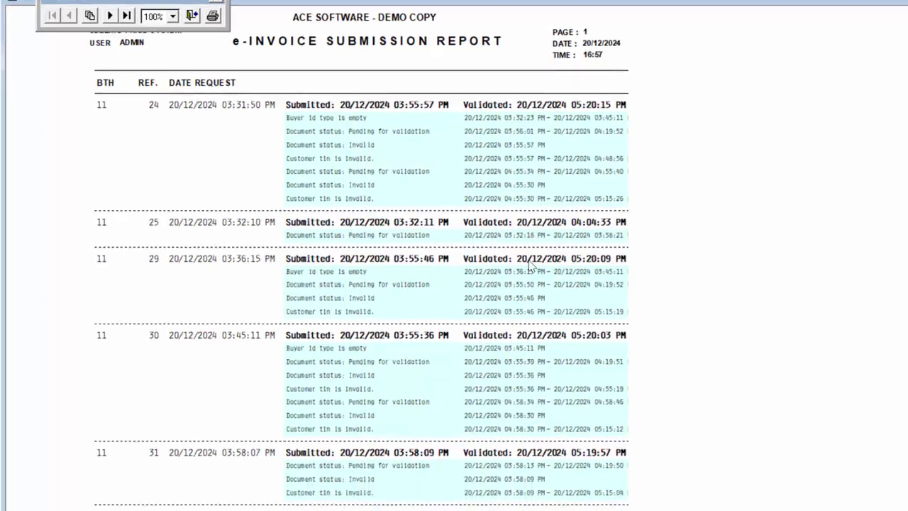
scroll(532, 264, down, 5)
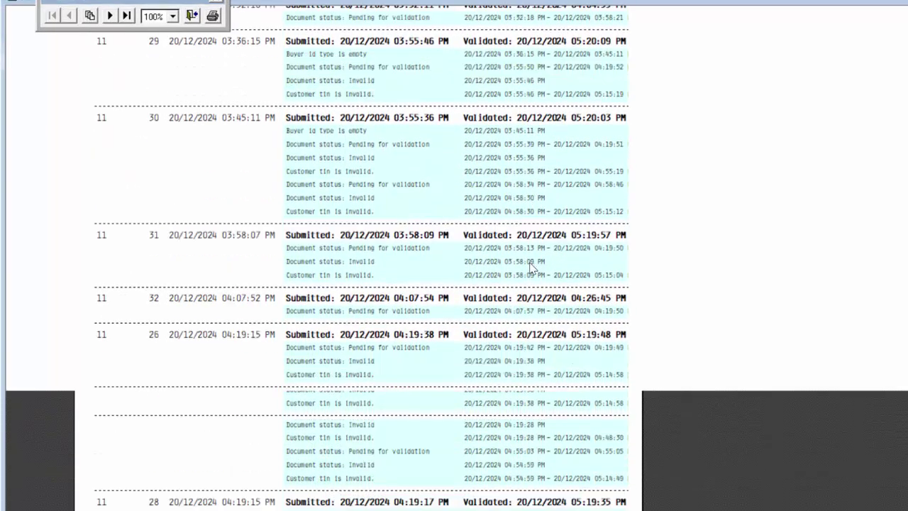
scroll(468, 366, up, 3)
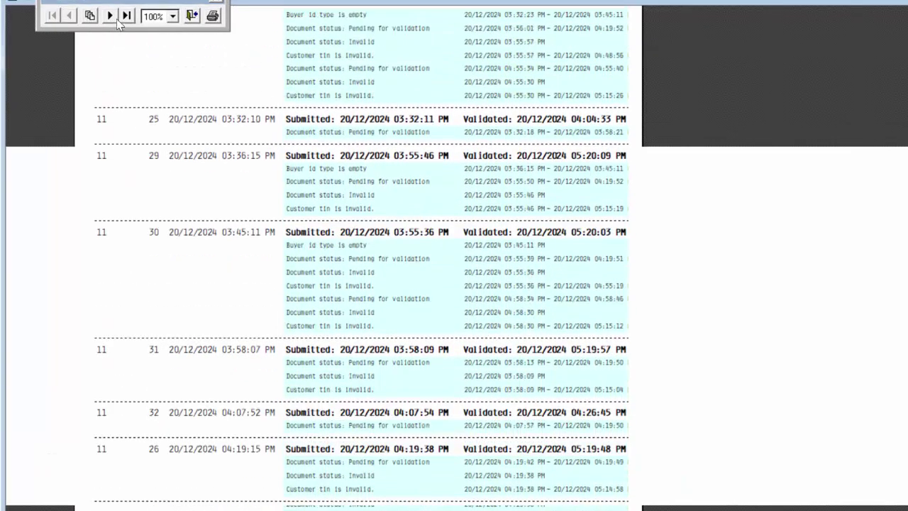
click(111, 15)
scroll(428, 246, up, 1)
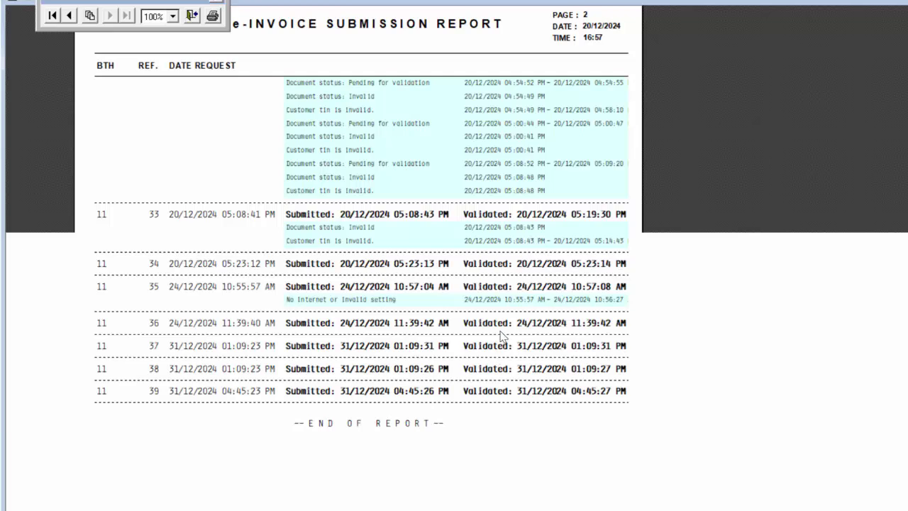
scroll(501, 331, up, 1)
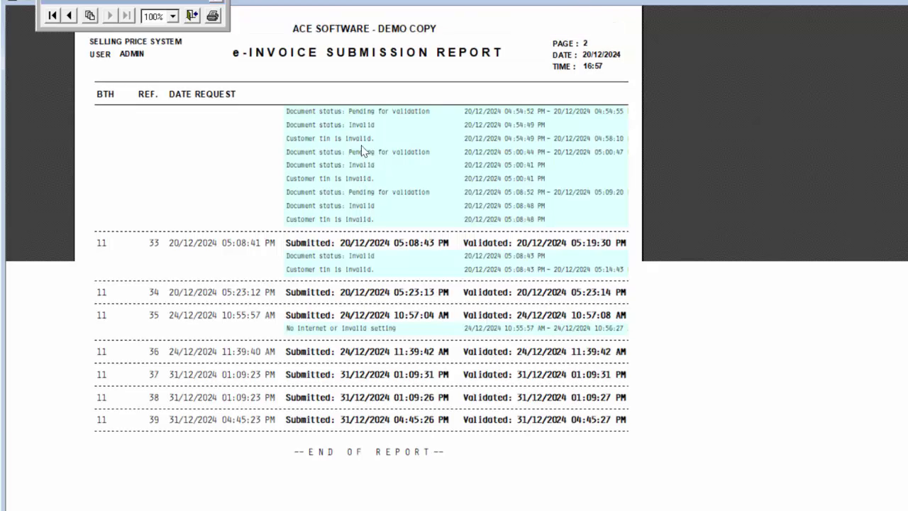